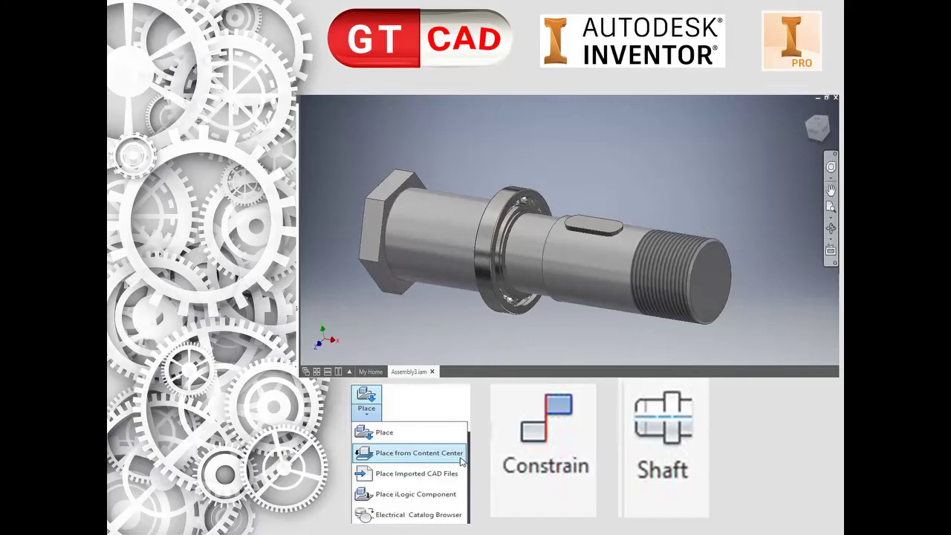
Exit the full-screen slideshow so the GT CAD shaft title image shows windowed.
{"action": "key", "text": "Escape"}
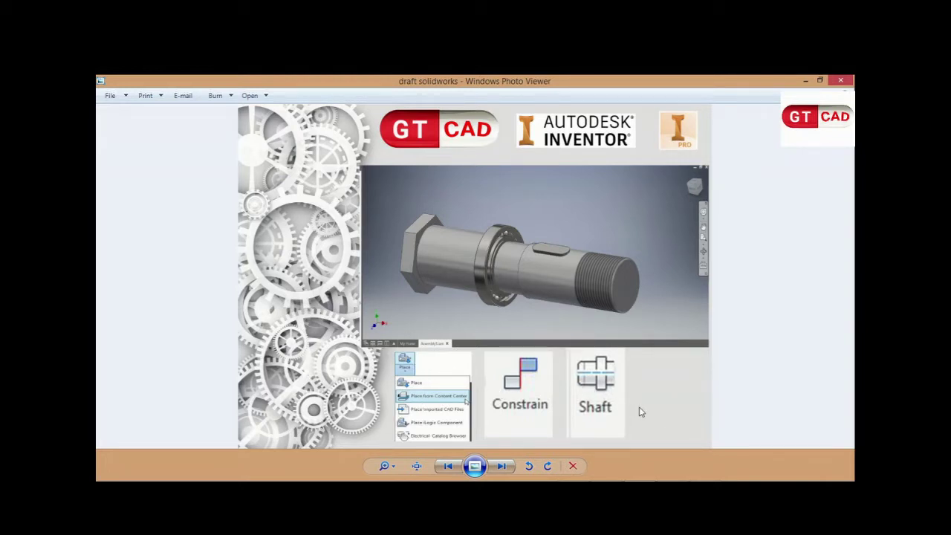
Bring up Shaft2.pdf in Foxit Reader and zoom out to 81.29% to see the whole sheet.
{"action": "left_click", "coordinate": [673, 431]}
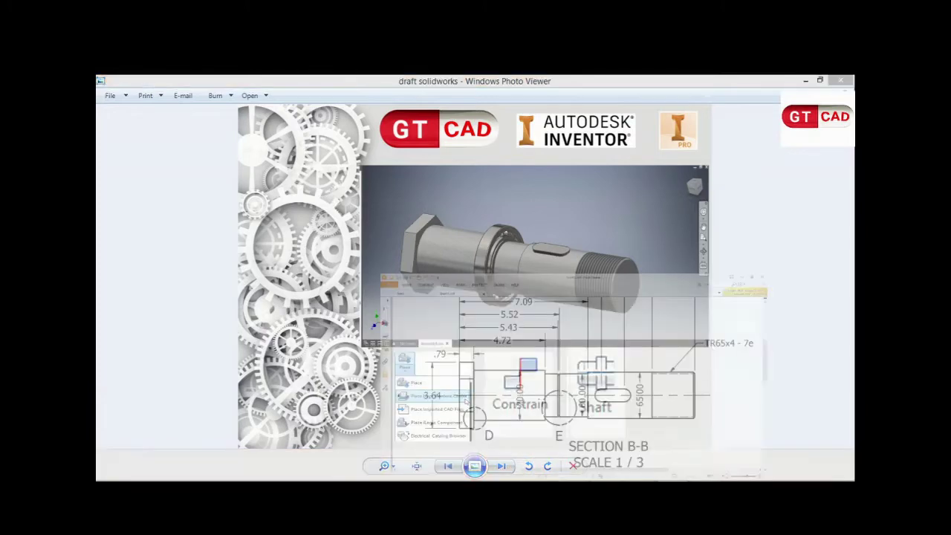
{"action": "scroll", "coordinate": [684, 369], "scroll_direction": "down", "scroll_amount": 1, "text": "ctrl"}
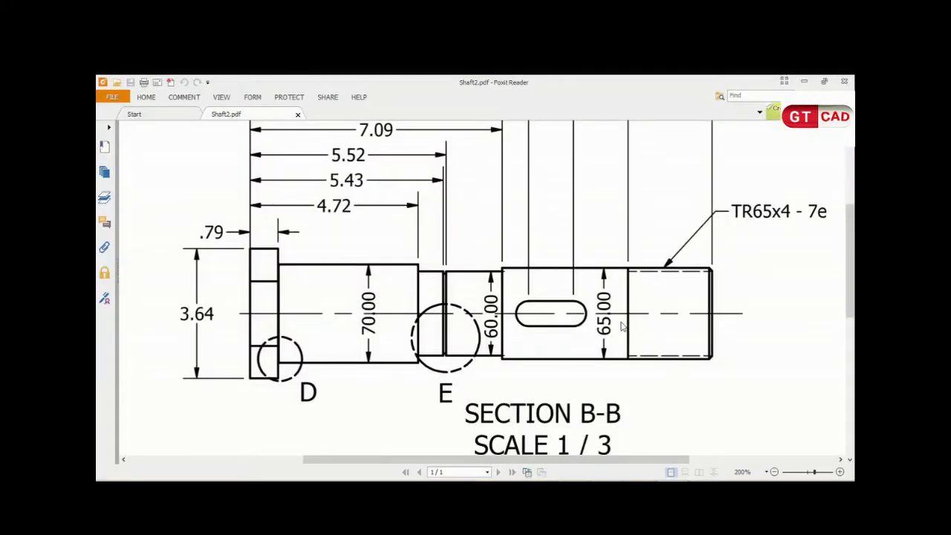
{"action": "scroll", "coordinate": [654, 357], "scroll_direction": "down", "scroll_amount": 2, "text": "ctrl"}
{"action": "scroll", "coordinate": [624, 342], "scroll_direction": "down", "scroll_amount": 2, "text": "ctrl"}
{"action": "scroll", "coordinate": [606, 365], "scroll_direction": "down", "scroll_amount": 1}
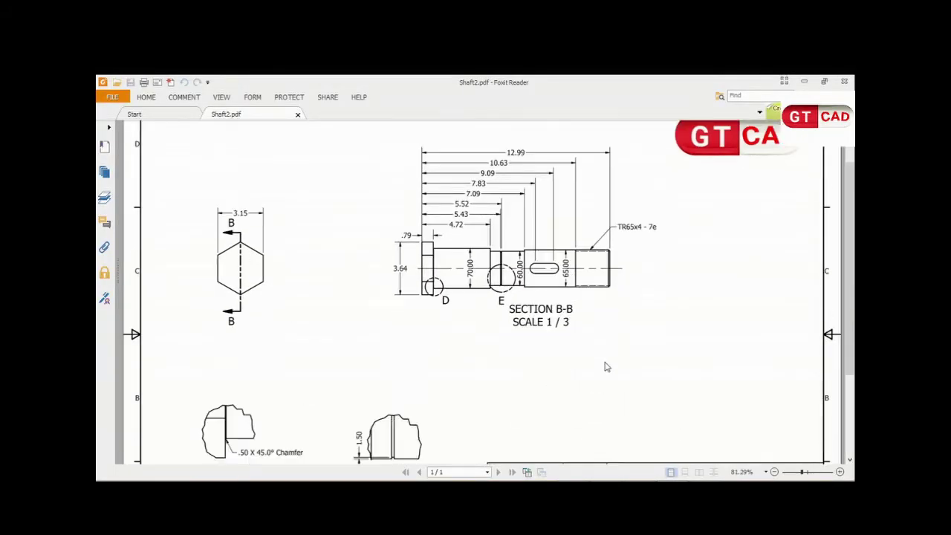
{"action": "scroll", "coordinate": [606, 365], "scroll_direction": "down", "scroll_amount": 1}
{"action": "scroll", "coordinate": [606, 366], "scroll_direction": "up", "scroll_amount": 2}
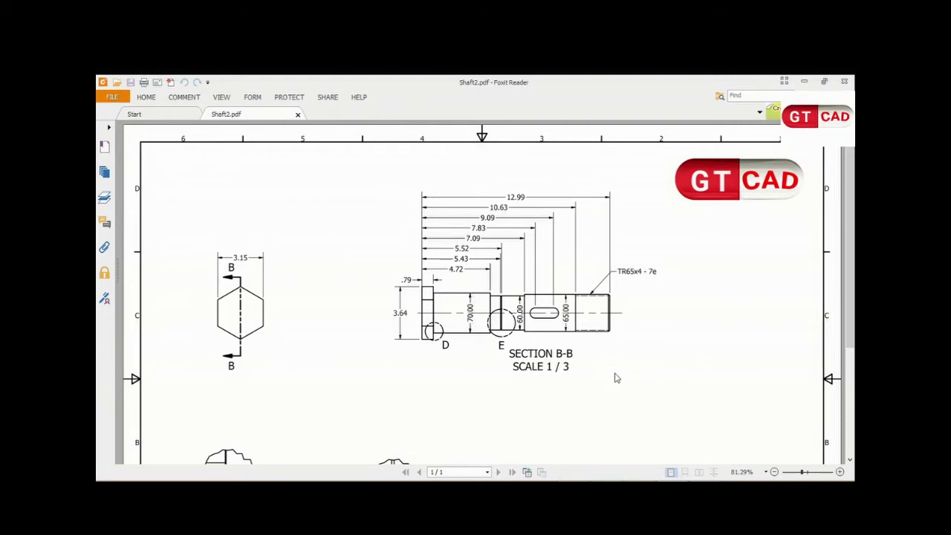
{"action": "scroll", "coordinate": [615, 380], "scroll_direction": "down", "scroll_amount": 2}
{"action": "scroll", "coordinate": [615, 381], "scroll_direction": "up", "scroll_amount": 2}
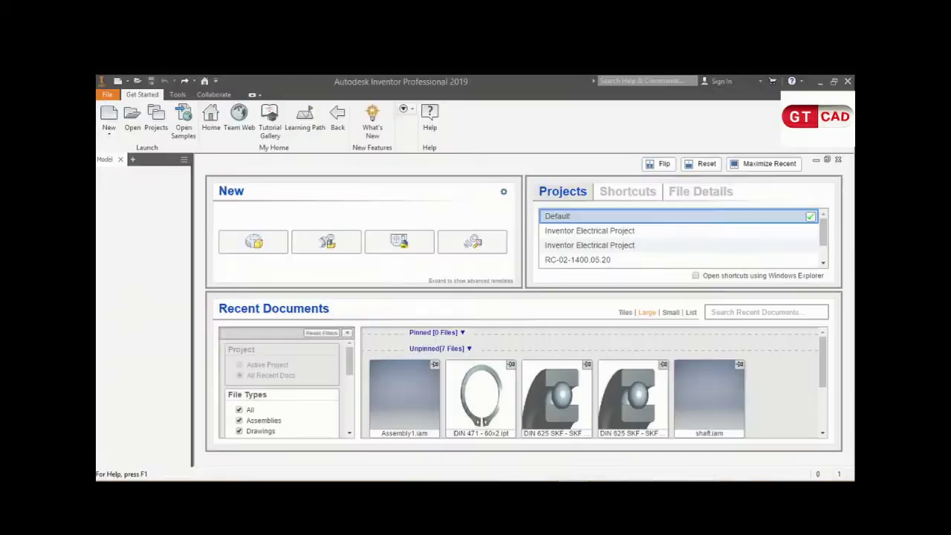
Create a new assembly from the Standard.iam template, accepting the style conflict warning.
{"action": "key", "text": "ctrl+n"}
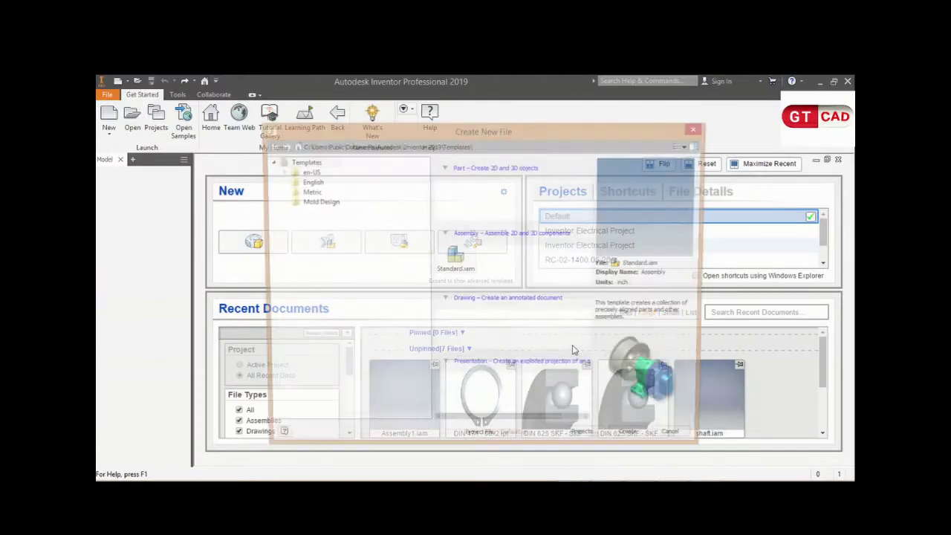
{"action": "double_click", "coordinate": [467, 260]}
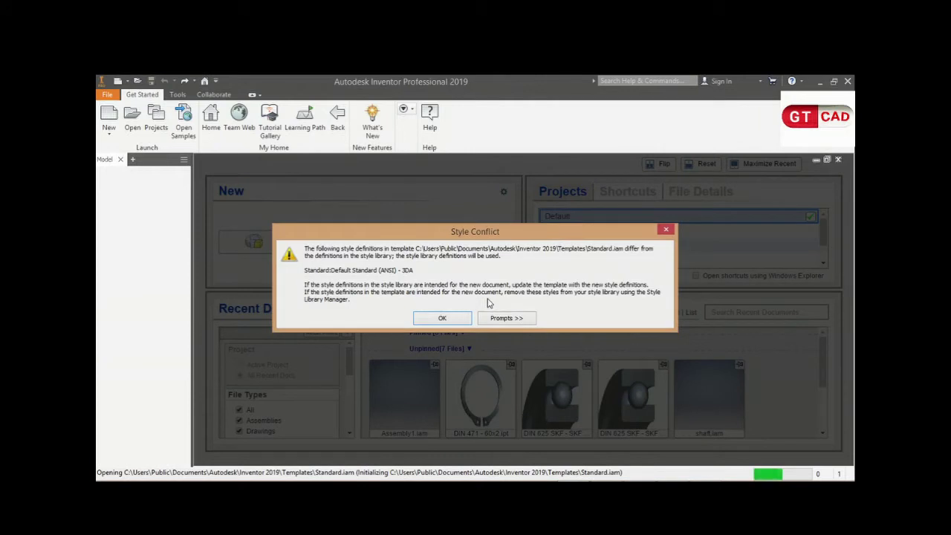
{"action": "key", "text": "Return"}
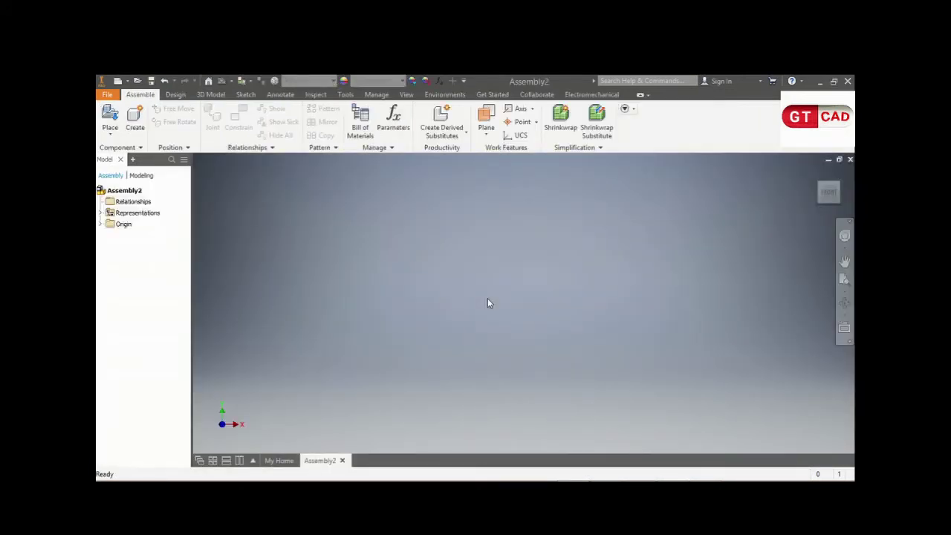
Save the new assembly as Assembly2.iam.
{"action": "key", "text": "ctrl+s"}
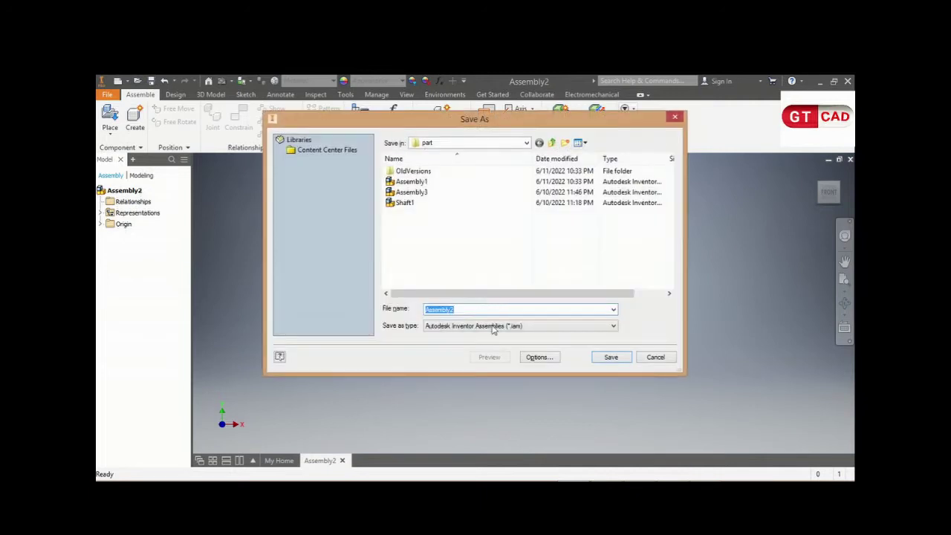
{"action": "left_click", "coordinate": [608, 362]}
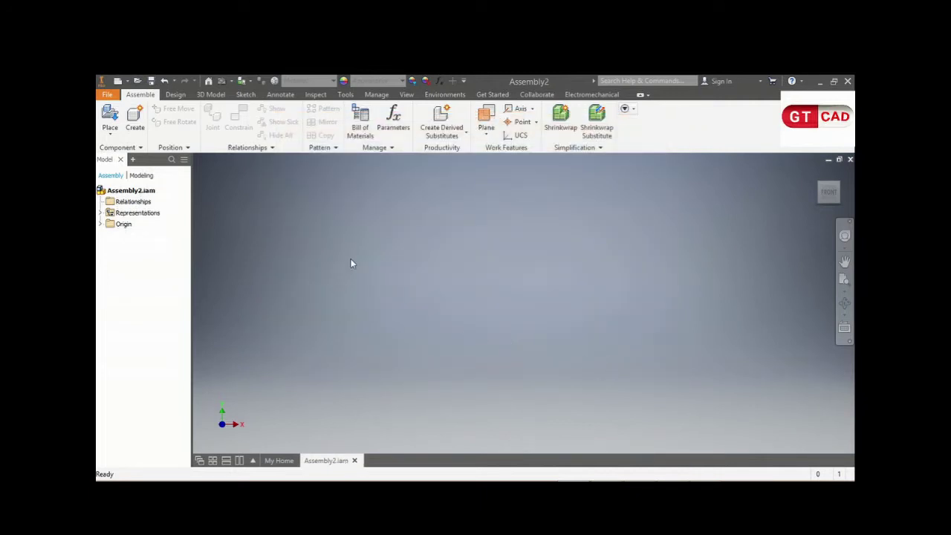
{"action": "left_click", "coordinate": [175, 95]}
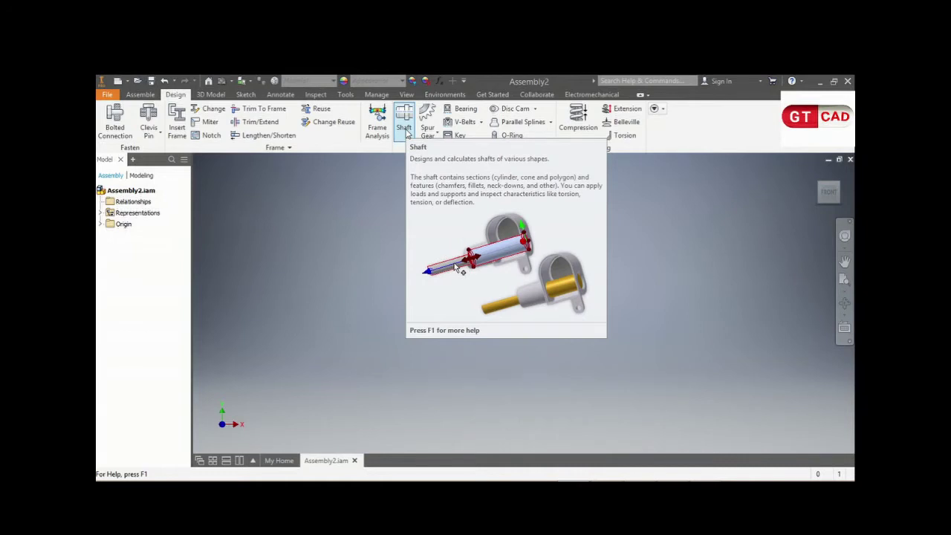
Place a generated shaft at the axis origin and review its shear-force graph and calculation settings.
{"action": "left_click", "coordinate": [405, 127]}
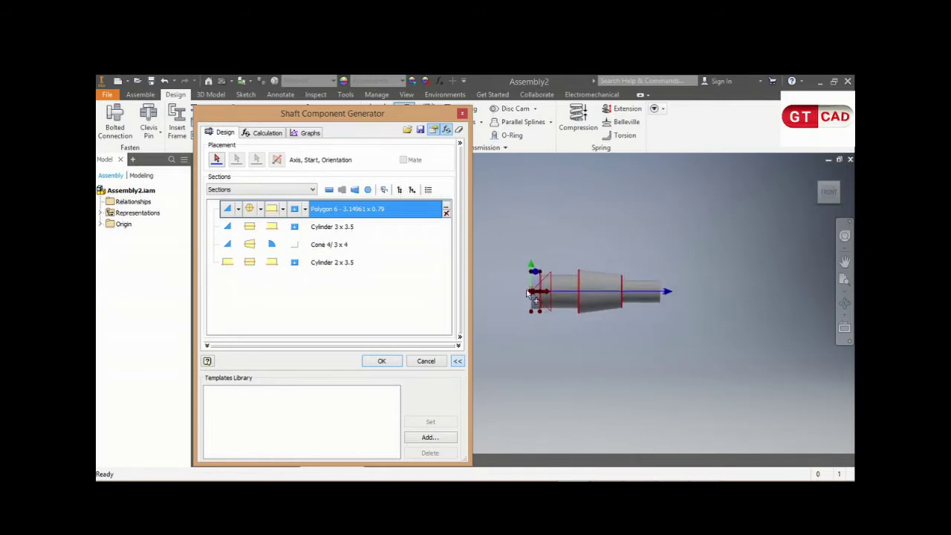
{"action": "left_click", "coordinate": [527, 287]}
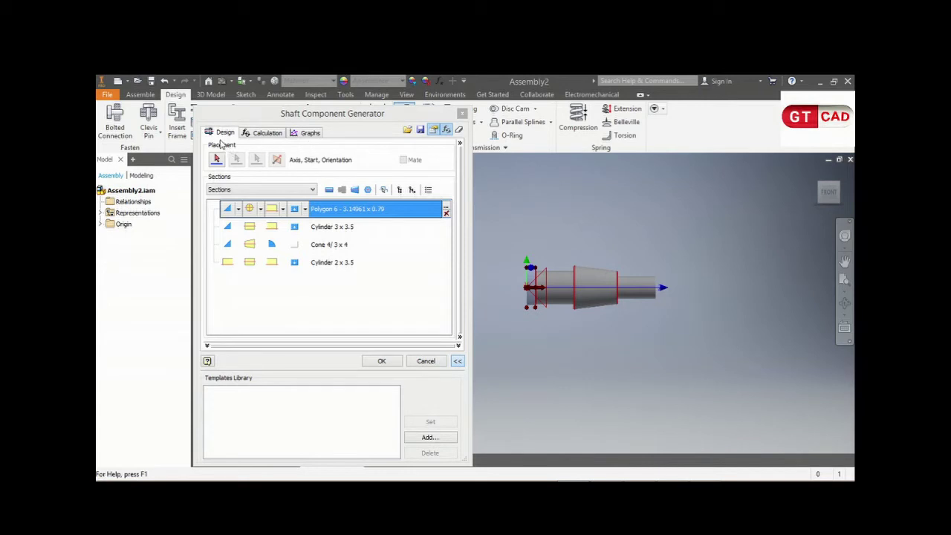
{"action": "left_click", "coordinate": [298, 135]}
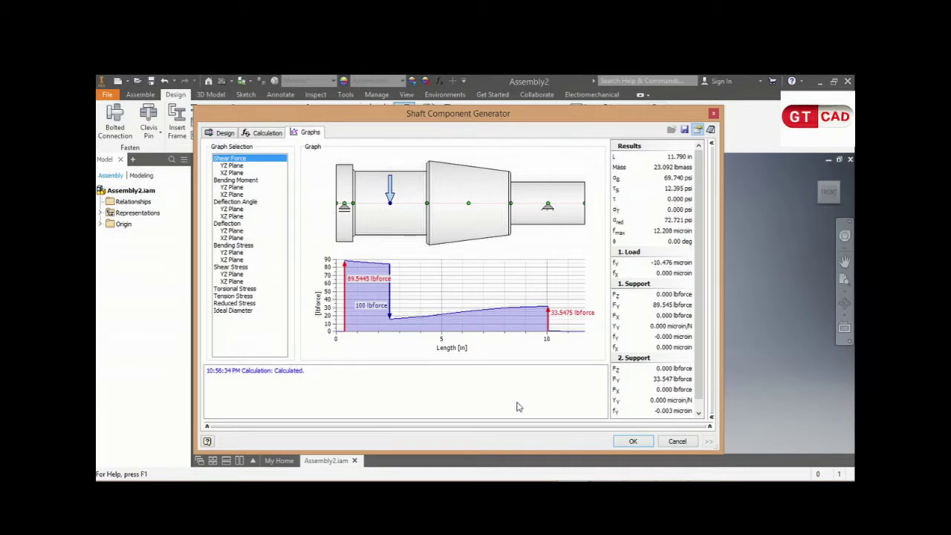
{"action": "left_click", "coordinate": [267, 133]}
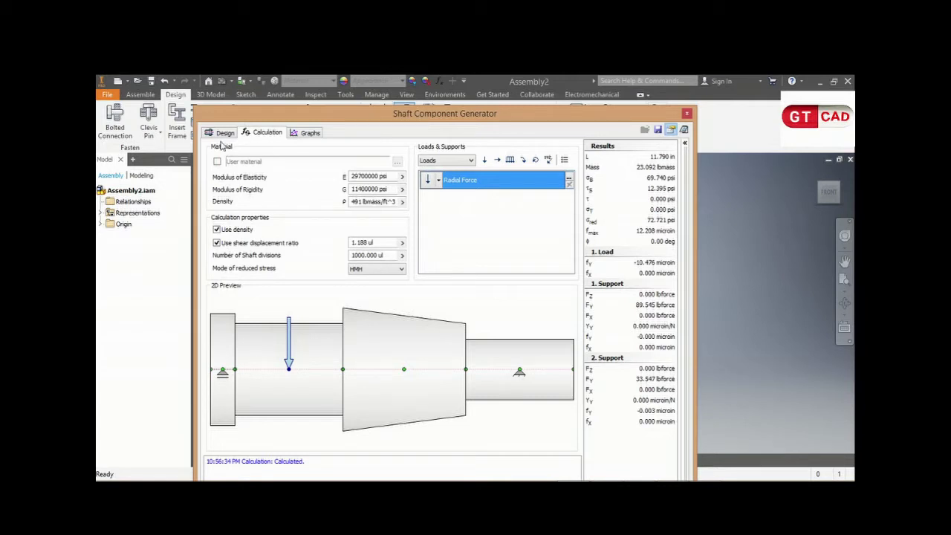
{"action": "left_click", "coordinate": [221, 134]}
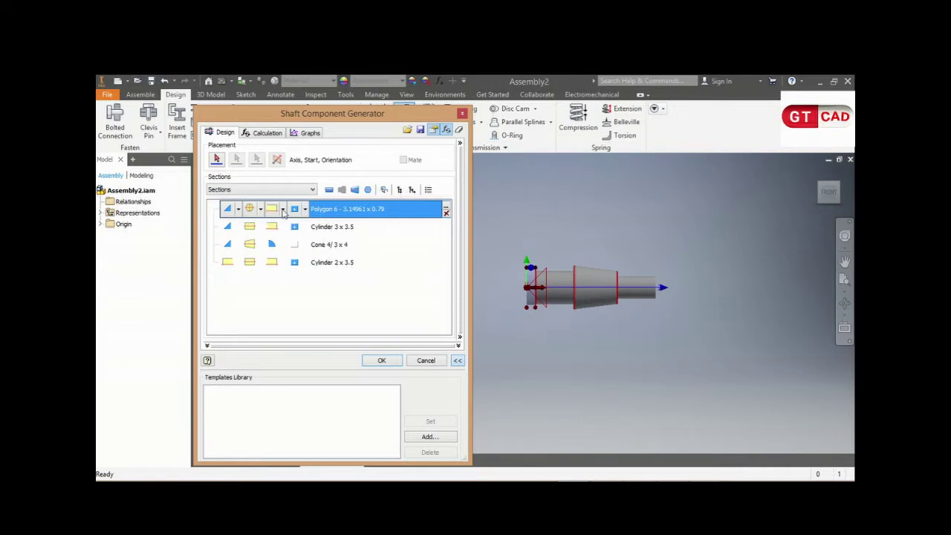
Open the Polygon 6 hex head section's dimensions dialog and move it aside.
{"action": "double_click", "coordinate": [328, 212]}
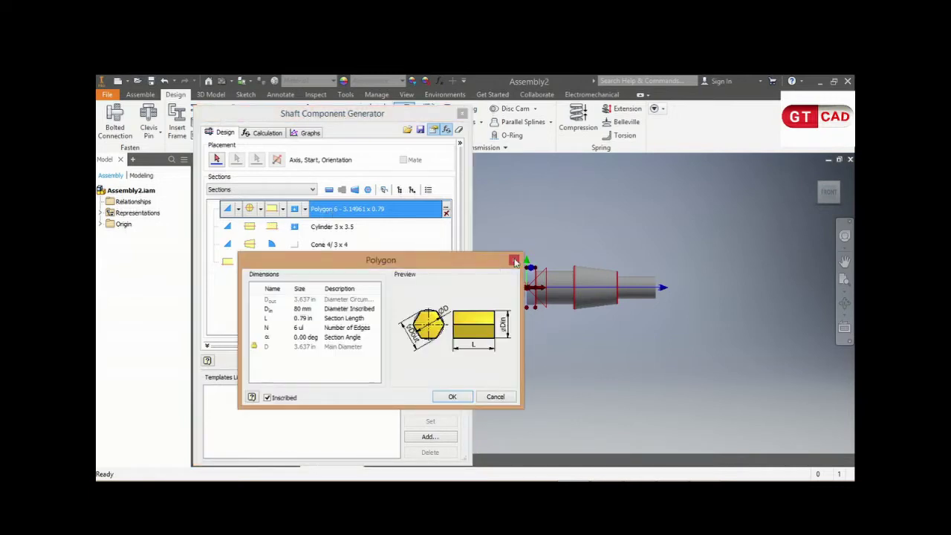
{"action": "left_click", "coordinate": [512, 260]}
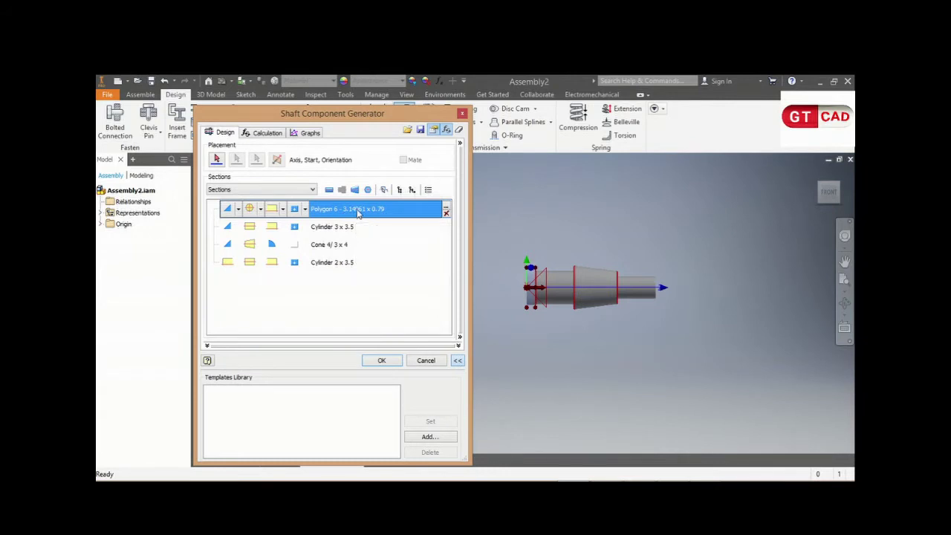
{"action": "right_click", "coordinate": [348, 208]}
{"action": "left_click", "coordinate": [361, 310]}
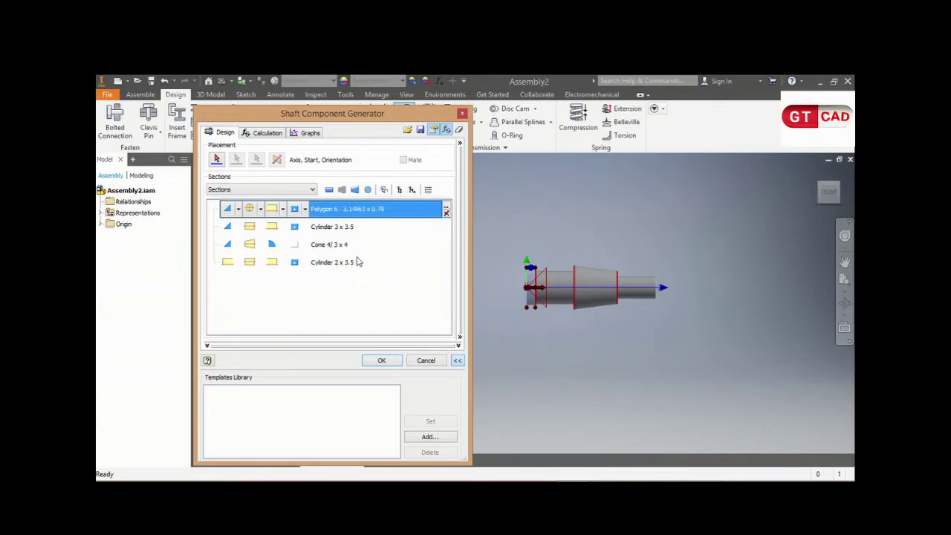
{"action": "double_click", "coordinate": [370, 215]}
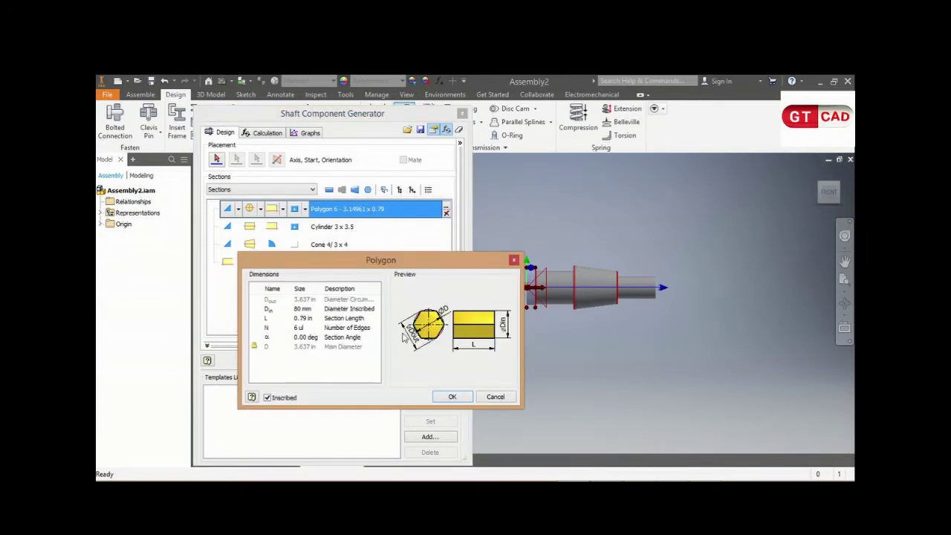
{"action": "left_click_drag", "start_coordinate": [352, 271], "coordinate": [391, 267]}
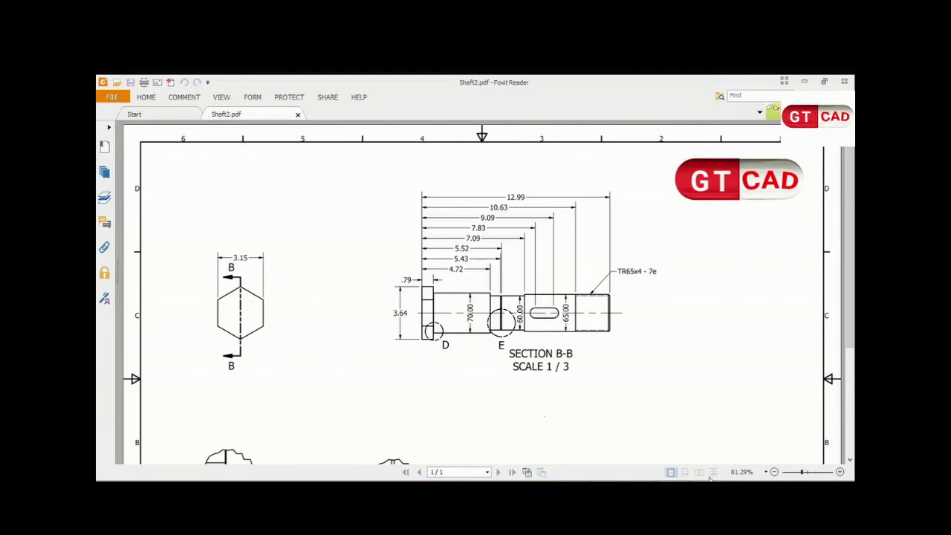
Multiply 3.15 by 25.4 in Calculator to get the 80.01 mm hex width.
{"action": "key", "text": "alt+Tab"}
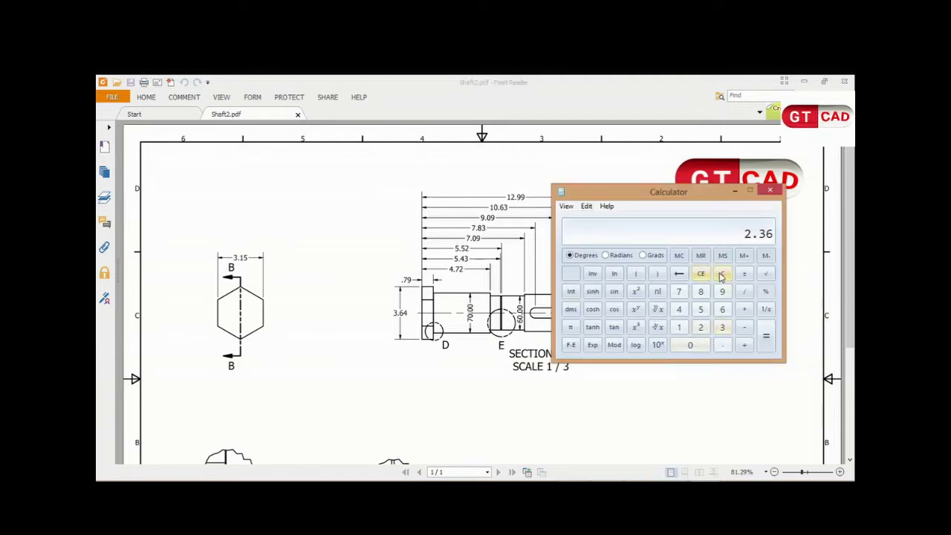
{"action": "left_click", "coordinate": [723, 274]}
{"action": "type", "text": "15 × "}
{"action": "type", "text": "25"}
{"action": "type", "text": ".4"}
{"action": "key", "text": "Return"}
{"action": "left_click", "coordinate": [735, 193]}
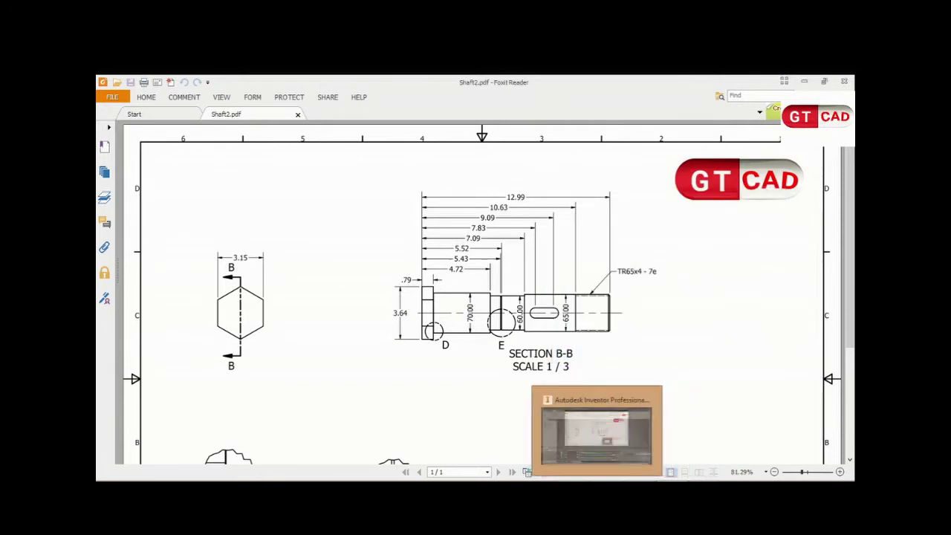
{"action": "left_click", "coordinate": [598, 438]}
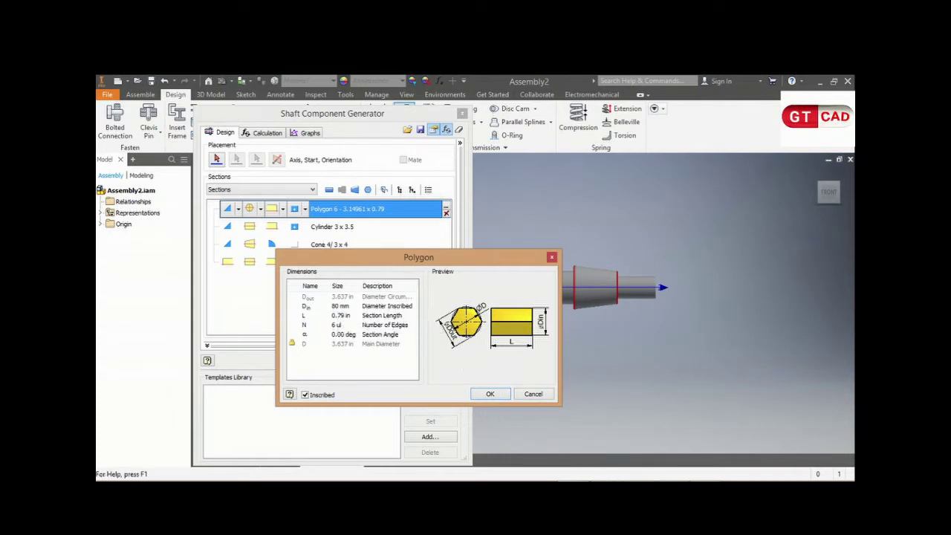
Apply the hex head section with 80 mm inscribed diameter and 0.79 in length.
{"action": "left_click_drag", "start_coordinate": [481, 255], "coordinate": [372, 249]}
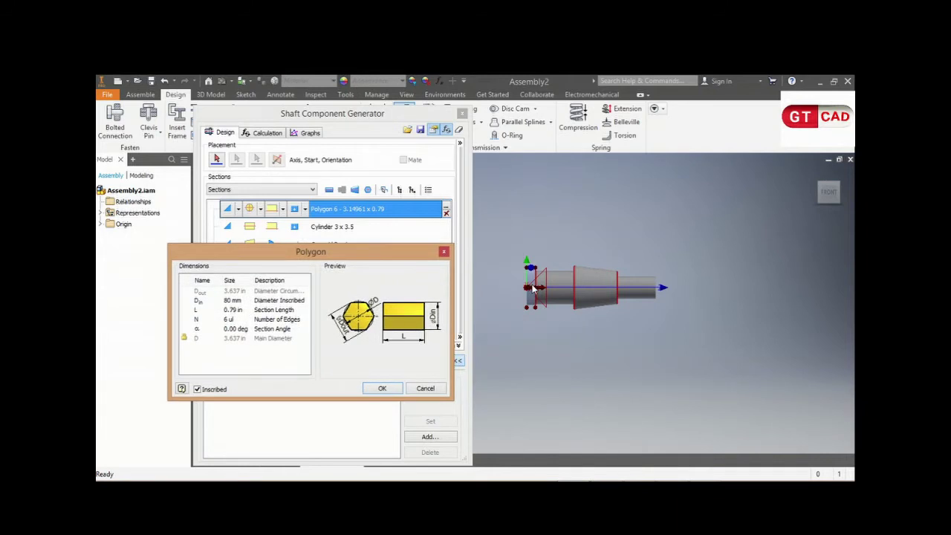
{"action": "scroll", "coordinate": [534, 288], "scroll_direction": "up", "scroll_amount": 5}
{"action": "scroll", "coordinate": [536, 298], "scroll_direction": "down", "scroll_amount": 3}
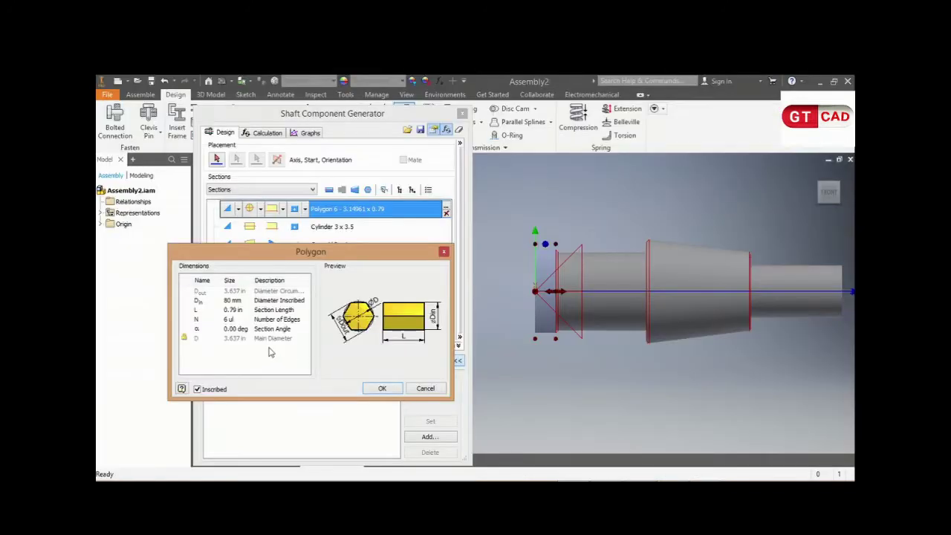
{"action": "left_click", "coordinate": [382, 388]}
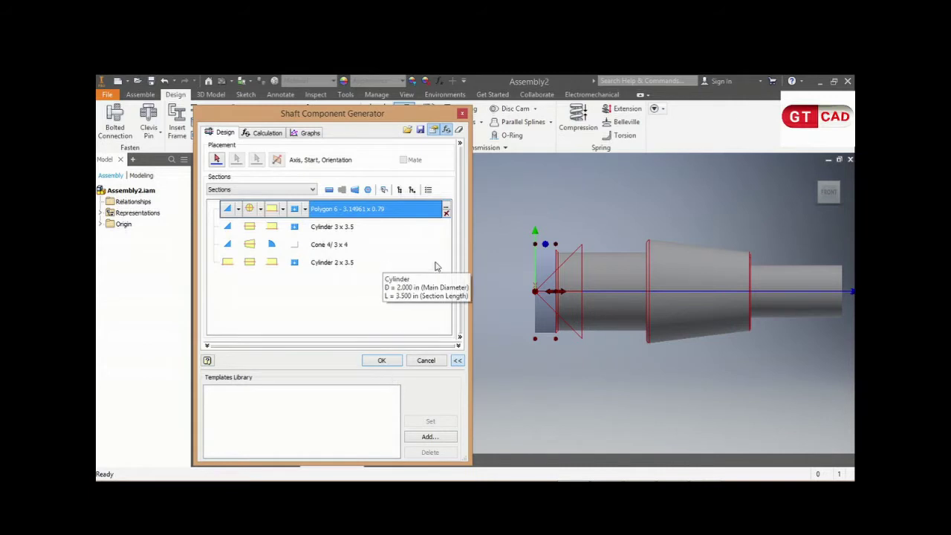
{"action": "left_click", "coordinate": [306, 228]}
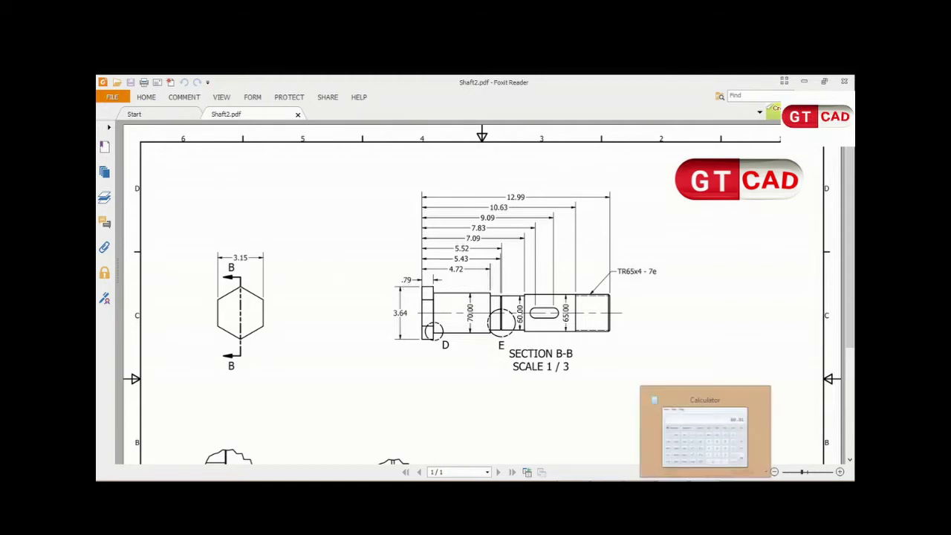
Compute 4.72 minus 0.79 in Calculator, giving 3.93, then close it.
{"action": "left_click", "coordinate": [671, 402]}
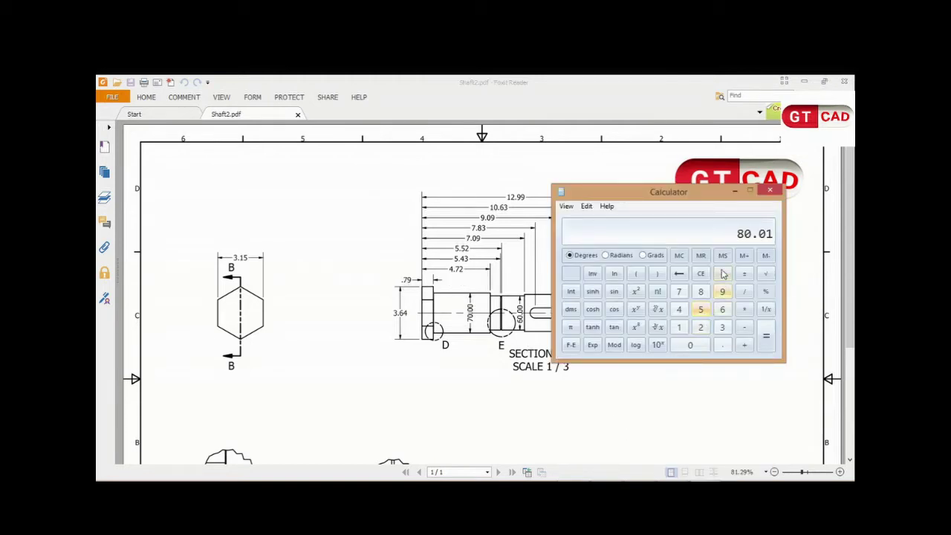
{"action": "left_click", "coordinate": [723, 274]}
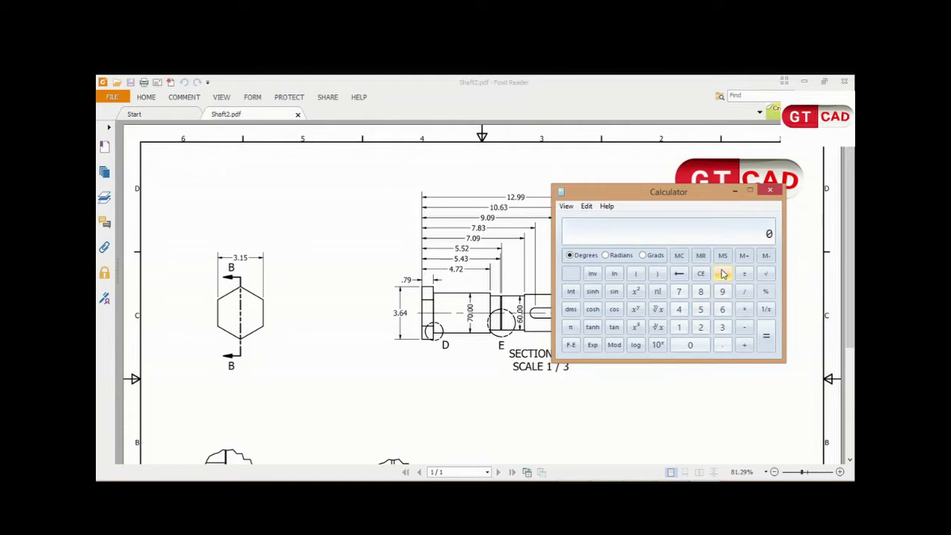
{"action": "type", "text": "4.72 - "}
{"action": "type", "text": "0.7"}
{"action": "type", "text": "9"}
{"action": "key", "text": "Return"}
{"action": "left_click", "coordinate": [673, 434]}
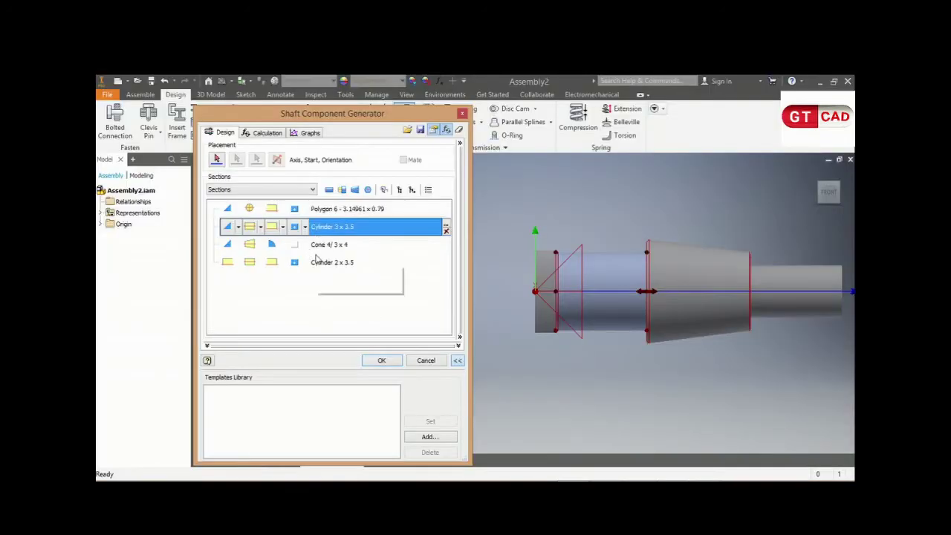
Set the second cylinder section to 70 mm diameter and 3.93 in length.
{"action": "left_click", "coordinate": [250, 226]}
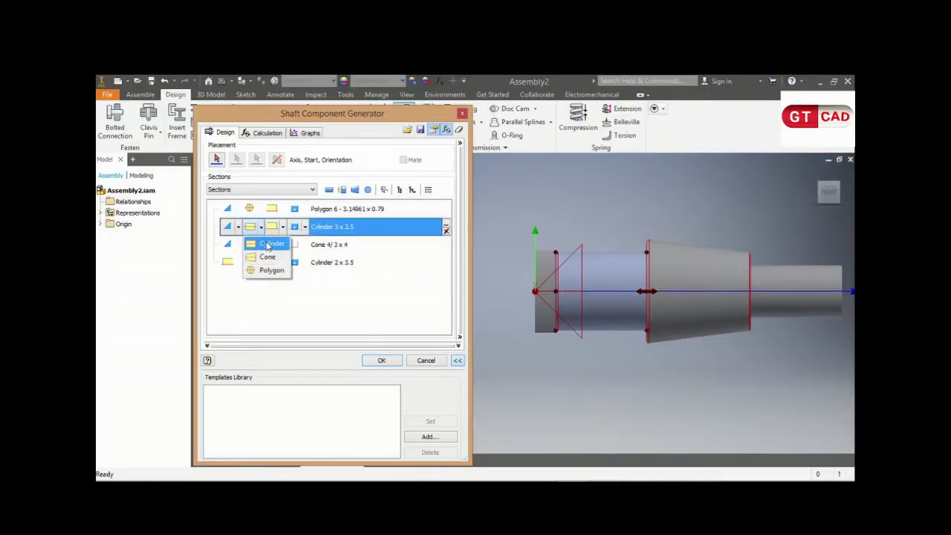
{"action": "left_click", "coordinate": [269, 245]}
{"action": "double_click", "coordinate": [350, 227]}
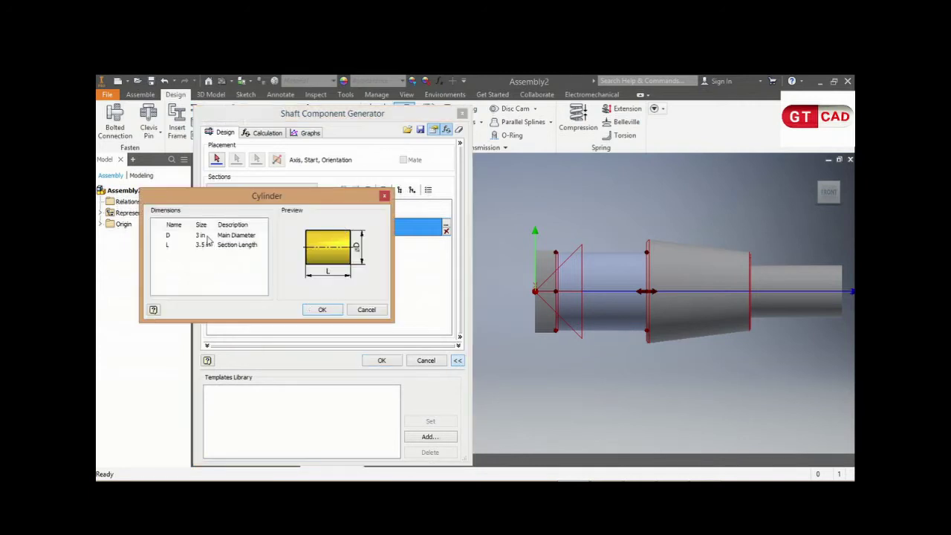
{"action": "left_click", "coordinate": [206, 237]}
{"action": "type", "text": "2"}
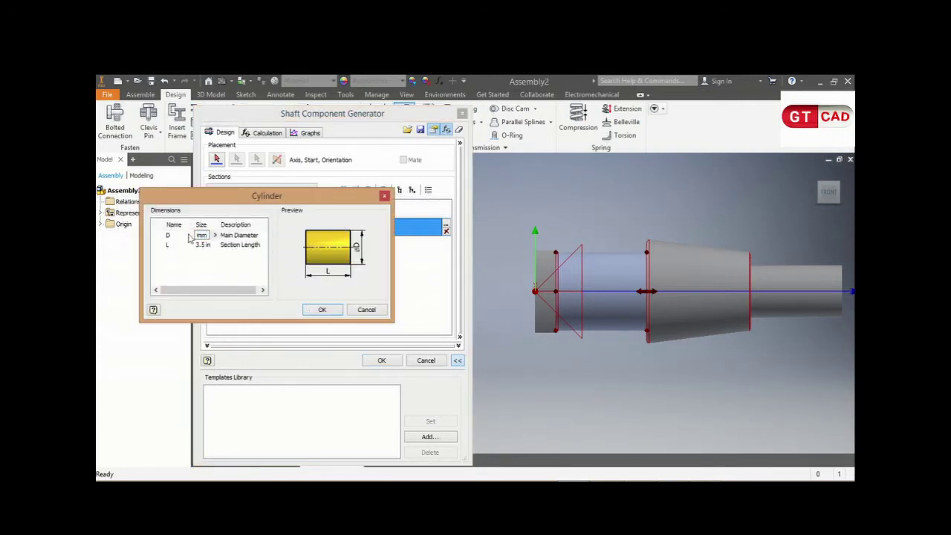
{"action": "key", "text": "Tab"}
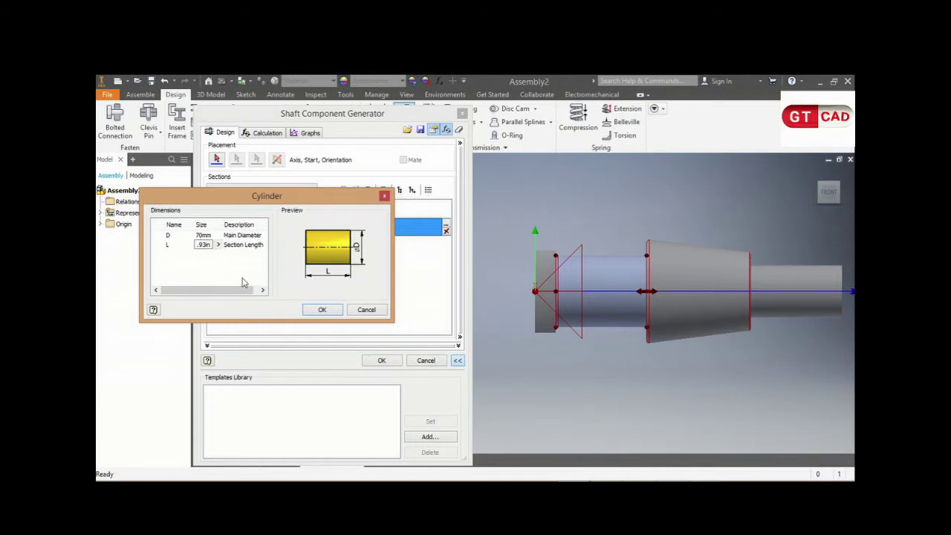
{"action": "left_click", "coordinate": [319, 311]}
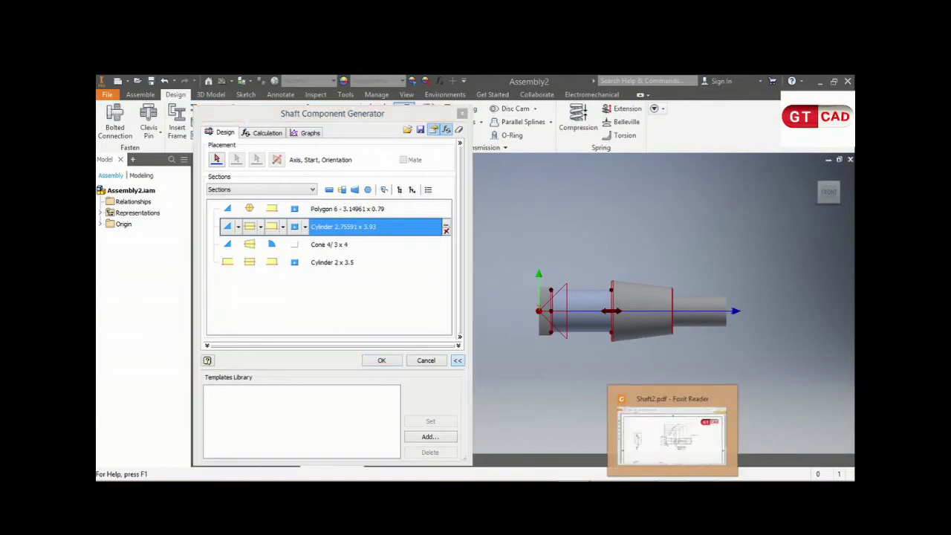
{"action": "left_click", "coordinate": [669, 435]}
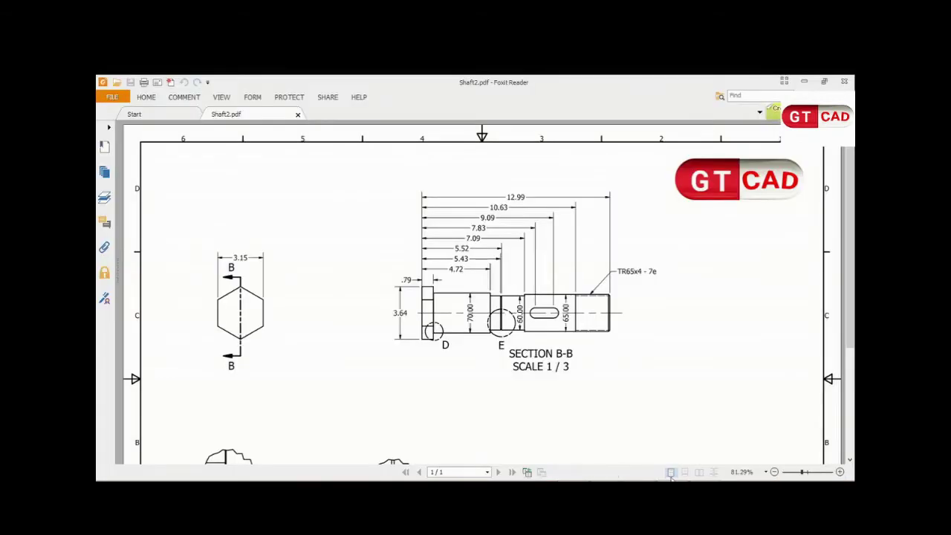
Subtract 4.72 from 7.09 in Calculator beside the drawing, giving 2.37.
{"action": "scroll", "coordinate": [475, 308], "scroll_direction": "down", "scroll_amount": 1}
{"action": "scroll", "coordinate": [487, 284], "scroll_direction": "up", "scroll_amount": 1, "text": "ctrl"}
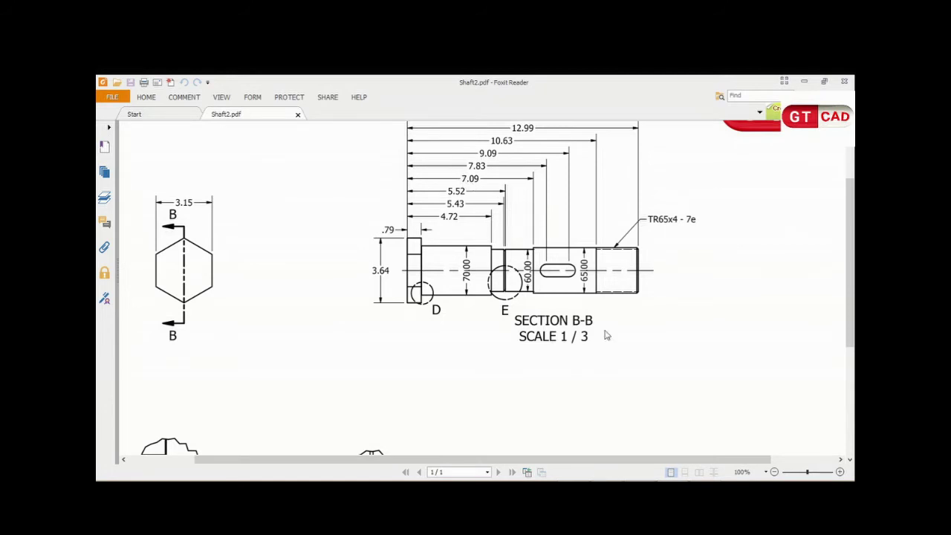
{"action": "left_click_drag", "start_coordinate": [637, 231], "coordinate": [707, 245]}
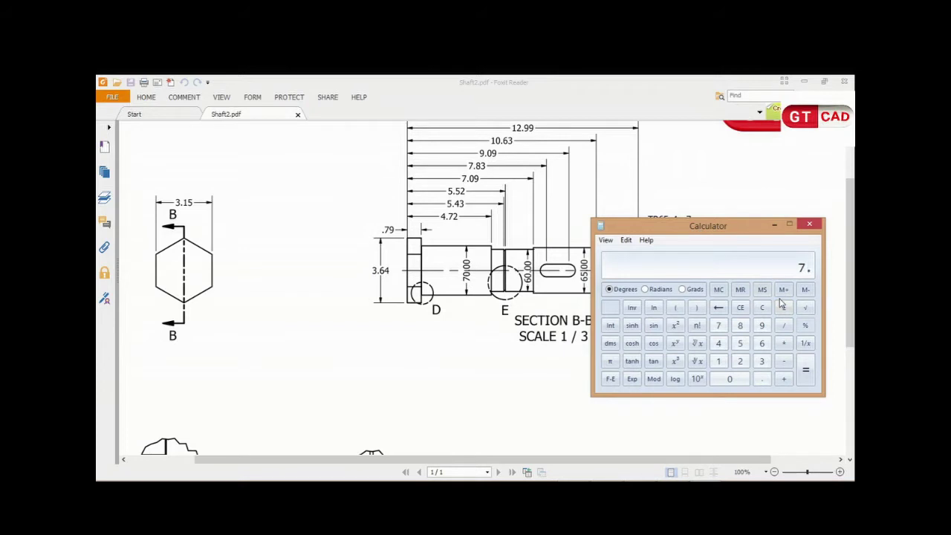
{"action": "type", "text": "09"}
{"action": "type", "text": "4."}
{"action": "type", "text": "72"}
{"action": "key", "text": "Return"}
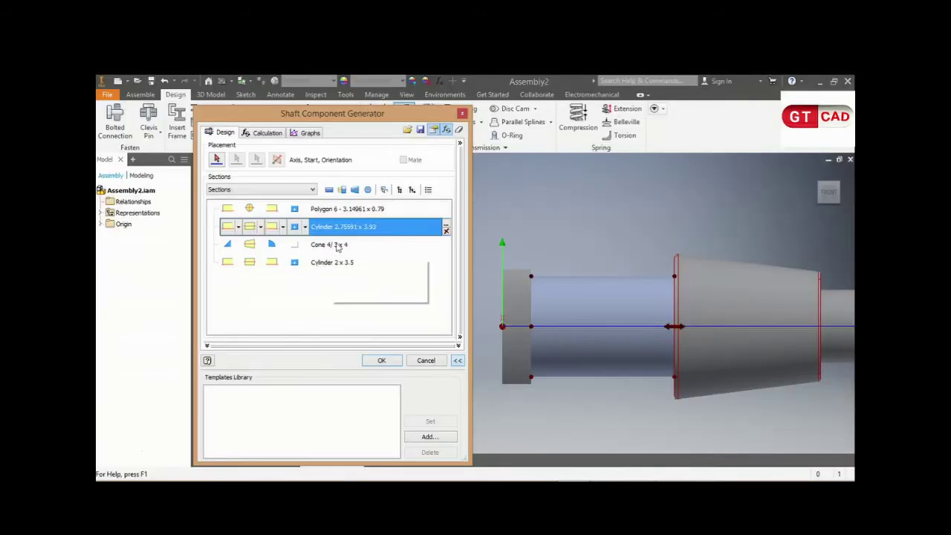
Convert the third shaft section from a cone into a cylinder.
{"action": "left_click", "coordinate": [335, 246]}
{"action": "left_click", "coordinate": [261, 245]}
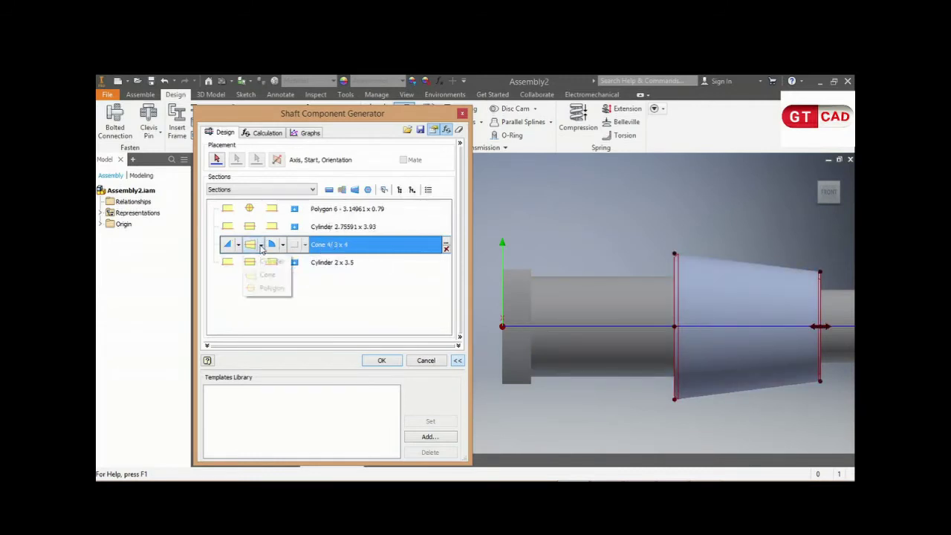
{"action": "left_click", "coordinate": [267, 262]}
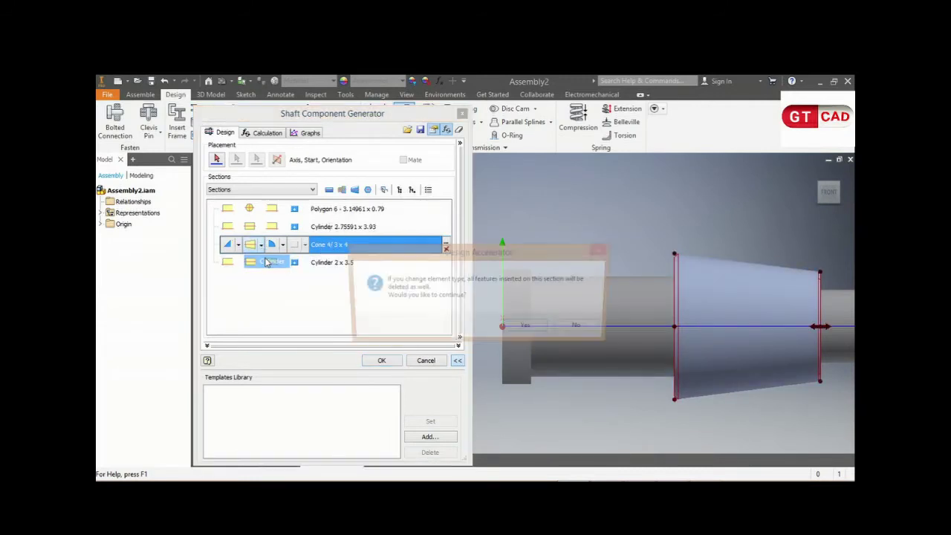
{"action": "left_click", "coordinate": [526, 325]}
Give the new cylinder a 60 mm diameter and 2.37 length.
{"action": "double_click", "coordinate": [329, 243]}
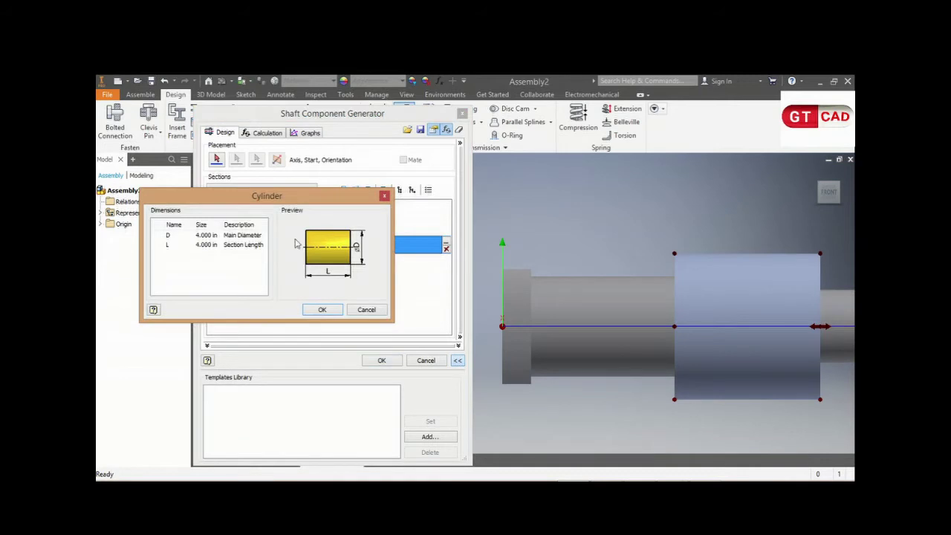
{"action": "double_click", "coordinate": [208, 235]}
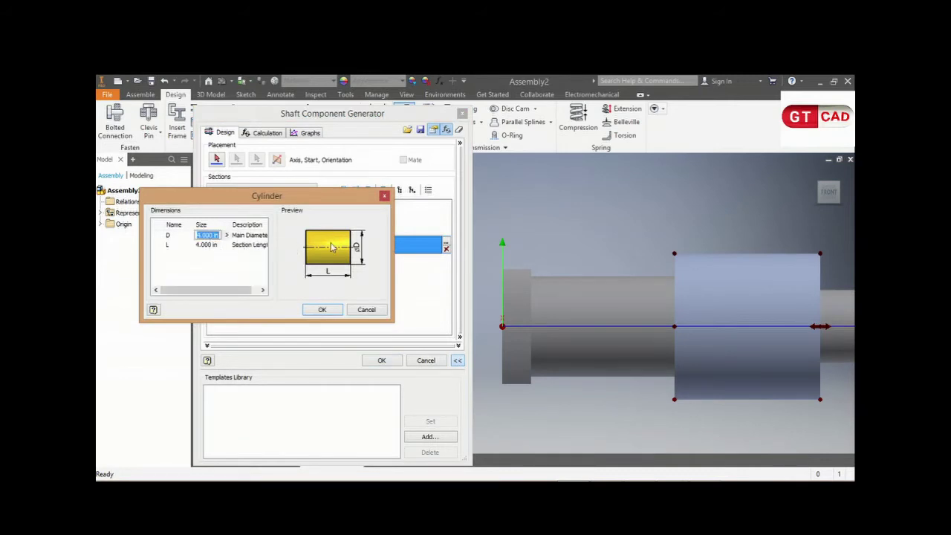
{"action": "type", "text": "60mm"}
{"action": "double_click", "coordinate": [208, 245]}
{"action": "type", "text": "2.3"}
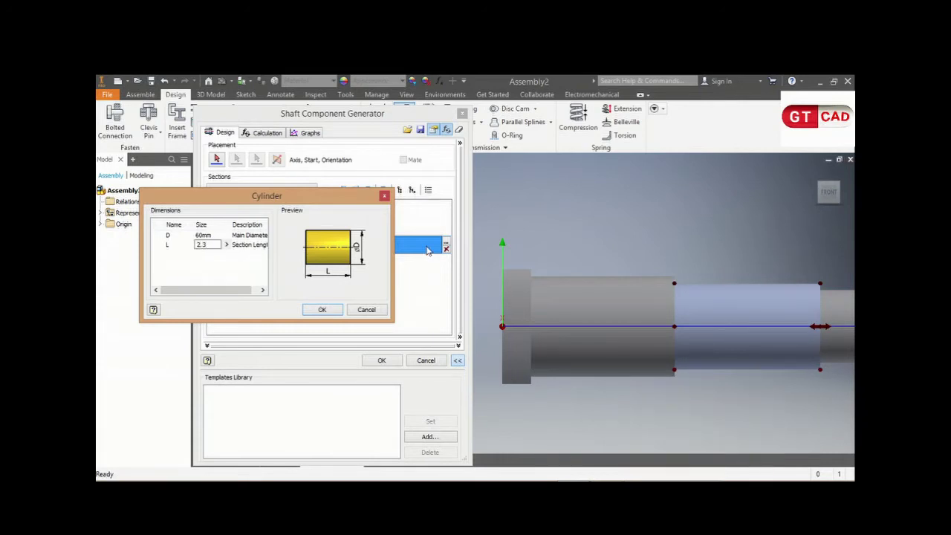
{"action": "type", "text": "7in"}
{"action": "left_click", "coordinate": [327, 309]}
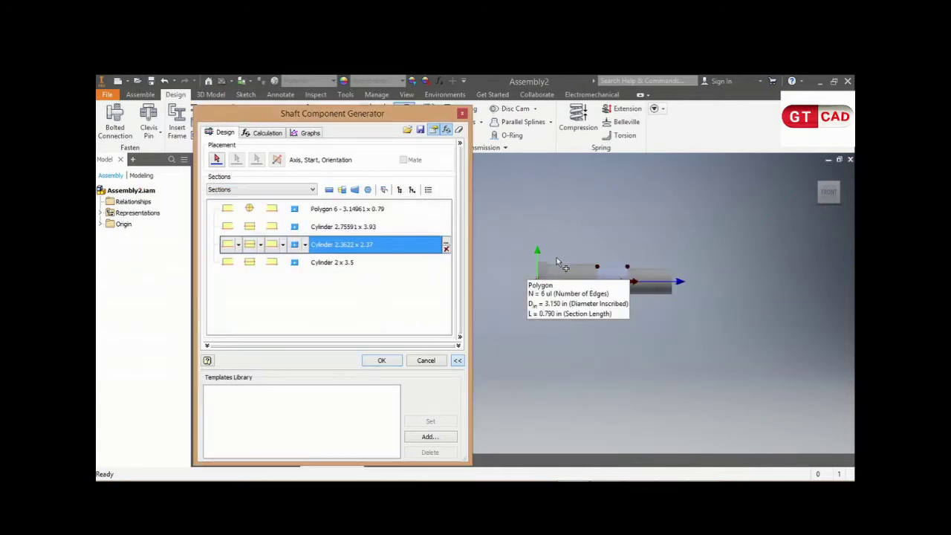
{"action": "scroll", "coordinate": [610, 263], "scroll_direction": "up", "scroll_amount": 5}
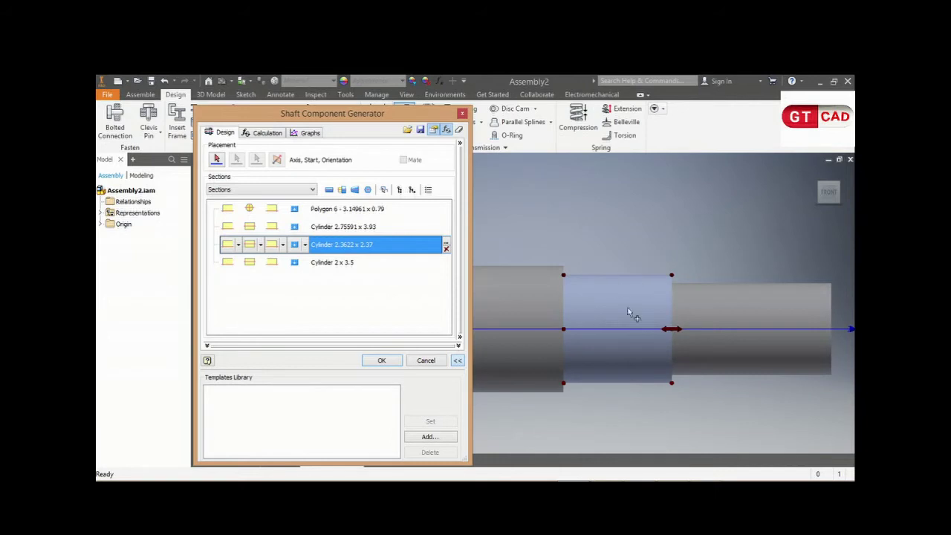
{"action": "scroll", "coordinate": [631, 299], "scroll_direction": "down", "scroll_amount": 3}
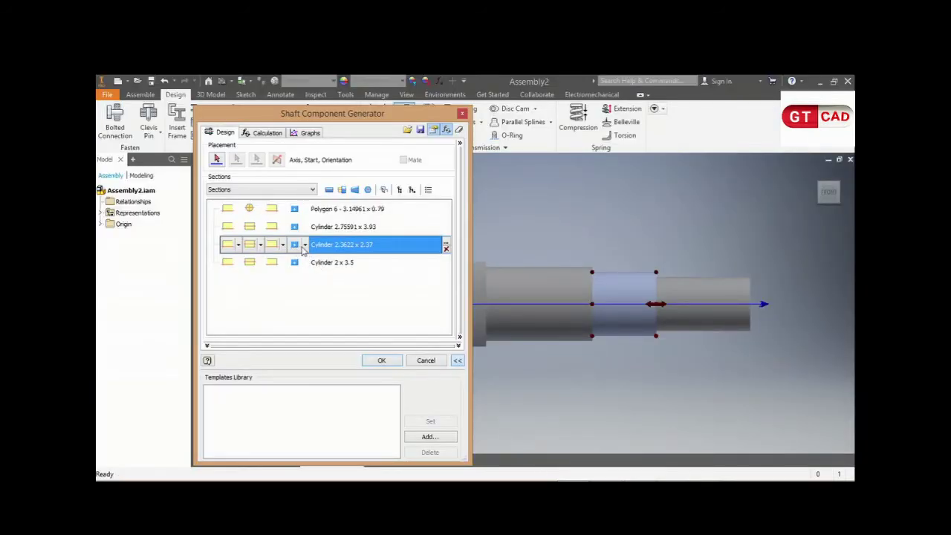
Add a retaining ring groove to the 2.37 cylinder, measured from the first edge.
{"action": "left_click", "coordinate": [304, 245]}
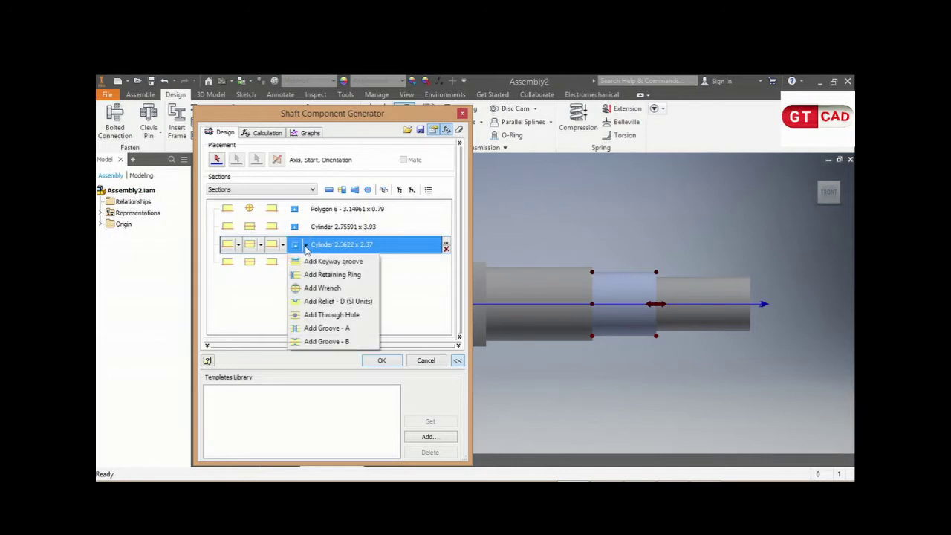
{"action": "left_click", "coordinate": [331, 275]}
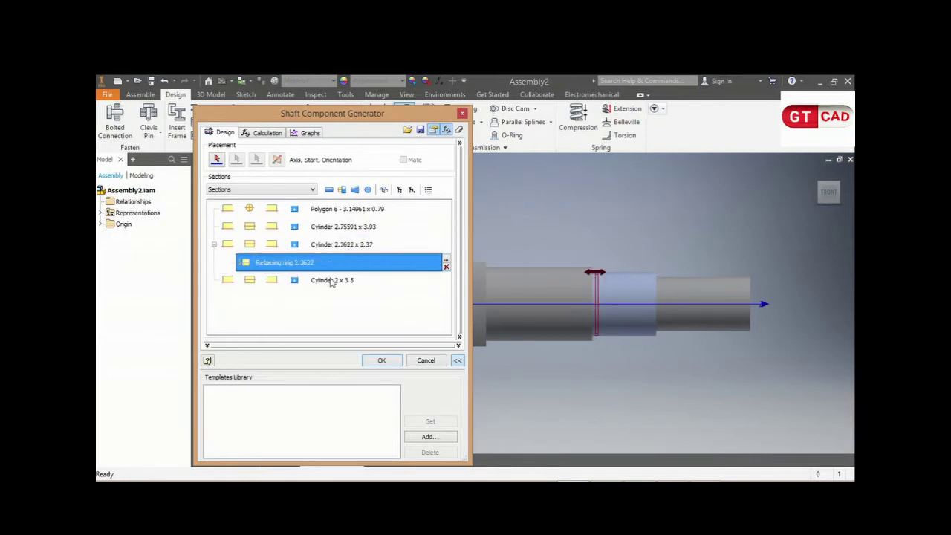
{"action": "double_click", "coordinate": [303, 266]}
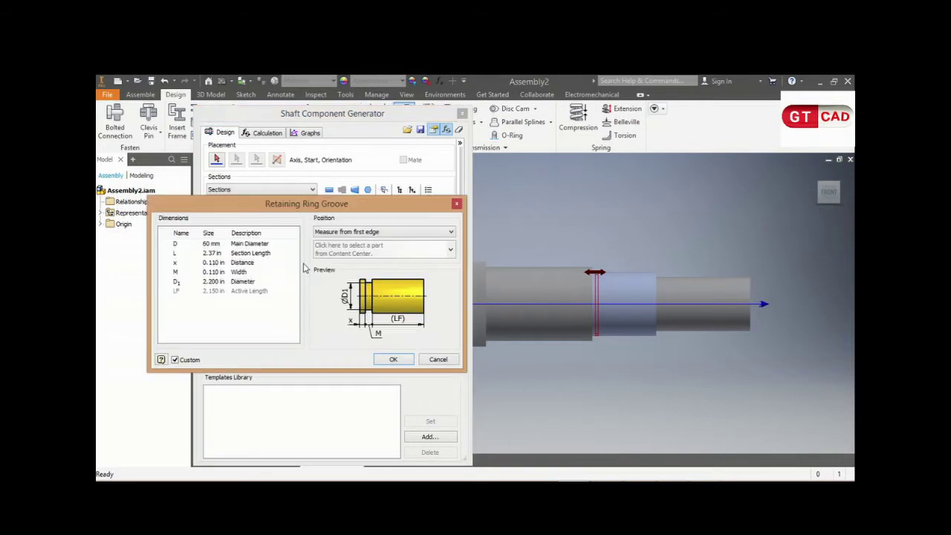
{"action": "left_click", "coordinate": [374, 237]}
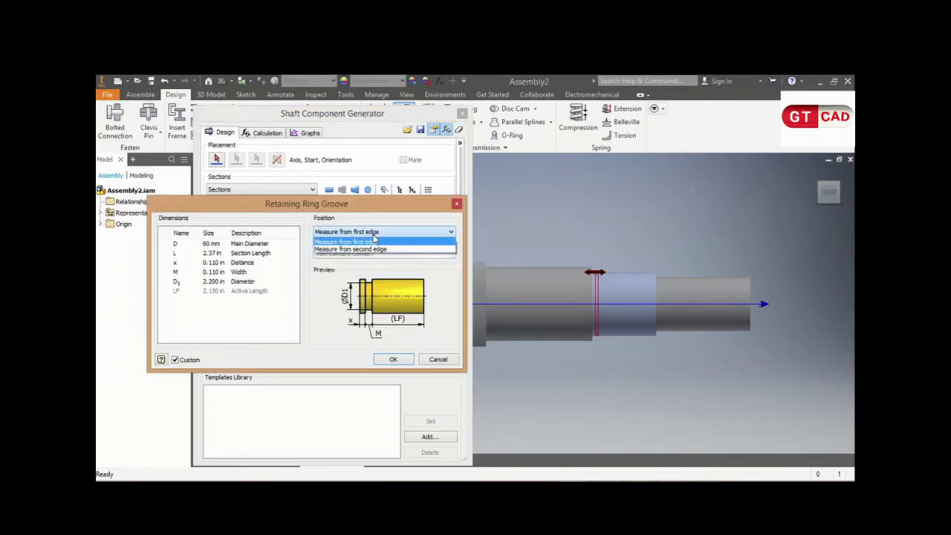
{"action": "left_click", "coordinate": [379, 240]}
Choose the DIN 471 retaining ring from the Content Center catalog.
{"action": "left_click", "coordinate": [383, 252]}
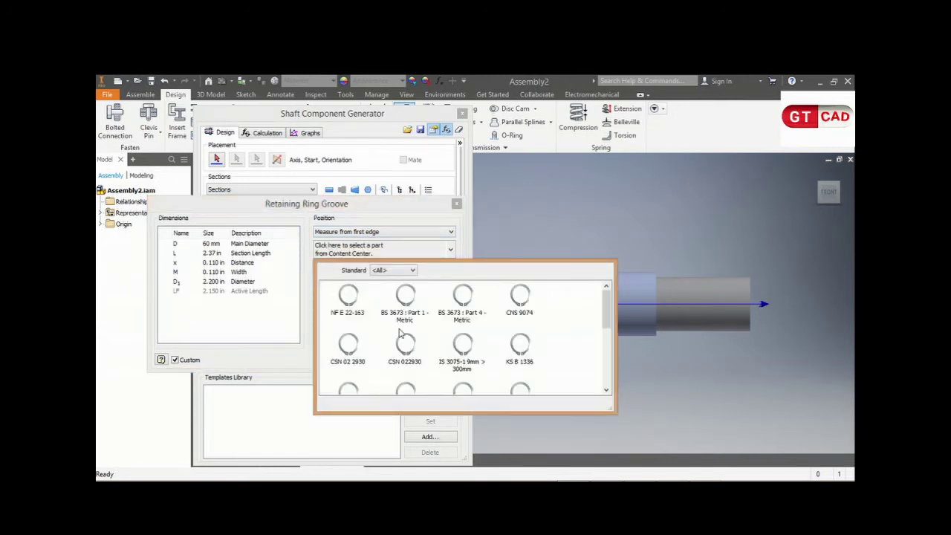
{"action": "scroll", "coordinate": [416, 335], "scroll_direction": "down", "scroll_amount": 3}
{"action": "scroll", "coordinate": [431, 340], "scroll_direction": "down", "scroll_amount": 1}
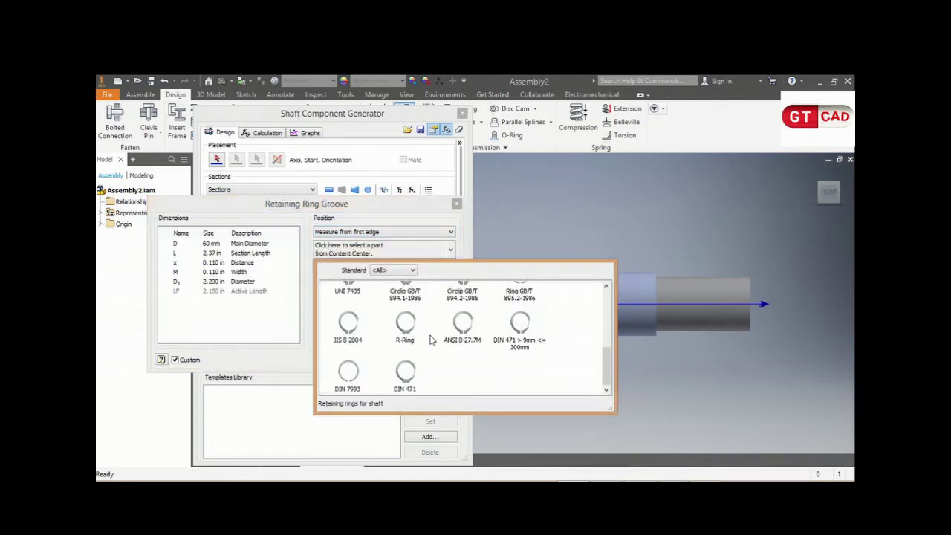
{"action": "left_click", "coordinate": [421, 388]}
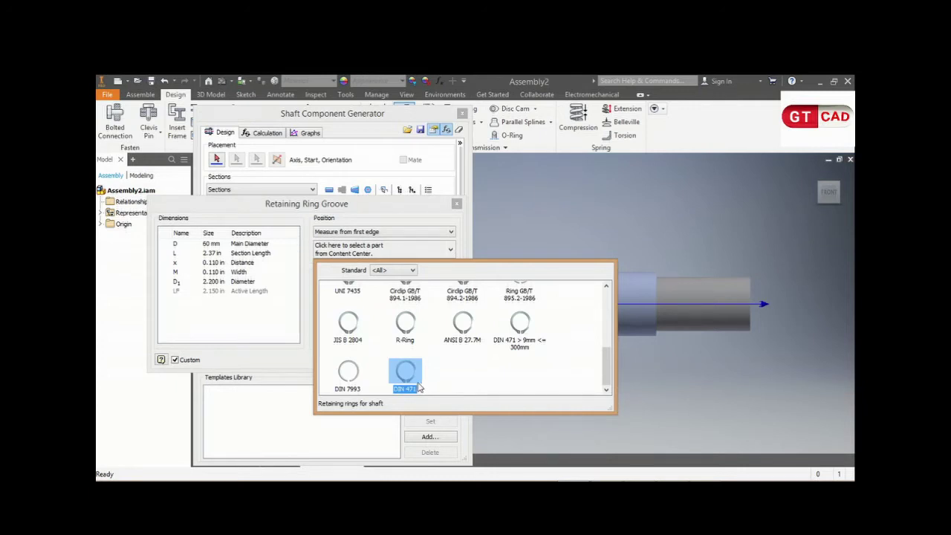
{"action": "double_click", "coordinate": [413, 389]}
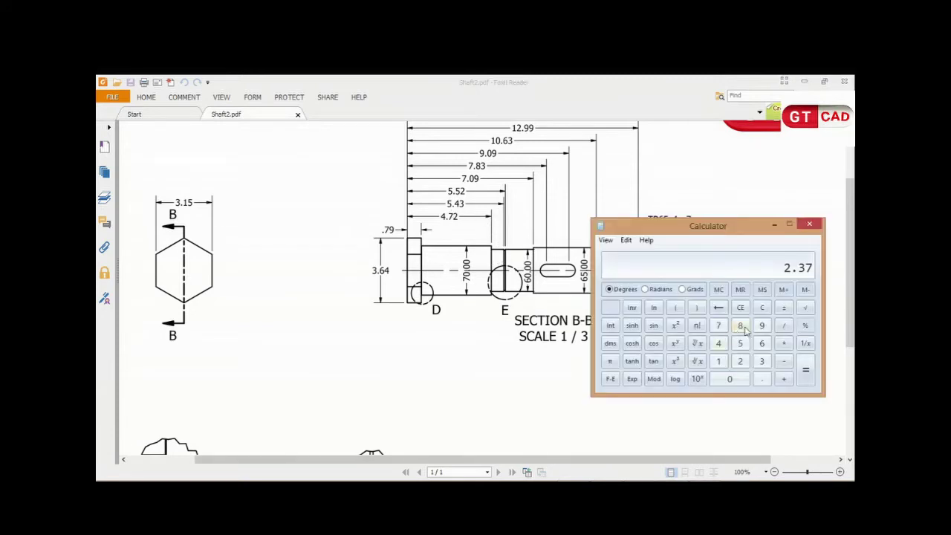
Compute 5.43 − 4.72 in Calculator and set the ring groove distance x to 0.71 in.
{"action": "left_click", "coordinate": [762, 308]}
{"action": "type", "text": "5."}
{"action": "type", "text": "43"}
{"action": "type", "text": "4"}
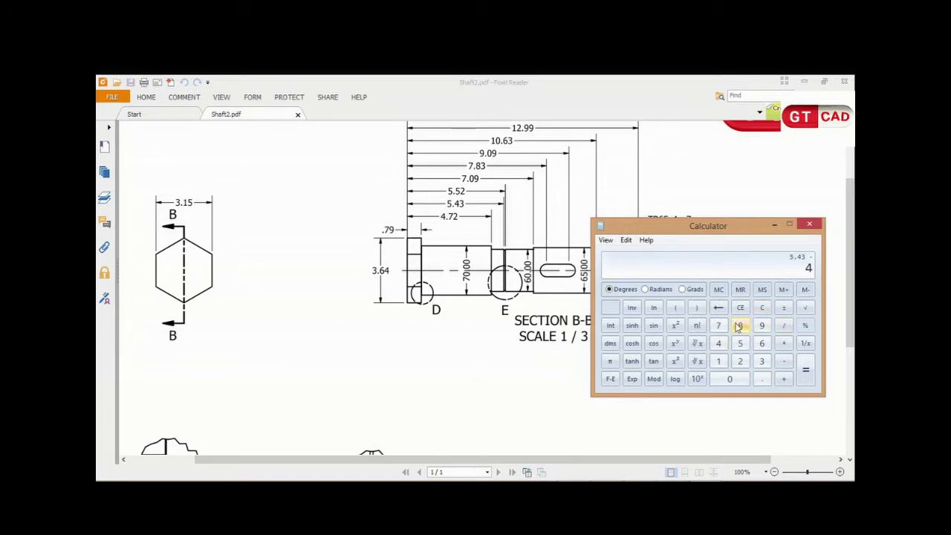
{"action": "type", "text": ".72"}
{"action": "key", "text": "Return"}
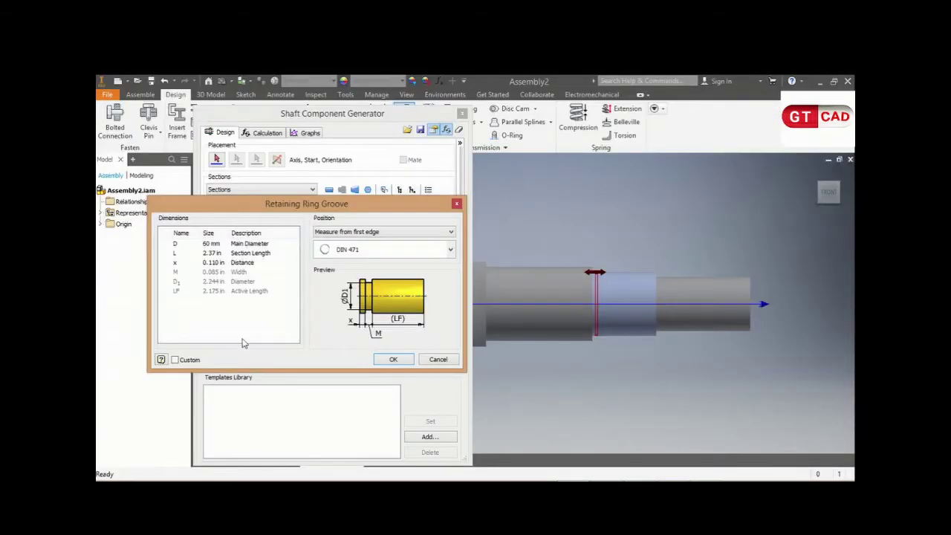
{"action": "left_click", "coordinate": [213, 262]}
{"action": "type", "text": "0.71"}
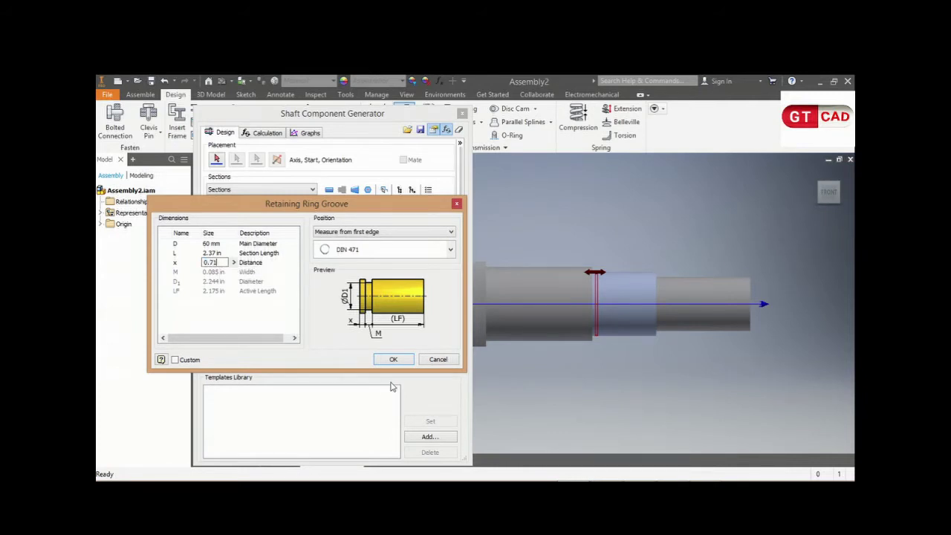
{"action": "left_click", "coordinate": [566, 429]}
{"action": "left_click", "coordinate": [393, 360]}
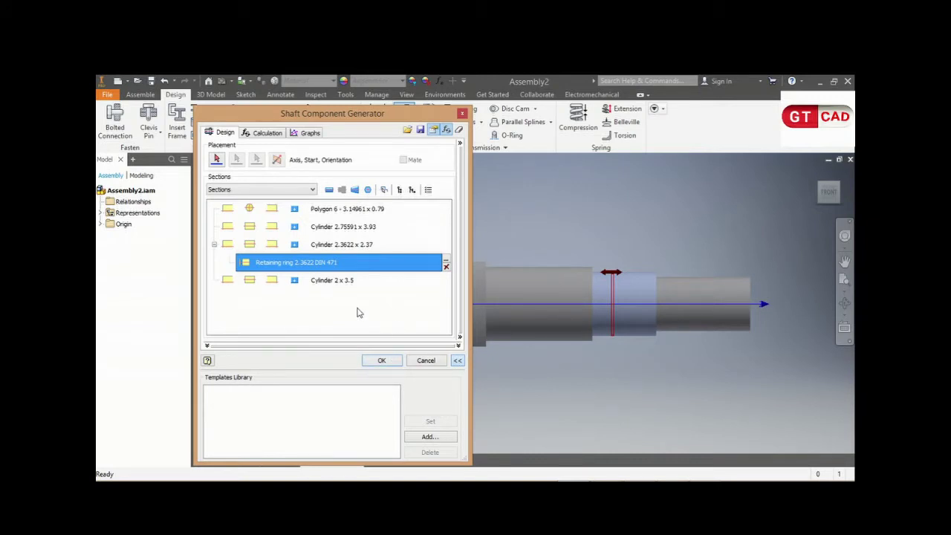
Set the last cylinder section's diameter to 65 mm.
{"action": "left_click", "coordinate": [275, 283]}
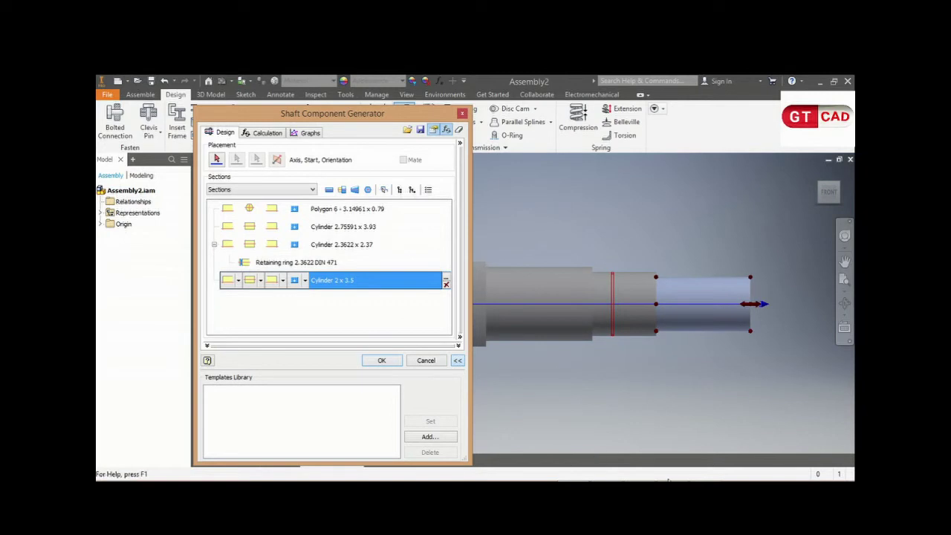
{"action": "mouse_move", "coordinate": [719, 468]}
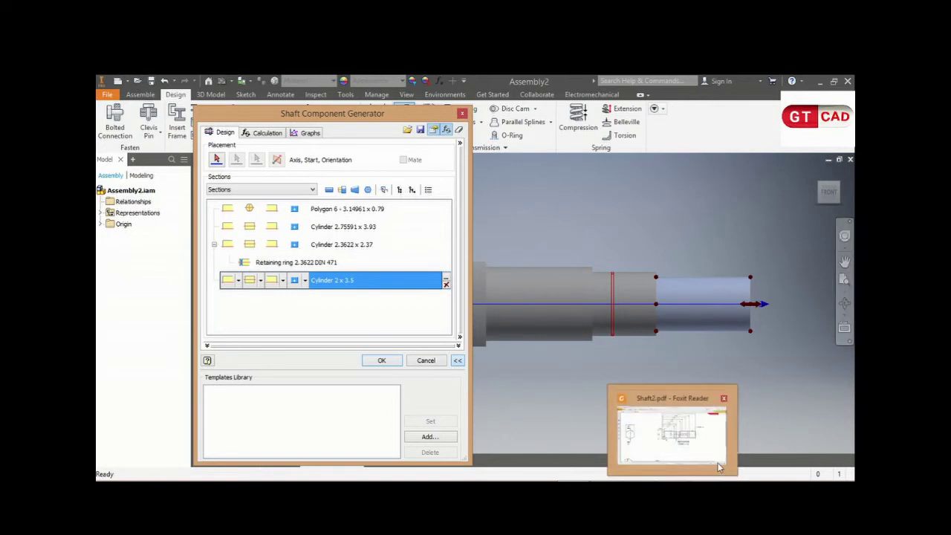
{"action": "left_click", "coordinate": [632, 399]}
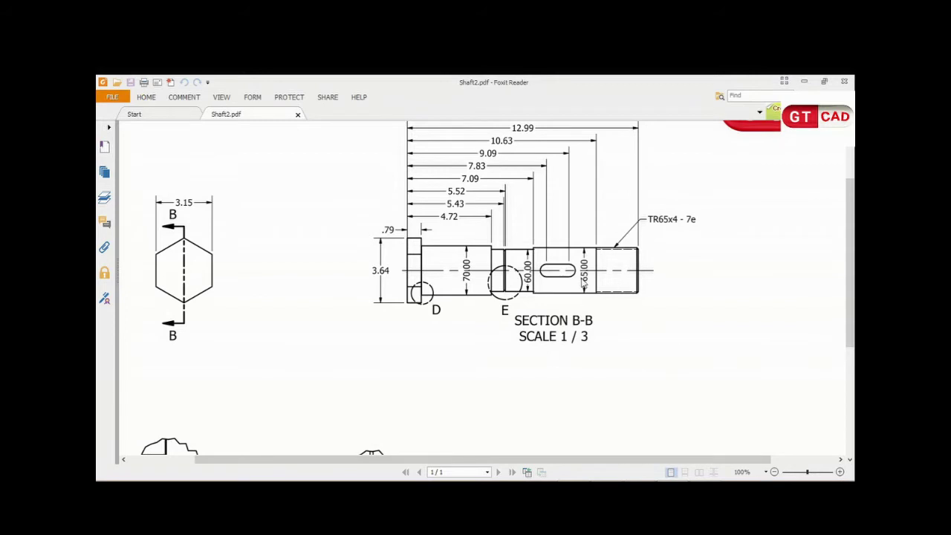
{"action": "left_click", "coordinate": [673, 435]}
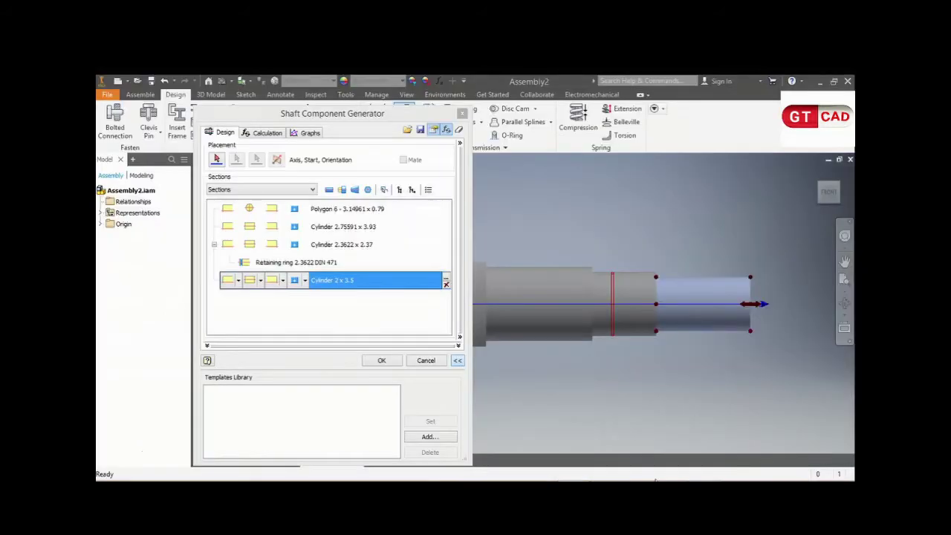
{"action": "double_click", "coordinate": [354, 280]}
{"action": "left_click", "coordinate": [201, 235]}
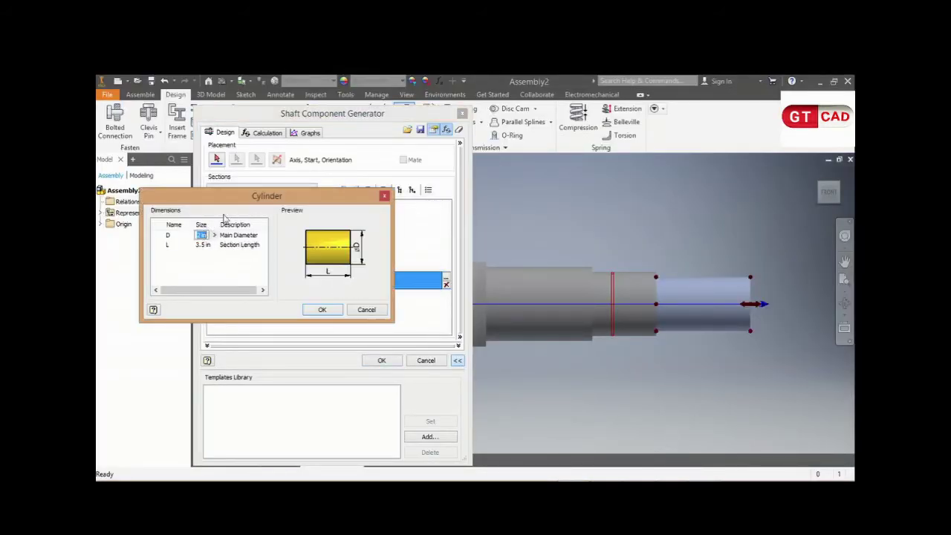
{"action": "type", "text": "65"}
{"action": "left_click", "coordinate": [201, 244]}
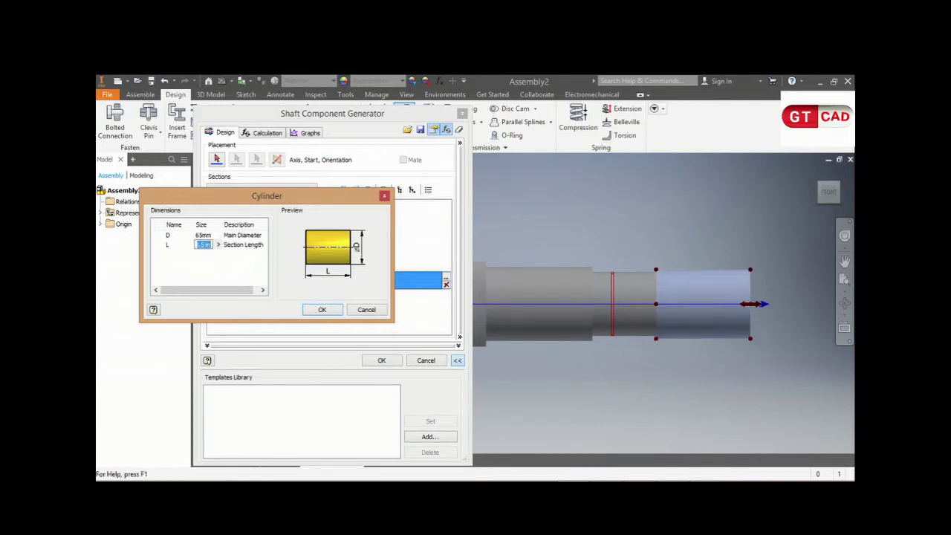
Compute 12.99 − 7.09 from the drawing and set the section length to 5.9.
{"action": "left_click", "coordinate": [648, 453]}
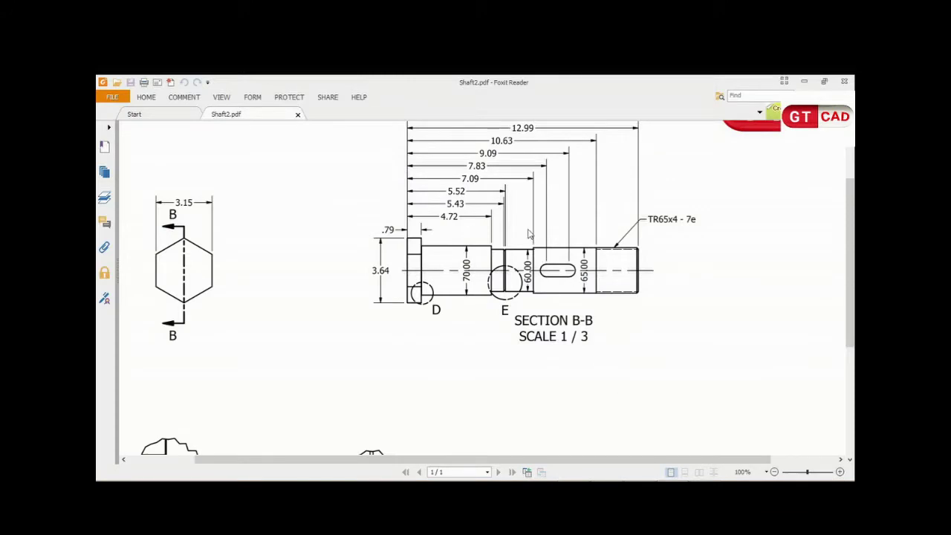
{"action": "scroll", "coordinate": [565, 235], "scroll_direction": "up", "scroll_amount": 1}
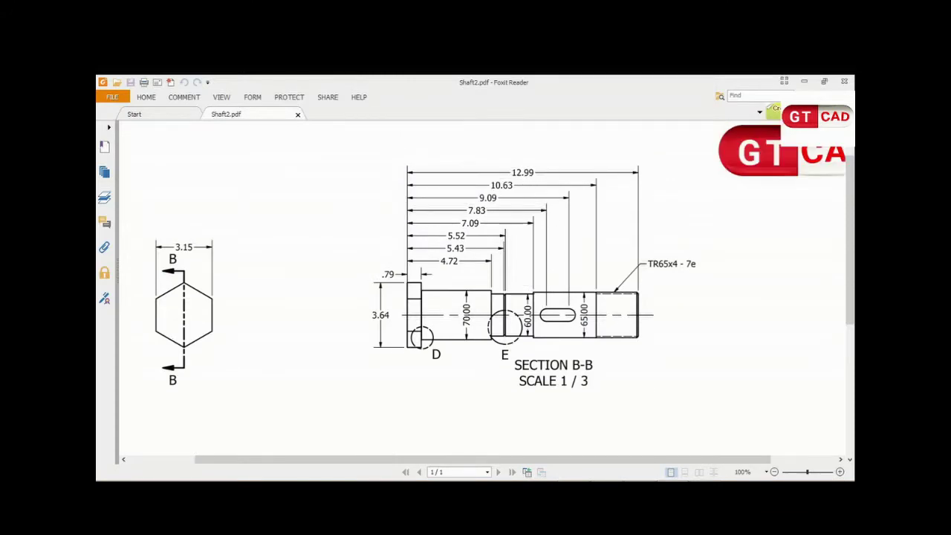
{"action": "left_click", "coordinate": [644, 476]}
{"action": "left_click", "coordinate": [761, 307]}
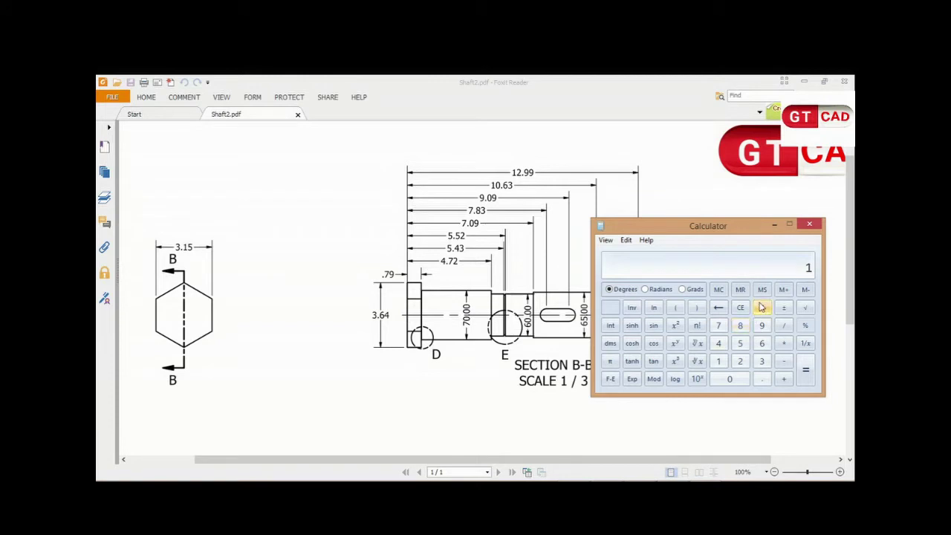
{"action": "type", "text": "2.99"}
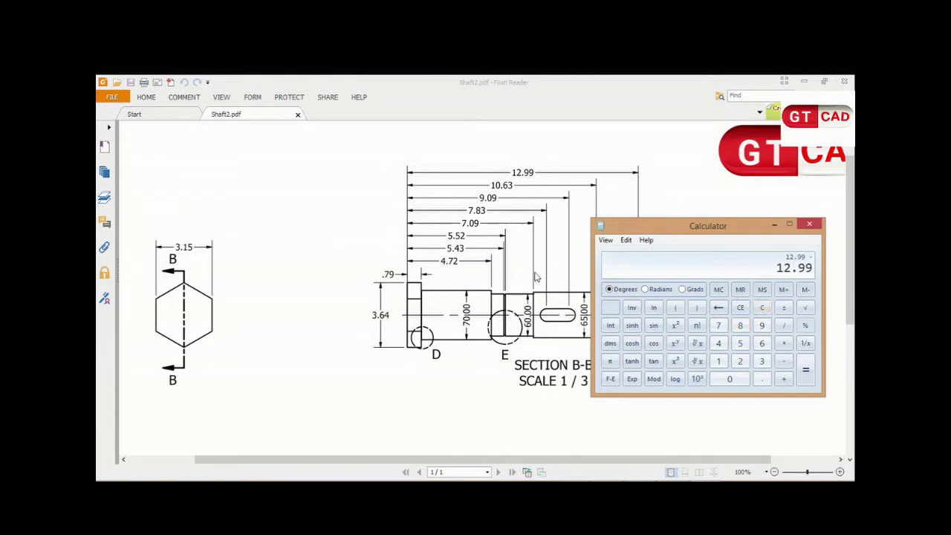
{"action": "type", "text": "7"}
{"action": "type", "text": ".09"}
{"action": "key", "text": "Return"}
{"action": "left_click", "coordinate": [572, 476]}
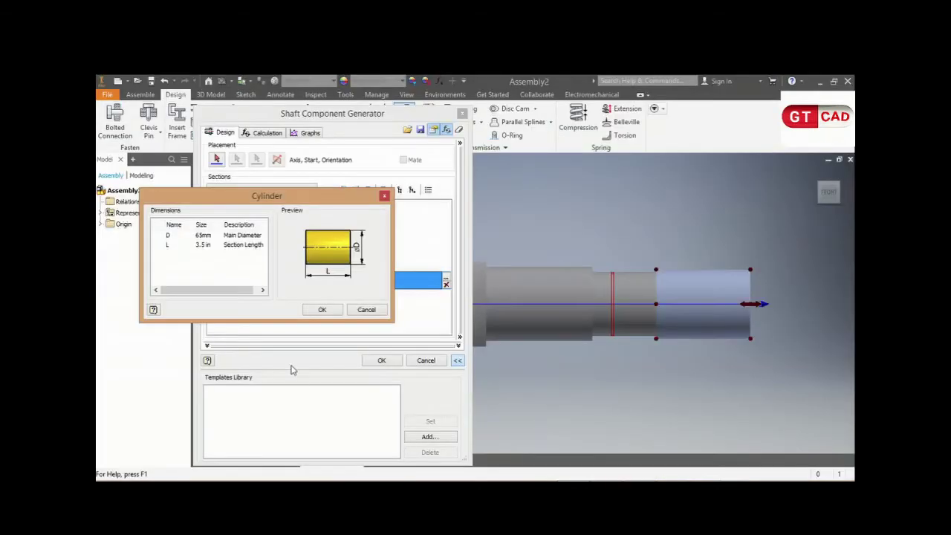
{"action": "left_click", "coordinate": [203, 243]}
{"action": "type", "text": "5."}
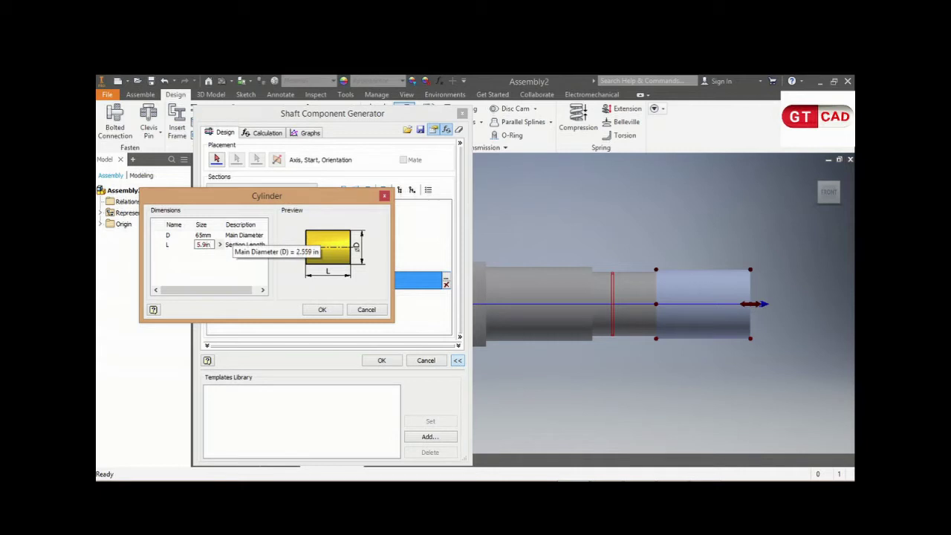
{"action": "left_click", "coordinate": [322, 309]}
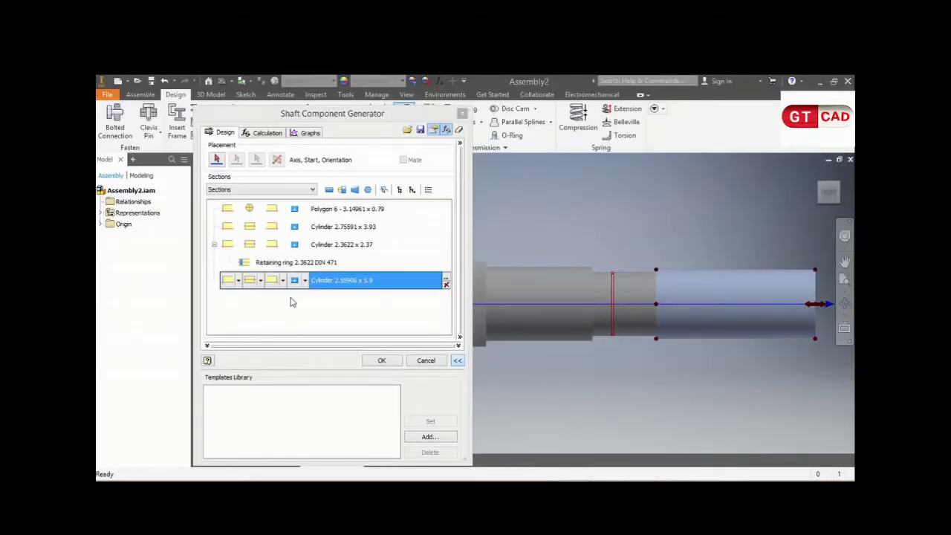
Add a thread to the 65 mm section end, choosing ISO Metric Trapezoidal Threads.
{"action": "left_click", "coordinate": [304, 281]}
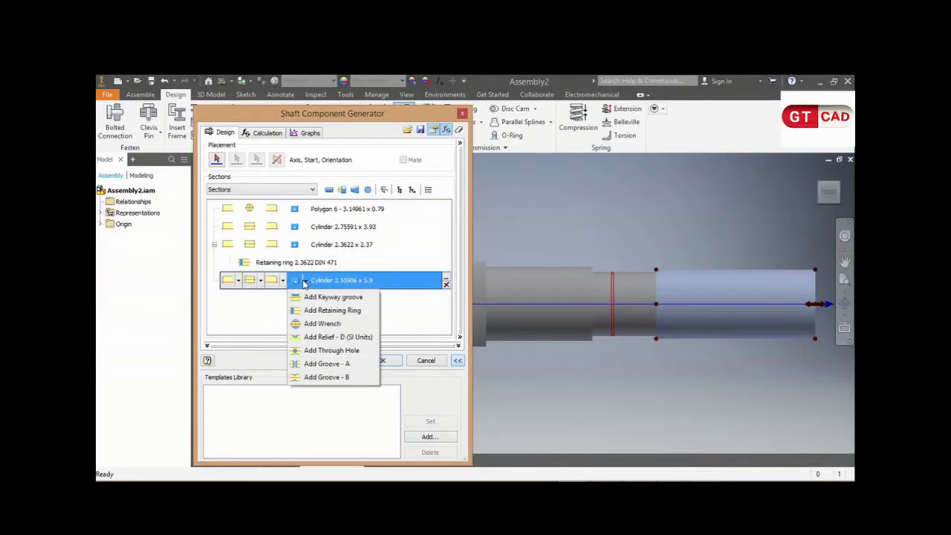
{"action": "left_click", "coordinate": [270, 294]}
{"action": "left_click", "coordinate": [283, 281]}
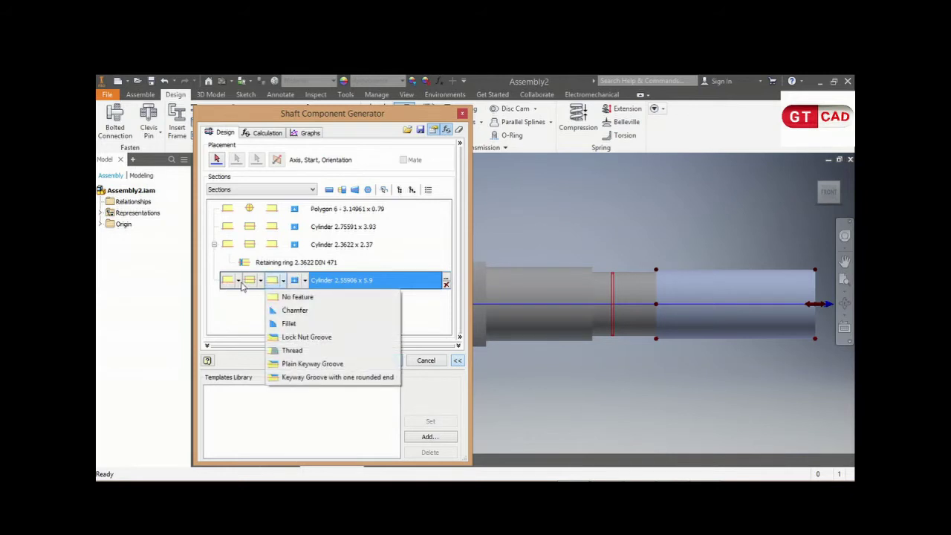
{"action": "left_click", "coordinate": [307, 356]}
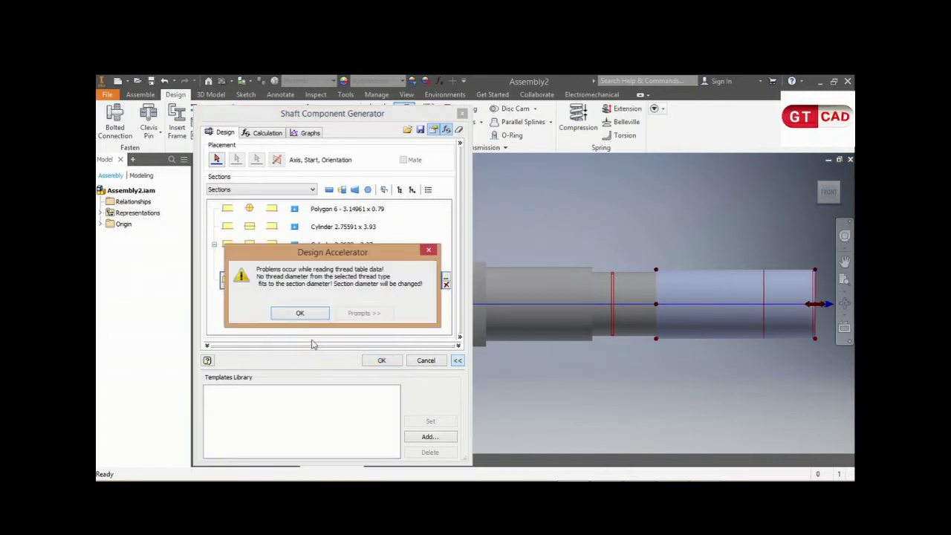
{"action": "left_click", "coordinate": [300, 314]}
{"action": "left_click", "coordinate": [375, 286]}
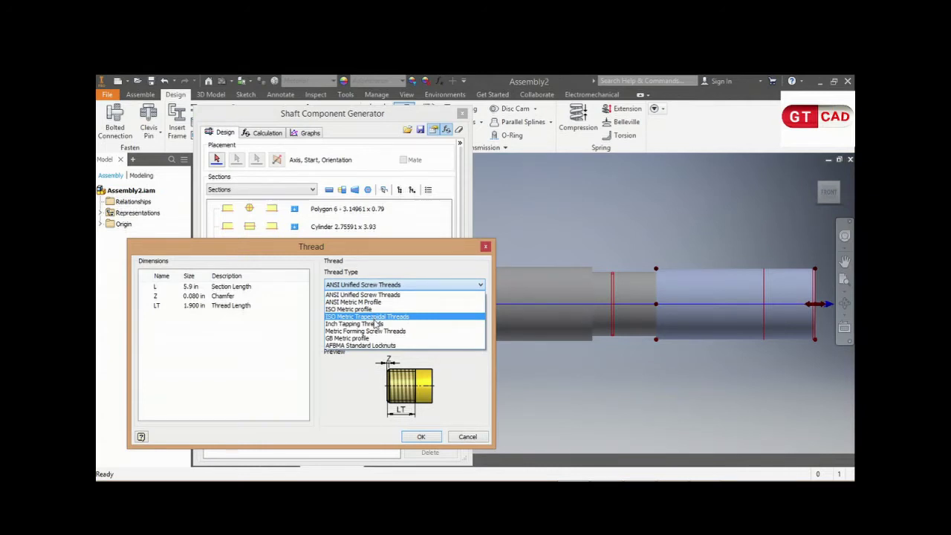
{"action": "left_click", "coordinate": [387, 317]}
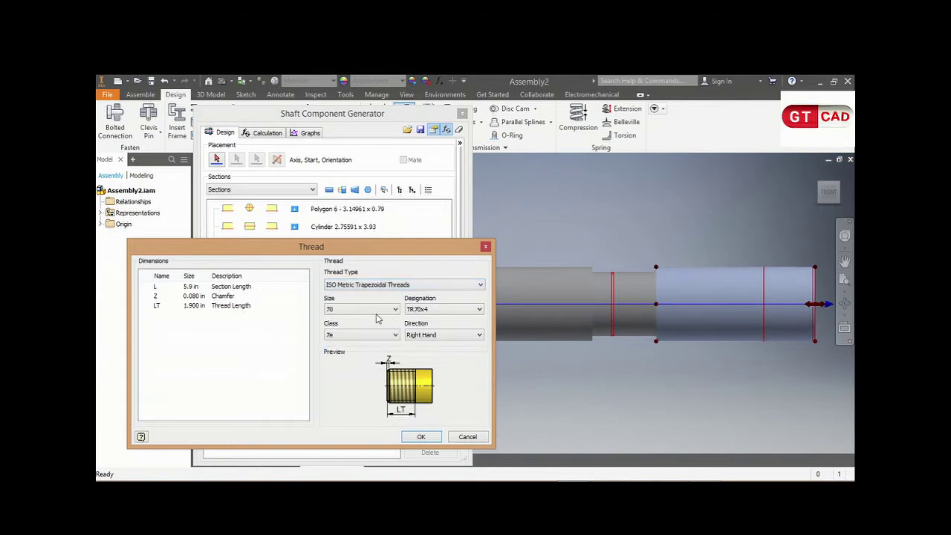
Check the drawing and set the thread size to 65 (TR65x4, class 7e).
{"action": "left_click", "coordinate": [377, 312]}
{"action": "left_click", "coordinate": [687, 453]}
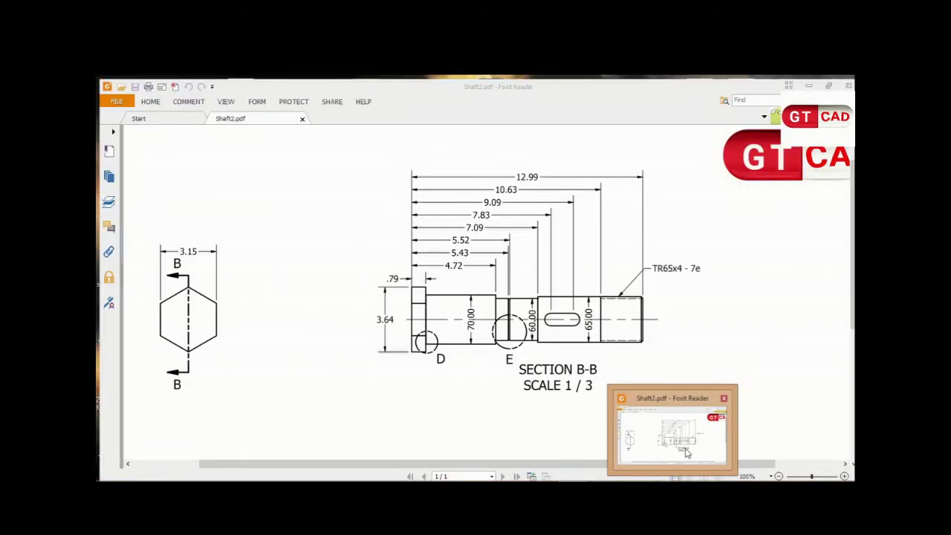
{"action": "key", "text": "alt+Tab"}
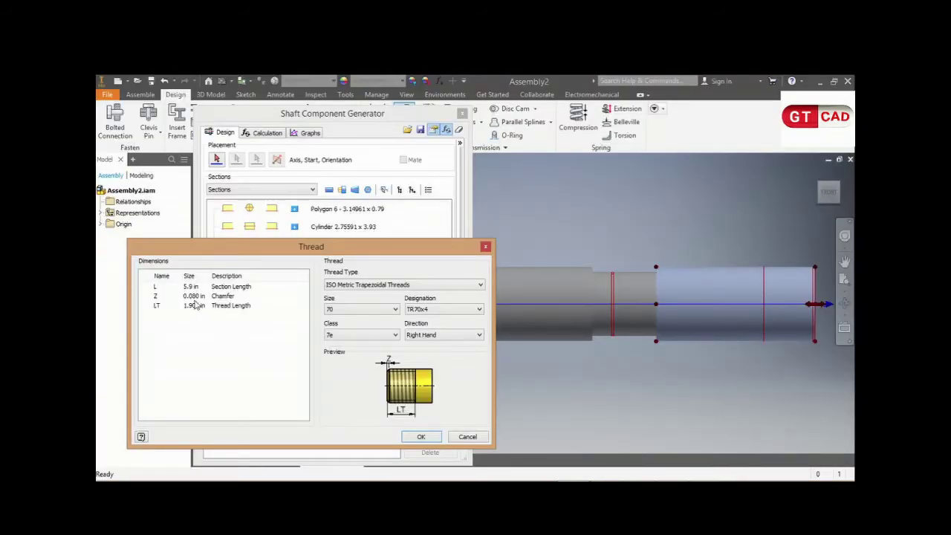
{"action": "left_click", "coordinate": [339, 310]}
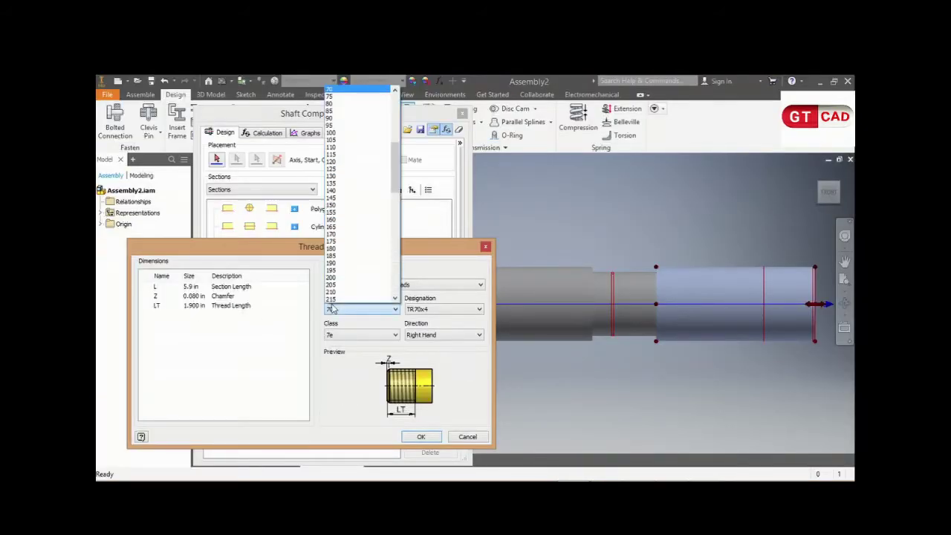
{"action": "scroll", "coordinate": [370, 262], "scroll_direction": "up", "scroll_amount": 3}
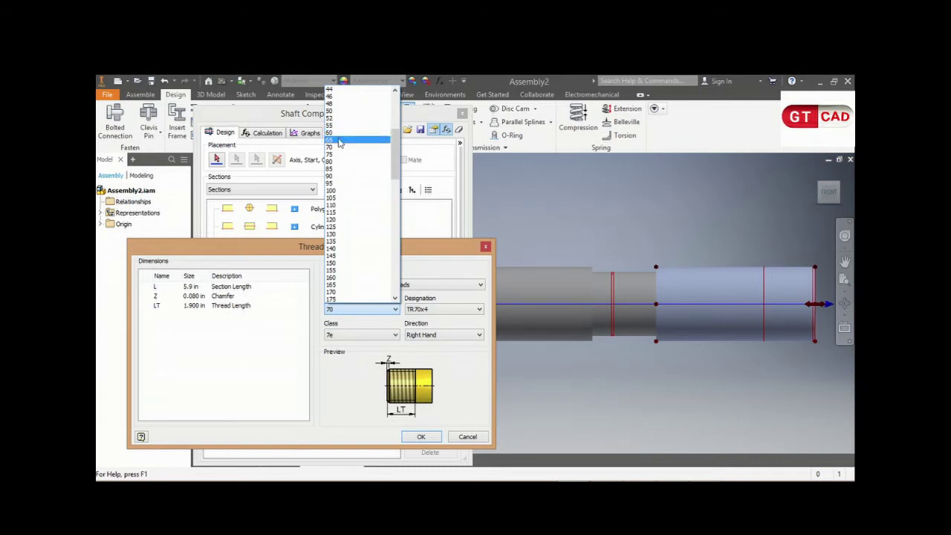
{"action": "left_click", "coordinate": [340, 119]}
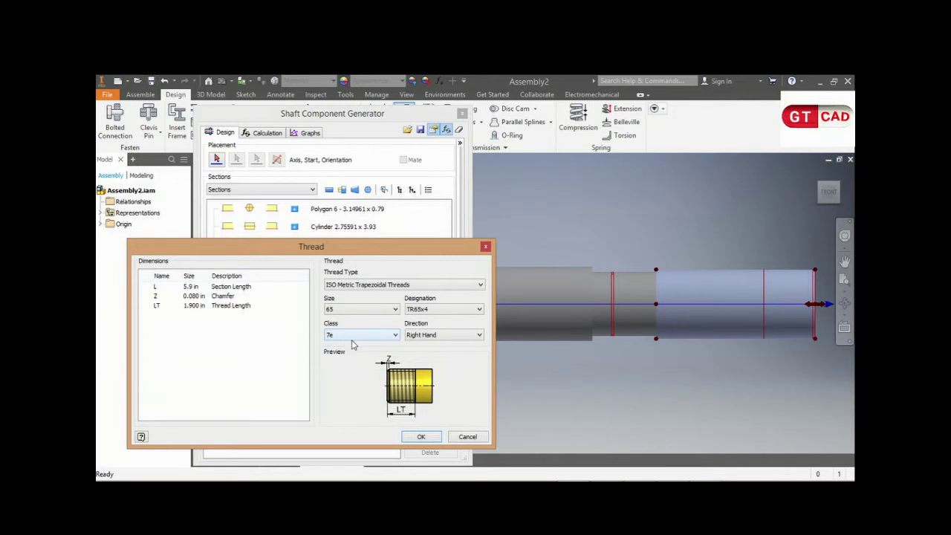
{"action": "double_click", "coordinate": [191, 287]}
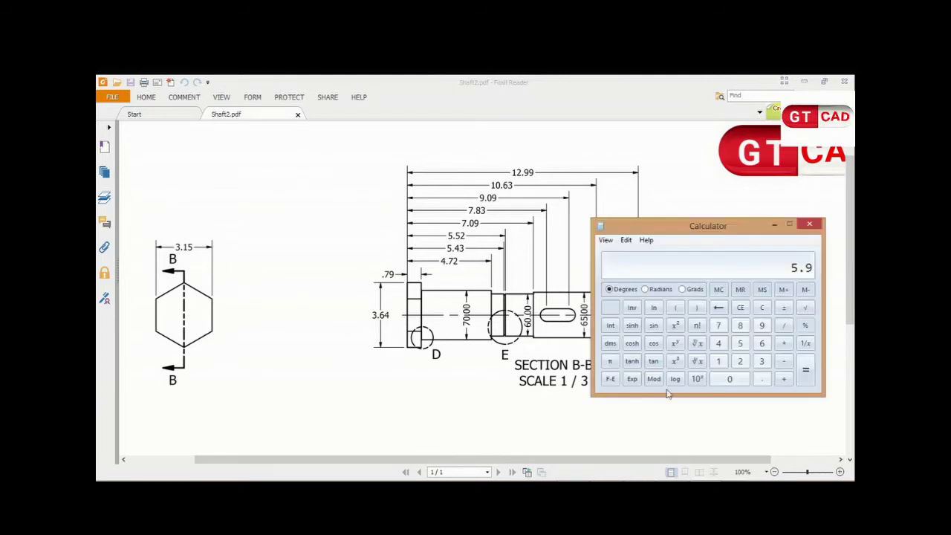
Compute the 2.36 thread length as 12.99 − 10.63 while checking the drawing's thread callout.
{"action": "mouse_move", "coordinate": [667, 238]}
{"action": "left_mouse_down"}
{"action": "mouse_move", "coordinate": [785, 325]}
{"action": "mouse_move", "coordinate": [696, 293]}
{"action": "left_mouse_up"}
{"action": "left_click", "coordinate": [779, 367]}
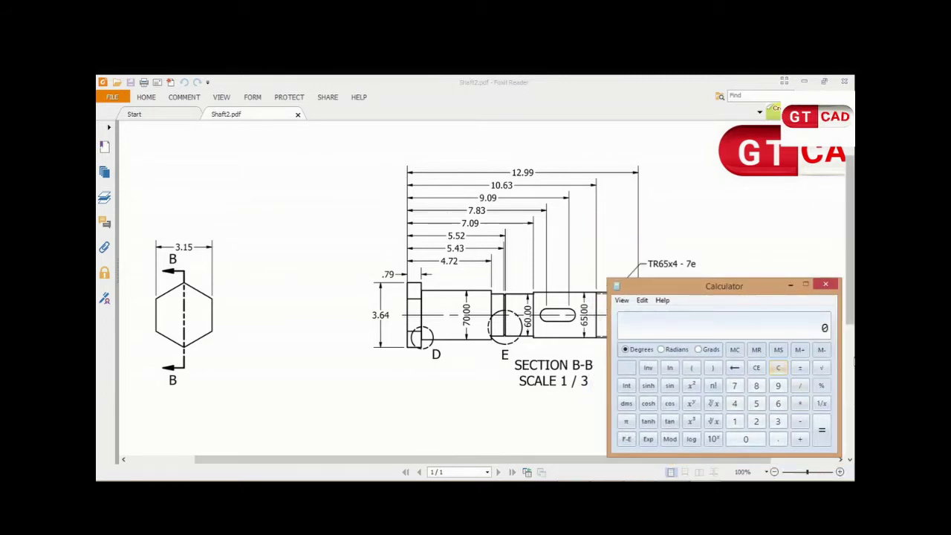
{"action": "type", "text": ".99"}
{"action": "key", "text": "minus"}
{"action": "type", "text": "10."}
{"action": "type", "text": "63"}
{"action": "key", "text": "Return"}
{"action": "scroll", "coordinate": [599, 312], "scroll_direction": "up", "scroll_amount": 2, "text": "ctrl"}
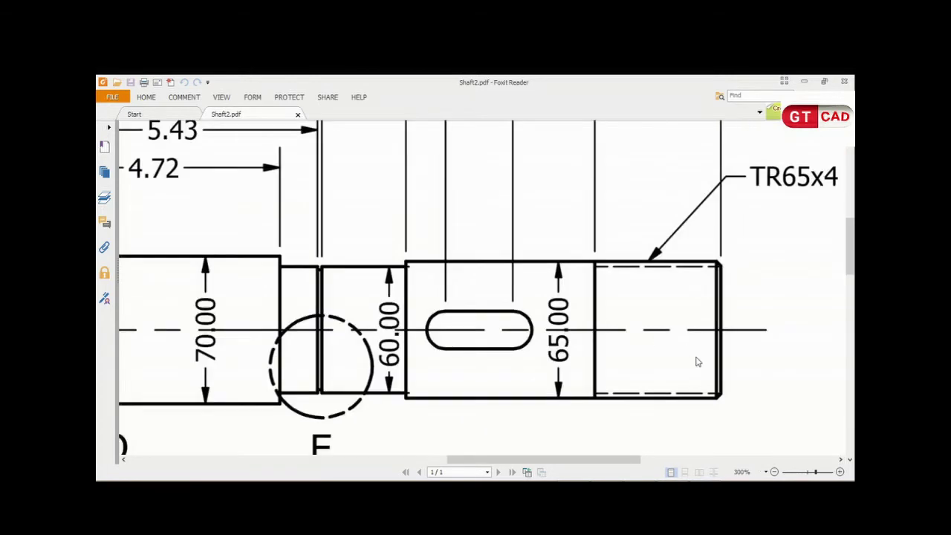
{"action": "scroll", "coordinate": [697, 361], "scroll_direction": "down", "scroll_amount": 2, "text": "ctrl"}
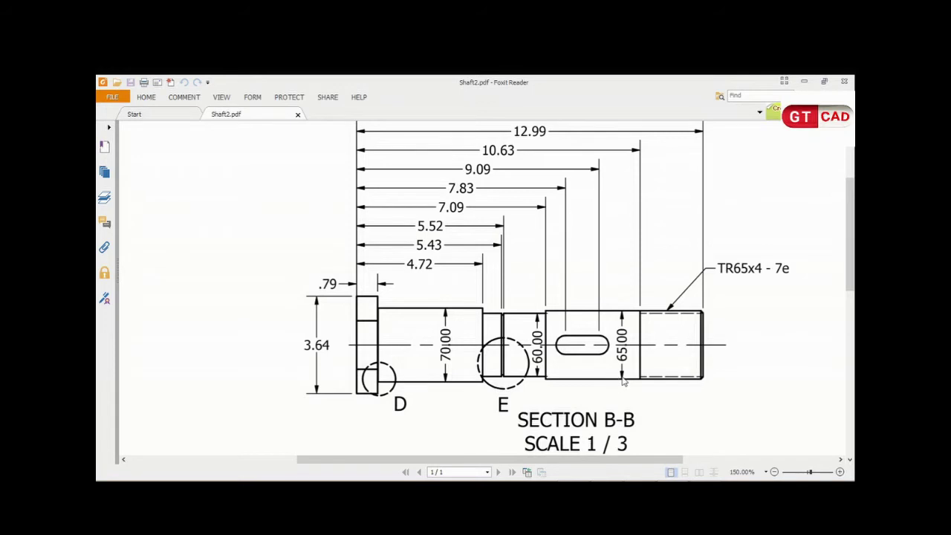
{"action": "left_click", "coordinate": [659, 477]}
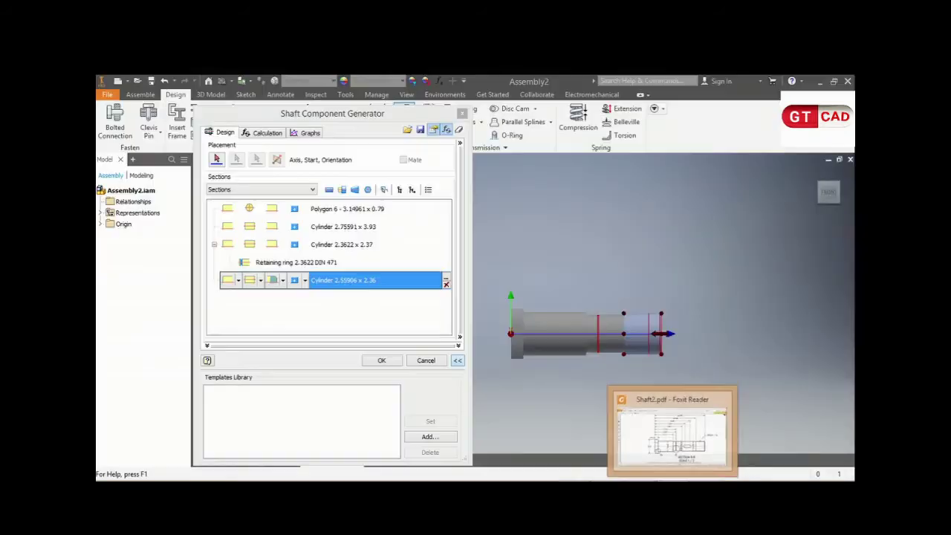
Add a Groove - A to the last section with 1 mm length and 1.5 mm radius.
{"action": "left_click", "coordinate": [304, 281]}
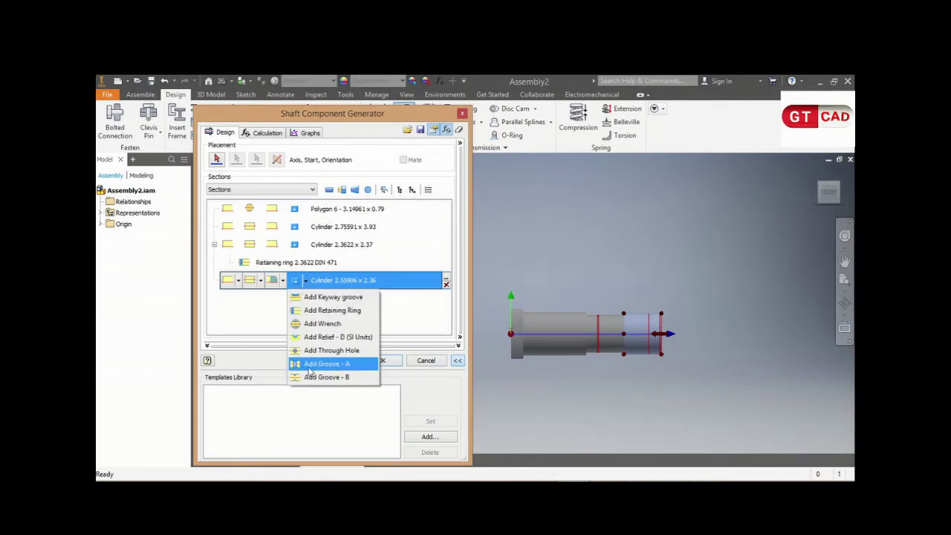
{"action": "left_click", "coordinate": [328, 370]}
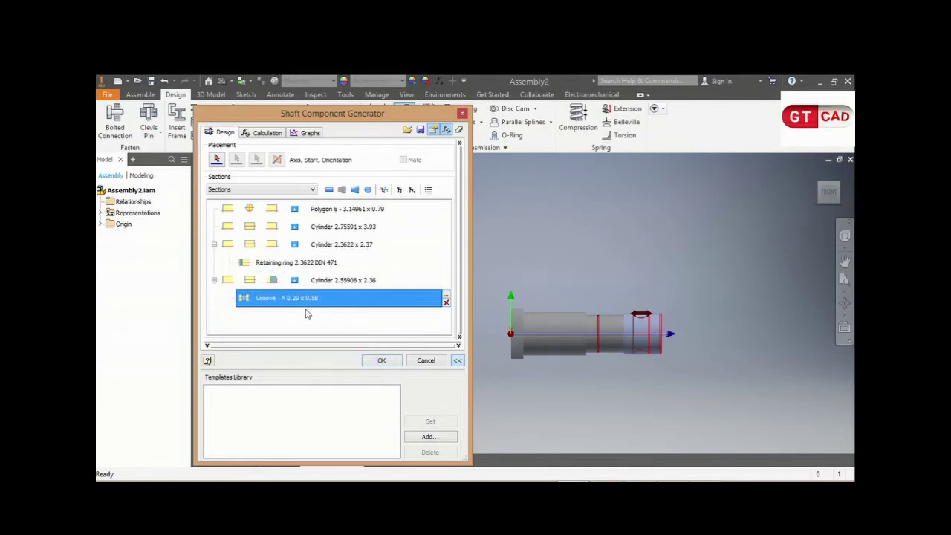
{"action": "double_click", "coordinate": [309, 299]}
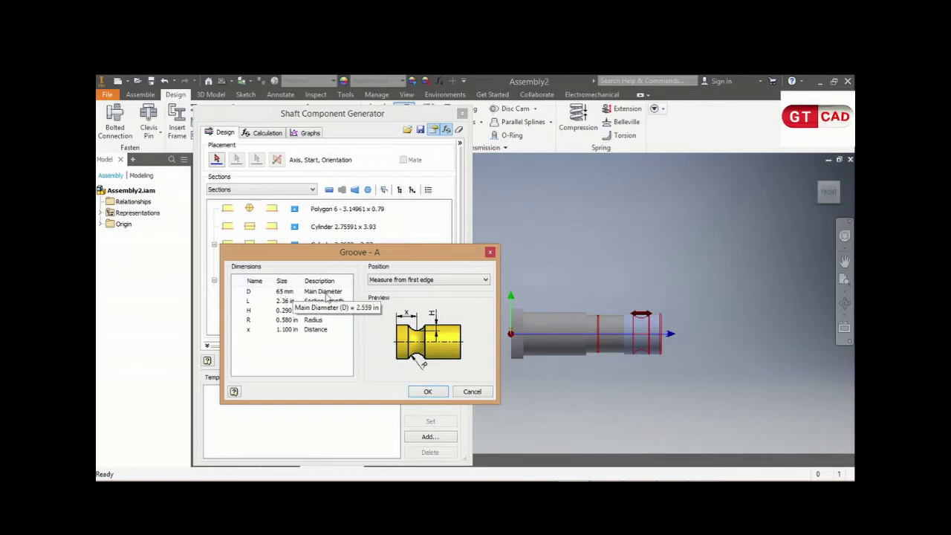
{"action": "left_click", "coordinate": [284, 302]}
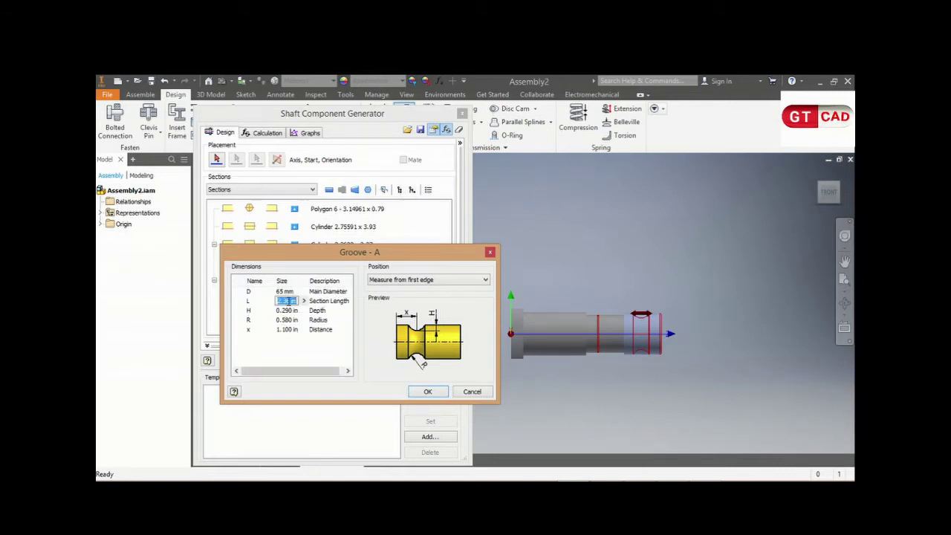
{"action": "type", "text": "1"}
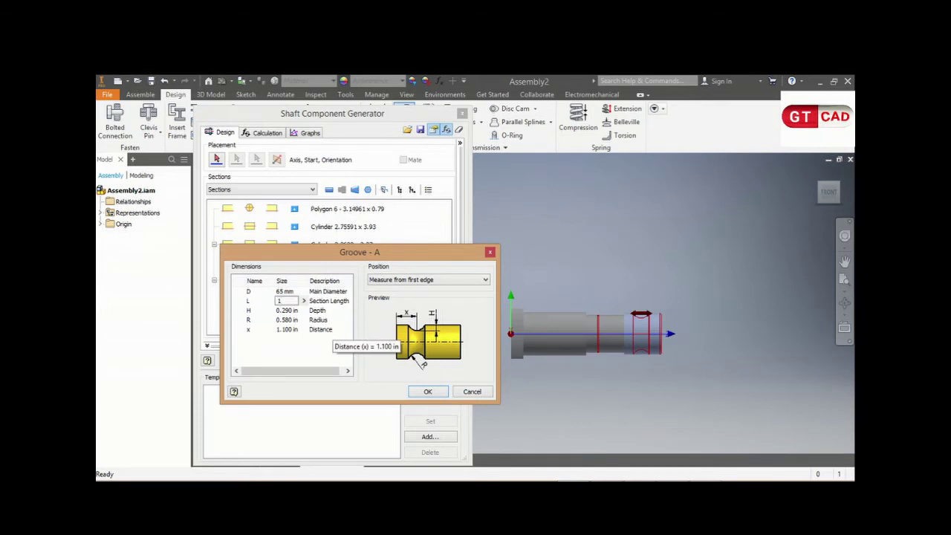
{"action": "type", "text": "mm"}
{"action": "key", "text": "Return"}
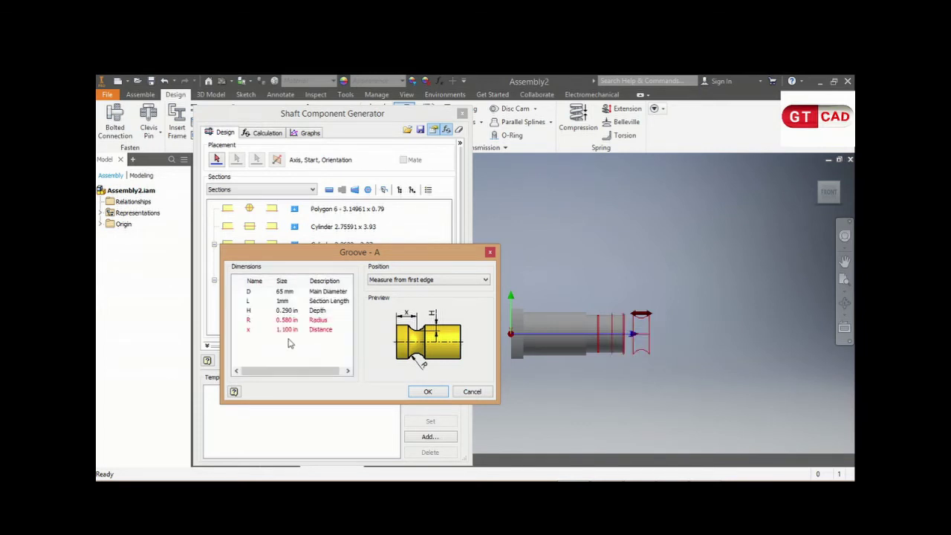
{"action": "left_click", "coordinate": [288, 330]}
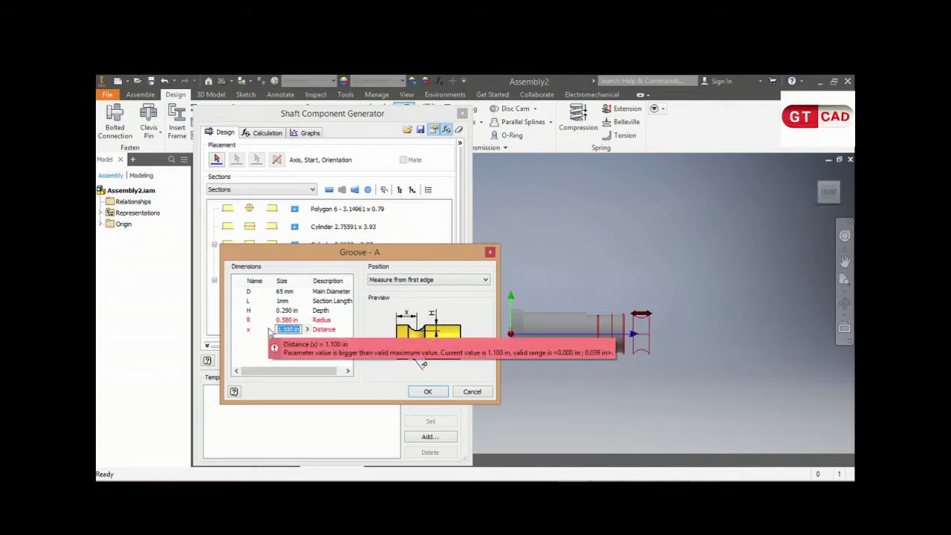
{"action": "left_click", "coordinate": [286, 320]}
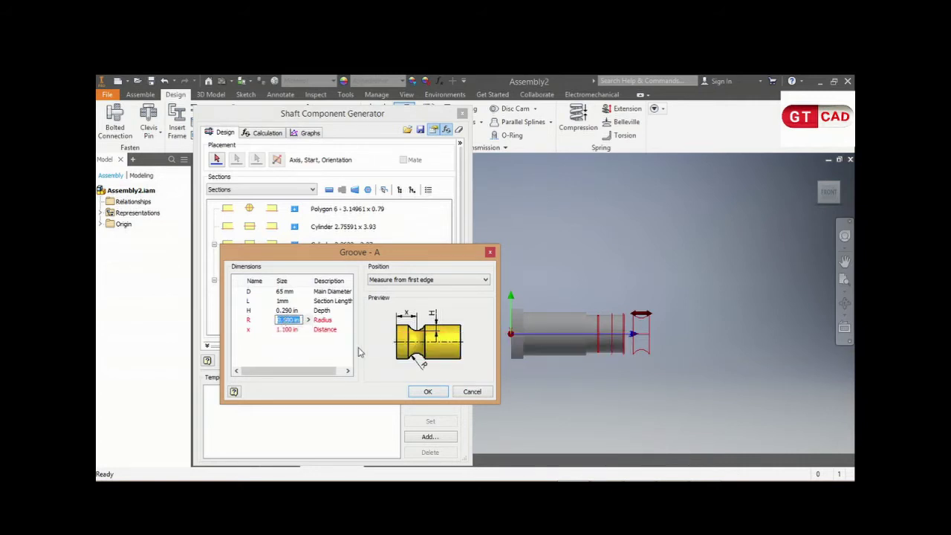
{"action": "type", "text": "1.5mm"}
{"action": "left_click", "coordinate": [296, 330]}
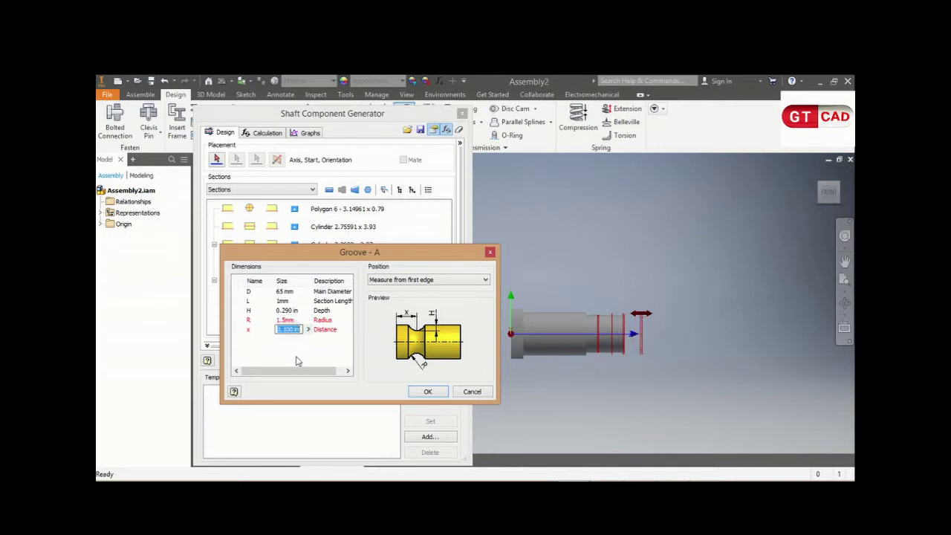
Measure the groove from the second edge at a distance of 2.36 in.
{"action": "left_click", "coordinate": [466, 281]}
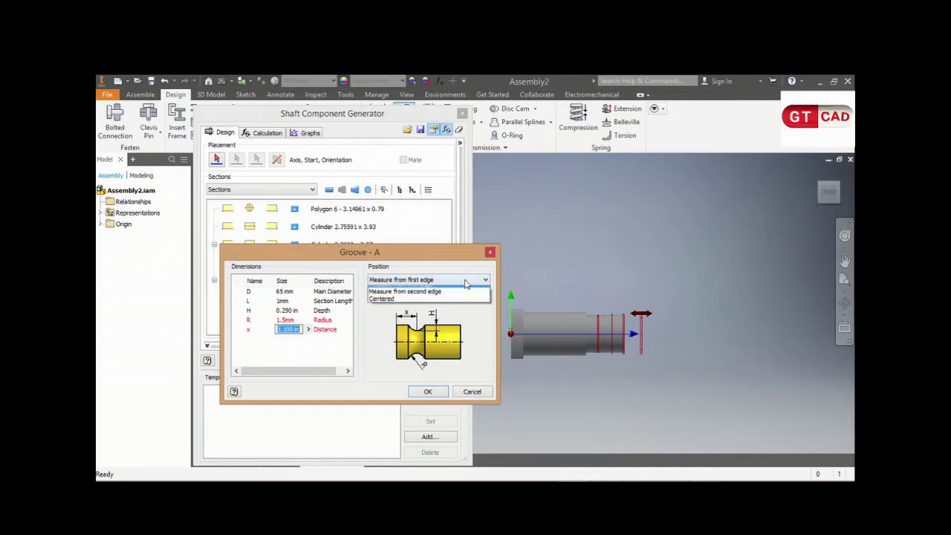
{"action": "left_click", "coordinate": [443, 297]}
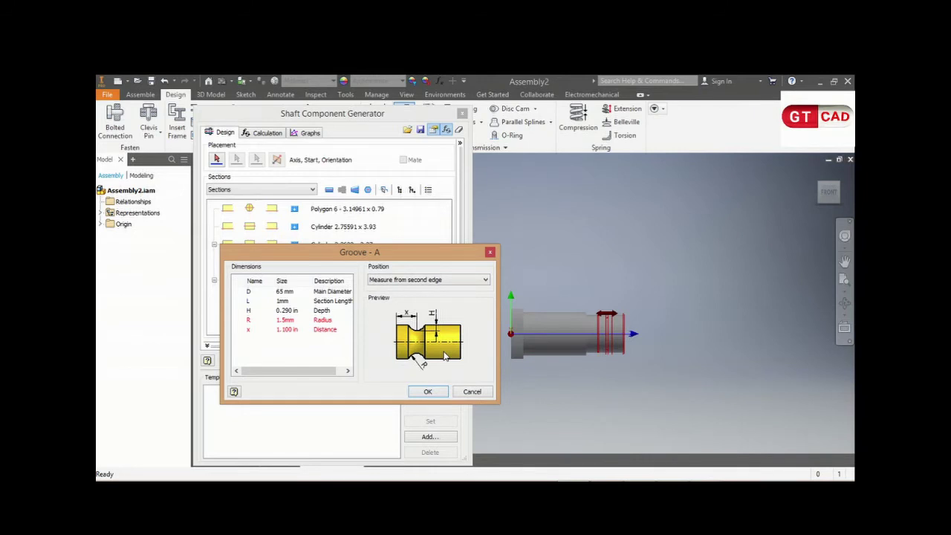
{"action": "left_click", "coordinate": [290, 330]}
{"action": "type", "text": "2.36"}
{"action": "left_click", "coordinate": [298, 362]}
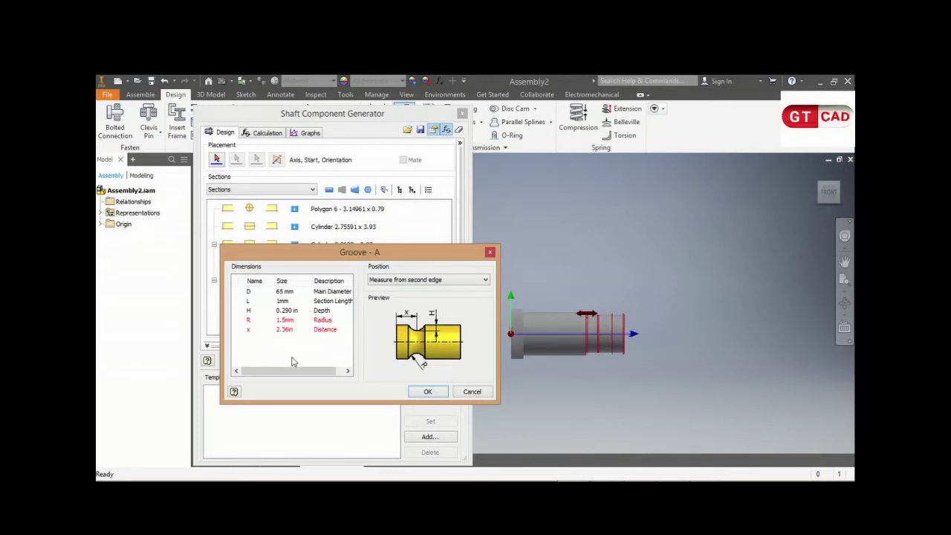
{"action": "scroll", "coordinate": [584, 316], "scroll_direction": "down", "scroll_amount": 5}
{"action": "scroll", "coordinate": [587, 332], "scroll_direction": "up", "scroll_amount": 2}
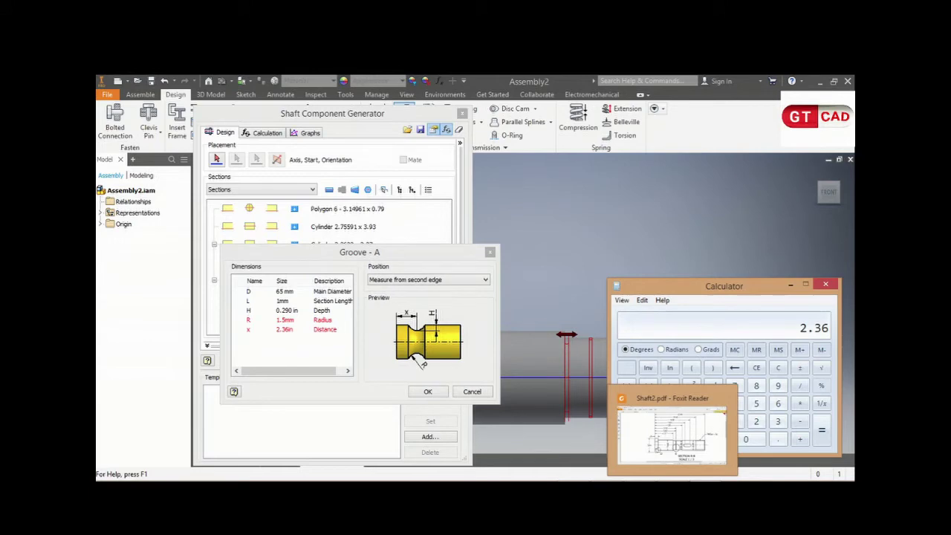
Compute 12.99 − 10.63 = 2.36 in Calculator beside the shaft drawing.
{"action": "left_click", "coordinate": [672, 435]}
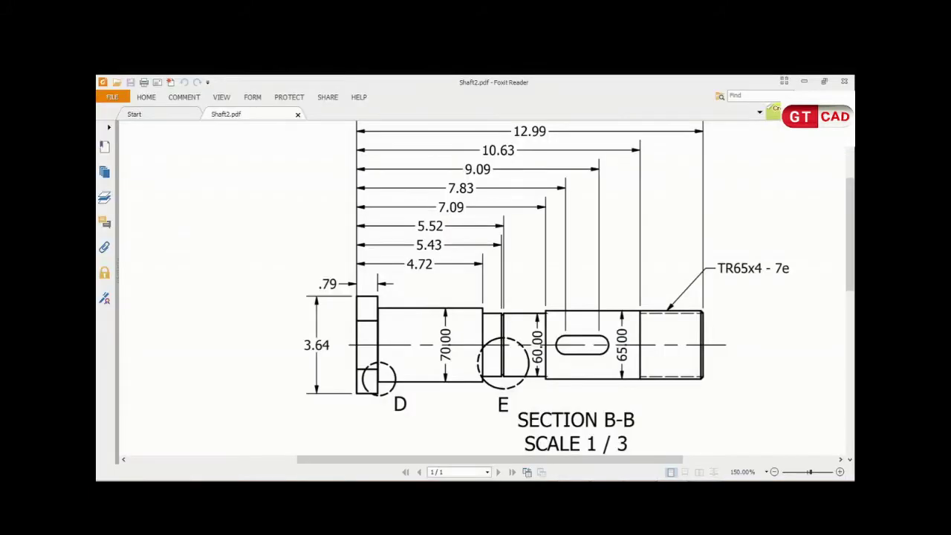
{"action": "key", "text": "alt+Tab"}
{"action": "left_click_drag", "start_coordinate": [751, 290], "coordinate": [736, 331]}
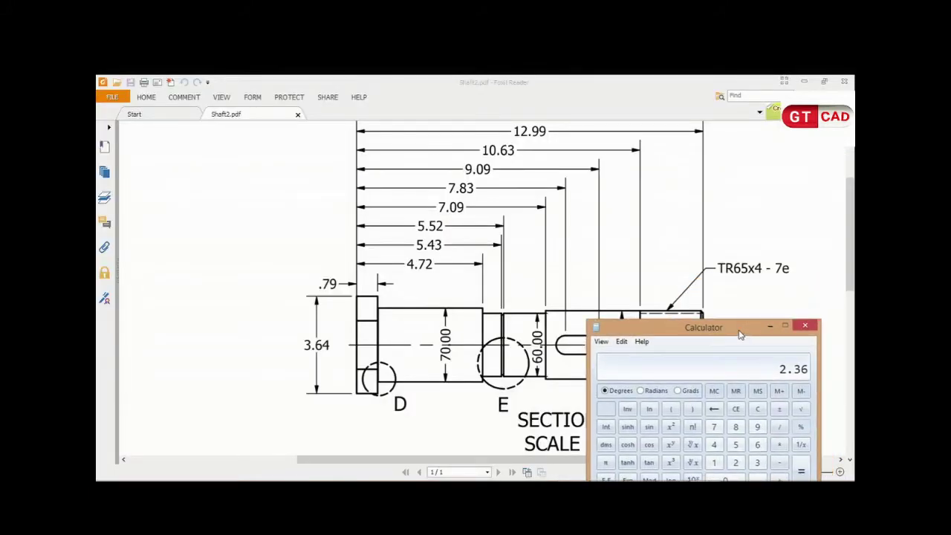
{"action": "left_click", "coordinate": [758, 409]}
{"action": "type", "text": "12"}
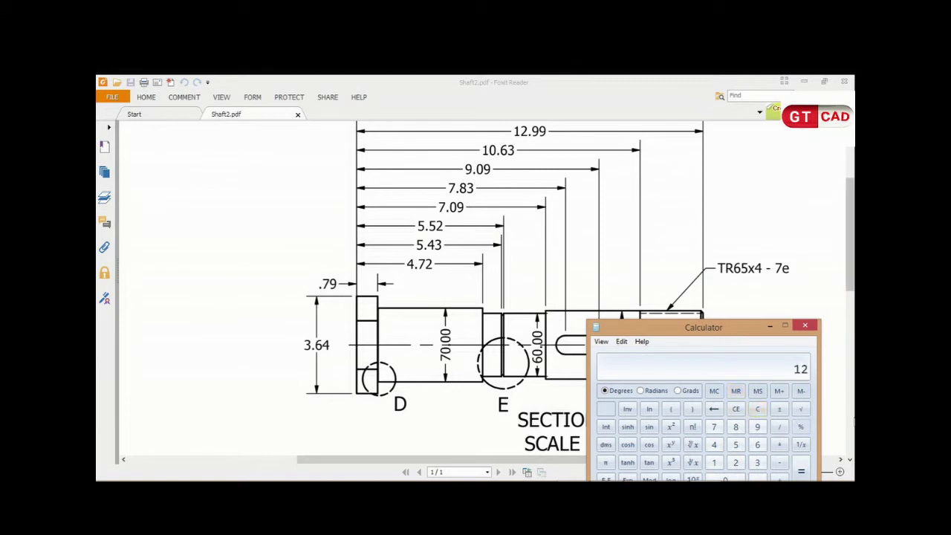
{"action": "type", "text": ".99"}
{"action": "key", "text": "minus"}
{"action": "type", "text": "10.63"}
{"action": "key", "text": "Return"}
{"action": "left_click", "coordinate": [770, 326]}
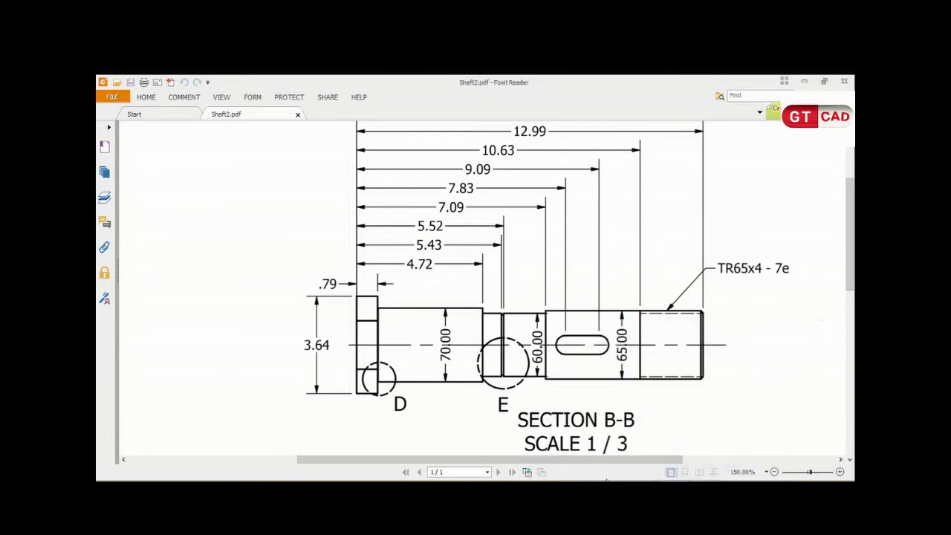
{"action": "mouse_move", "coordinate": [286, 320]}
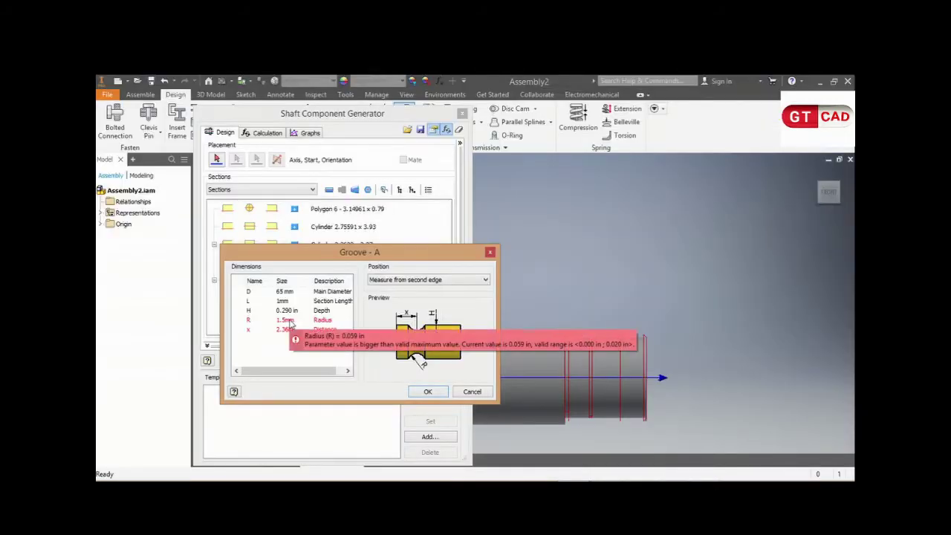
Reset the Groove - A position to measure from second edge and add it to the shaft.
{"action": "left_click", "coordinate": [290, 321]}
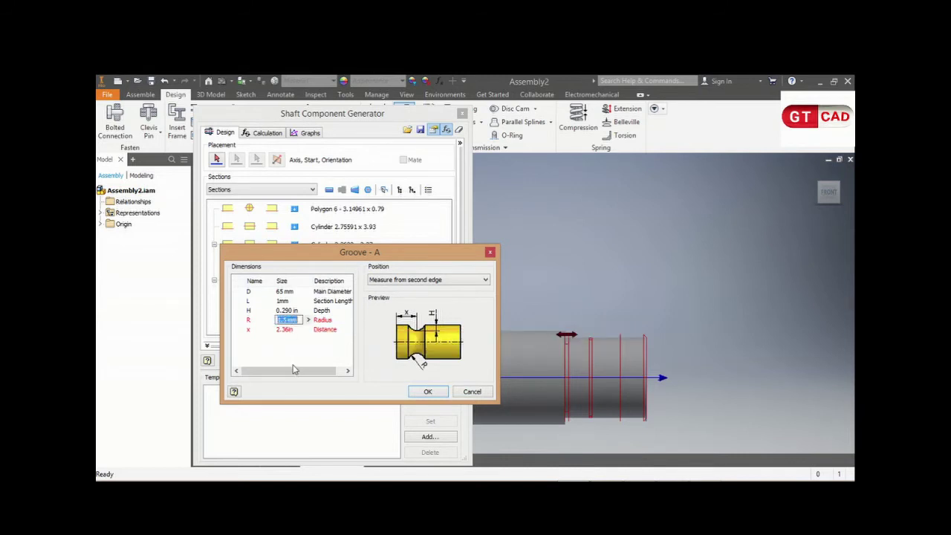
{"action": "left_click", "coordinate": [405, 281]}
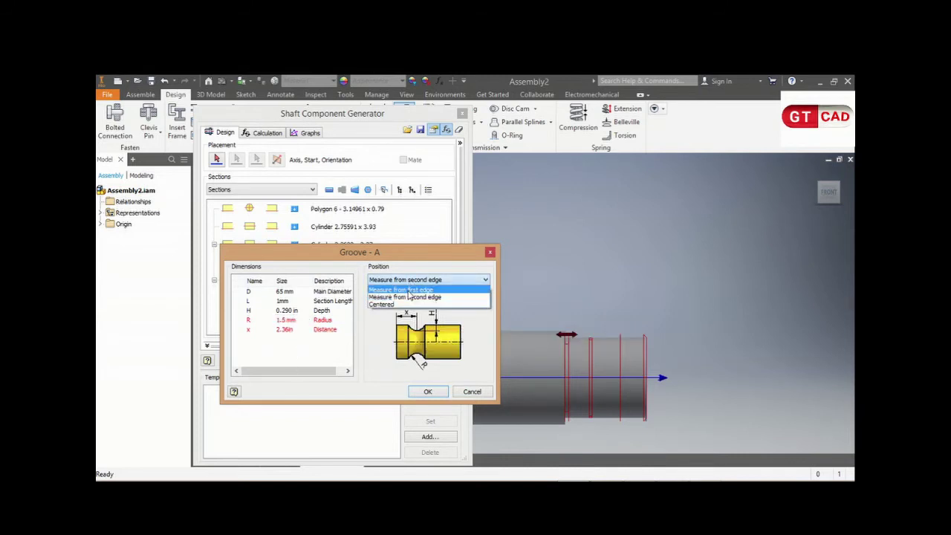
{"action": "left_click", "coordinate": [408, 290]}
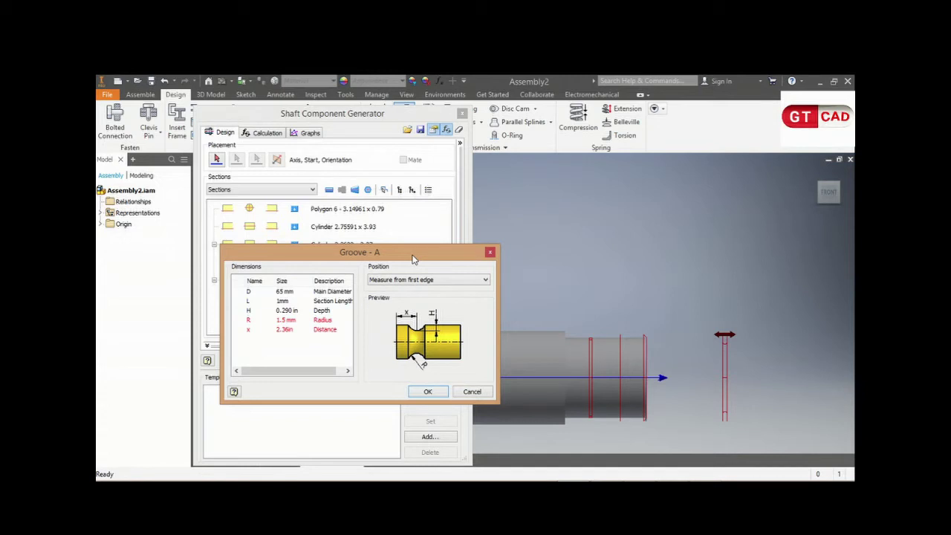
{"action": "left_click", "coordinate": [424, 280]}
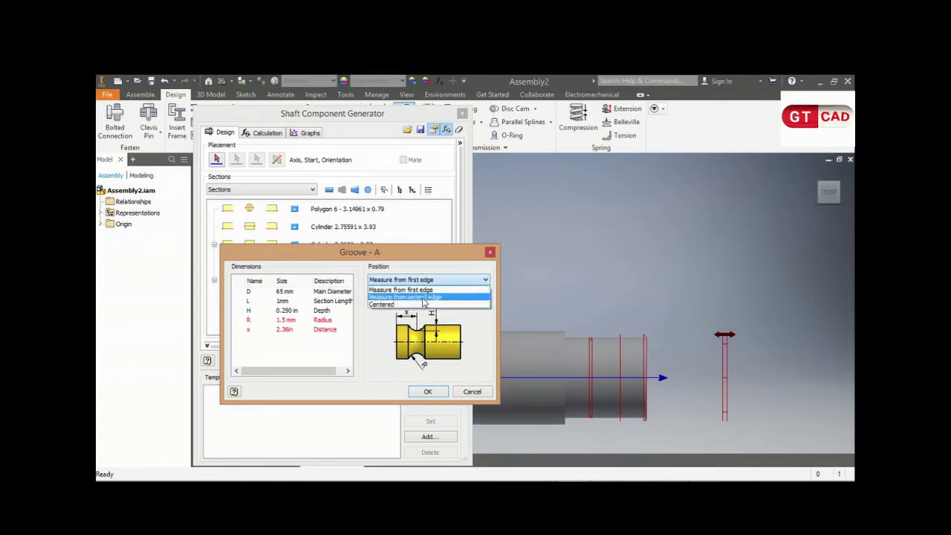
{"action": "left_click", "coordinate": [424, 299]}
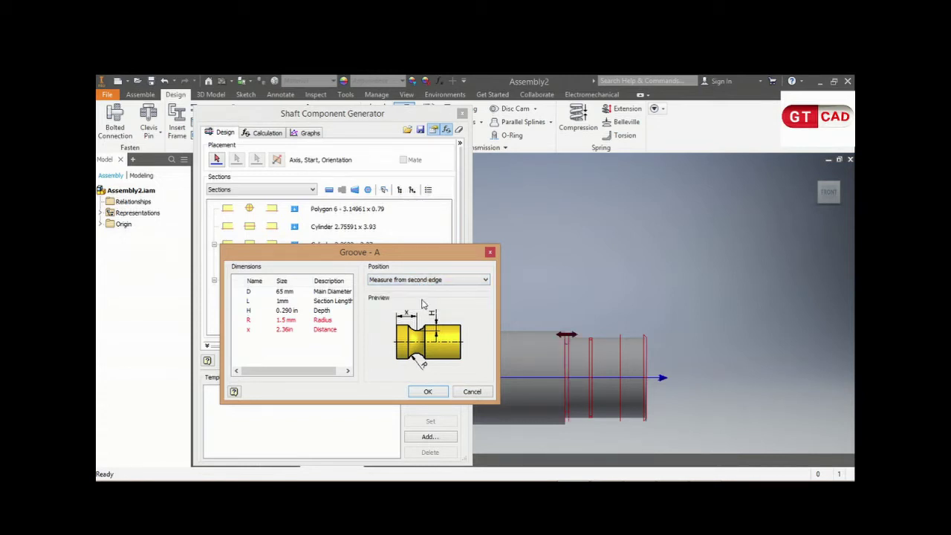
{"action": "scroll", "coordinate": [631, 353], "scroll_direction": "down", "scroll_amount": 3}
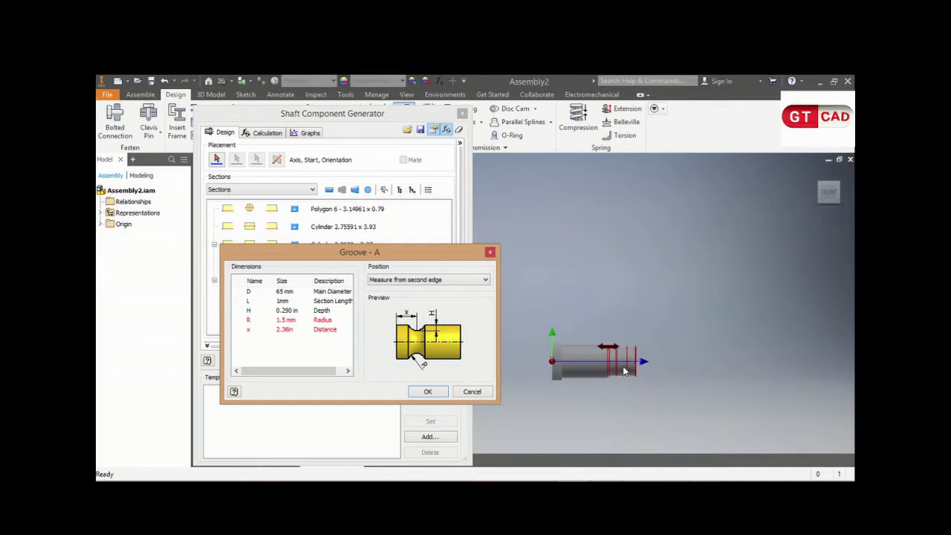
{"action": "scroll", "coordinate": [623, 368], "scroll_direction": "up", "scroll_amount": 3}
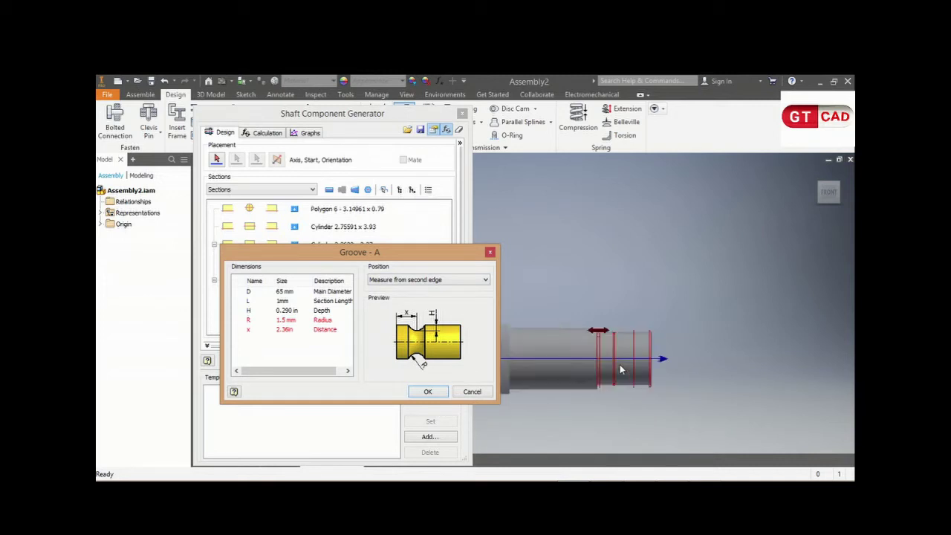
{"action": "left_click", "coordinate": [425, 391]}
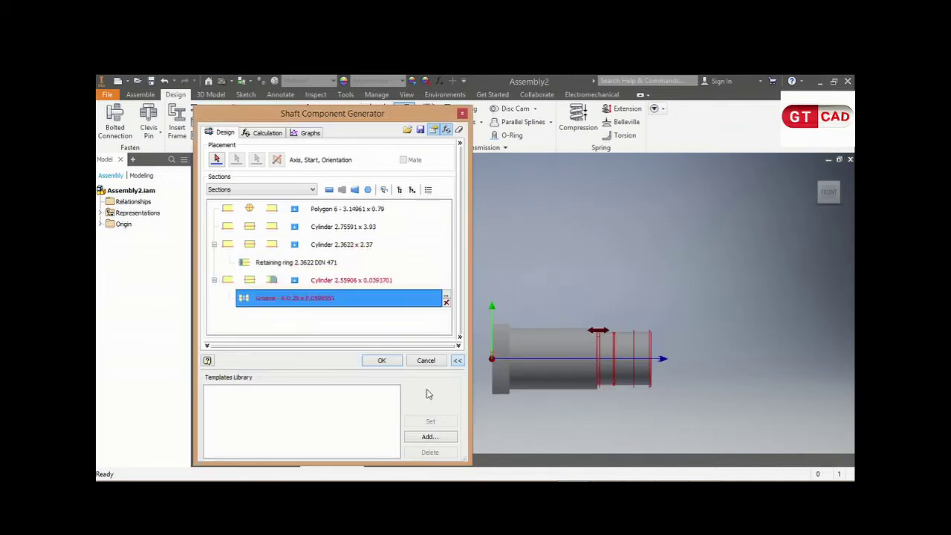
Open the 65 mm cylinder's dimensions and compute 12.99 − 7.09 = 5.9 in Calculator.
{"action": "double_click", "coordinate": [329, 283]}
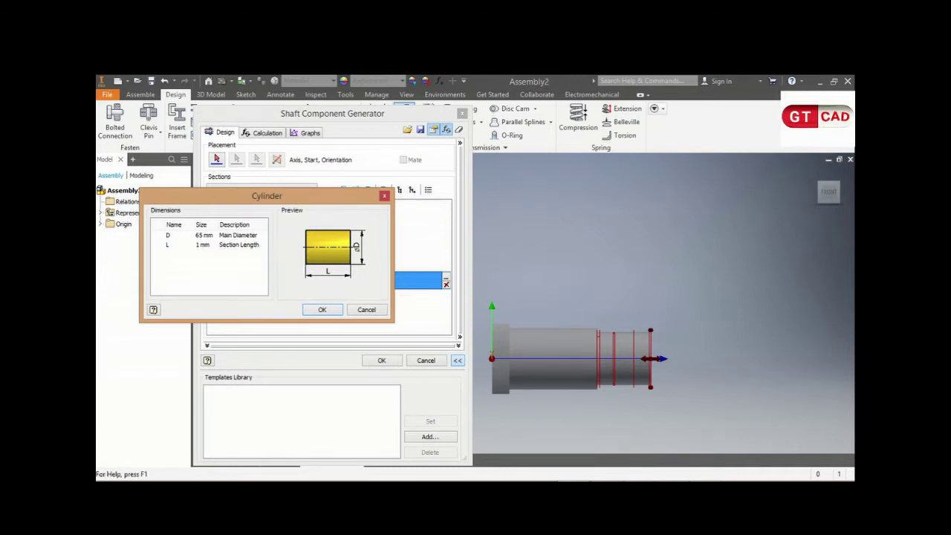
{"action": "left_click", "coordinate": [674, 438]}
{"action": "scroll", "coordinate": [664, 429], "scroll_direction": "up", "scroll_amount": 1}
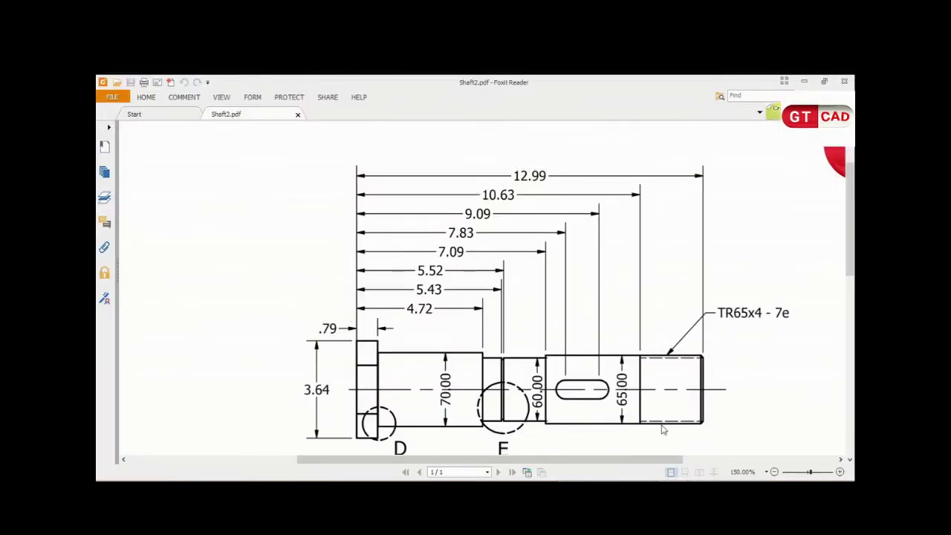
{"action": "left_click", "coordinate": [690, 494]}
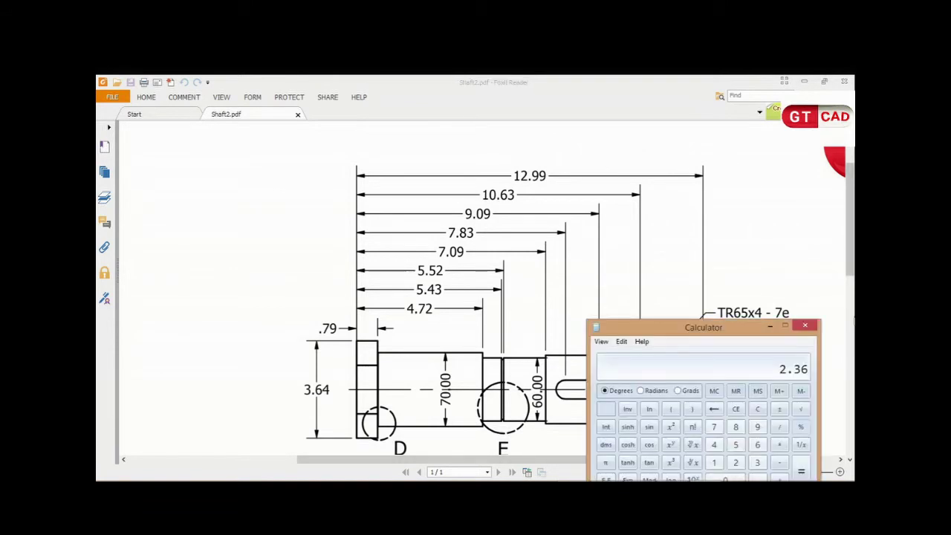
{"action": "left_click", "coordinate": [758, 409]}
{"action": "type", "text": "12.99"}
{"action": "key", "text": "minus"}
{"action": "type", "text": "7."}
{"action": "type", "text": "09"}
{"action": "key", "text": "Return"}
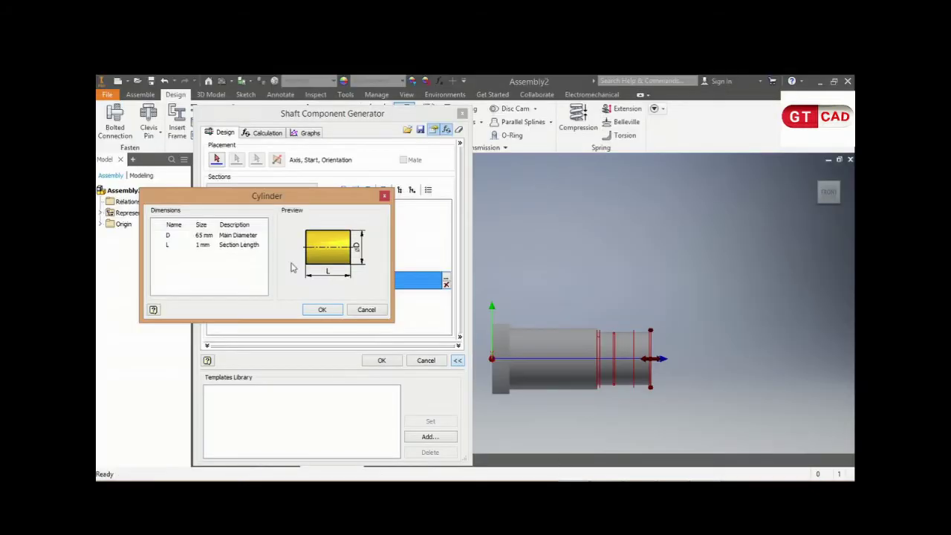
Set the cylinder length L back to 5.9 in and confirm.
{"action": "left_click", "coordinate": [205, 244]}
{"action": "type", "text": "5"}
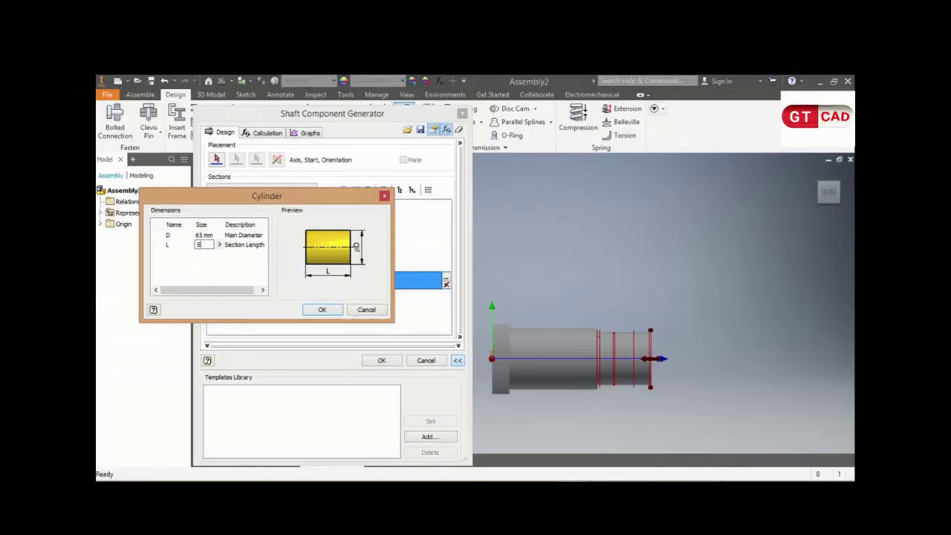
{"action": "type", "text": ".9in"}
{"action": "key", "text": "Return"}
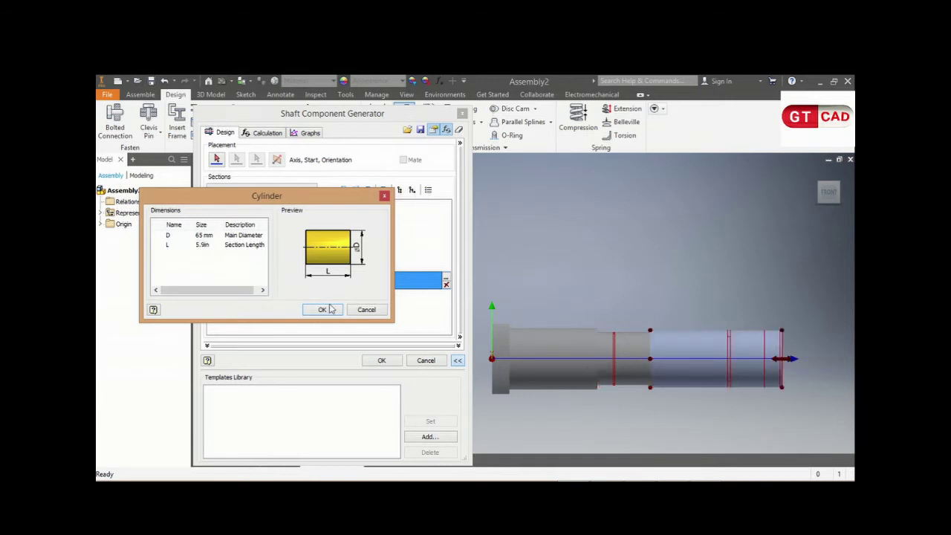
{"action": "left_click", "coordinate": [321, 309]}
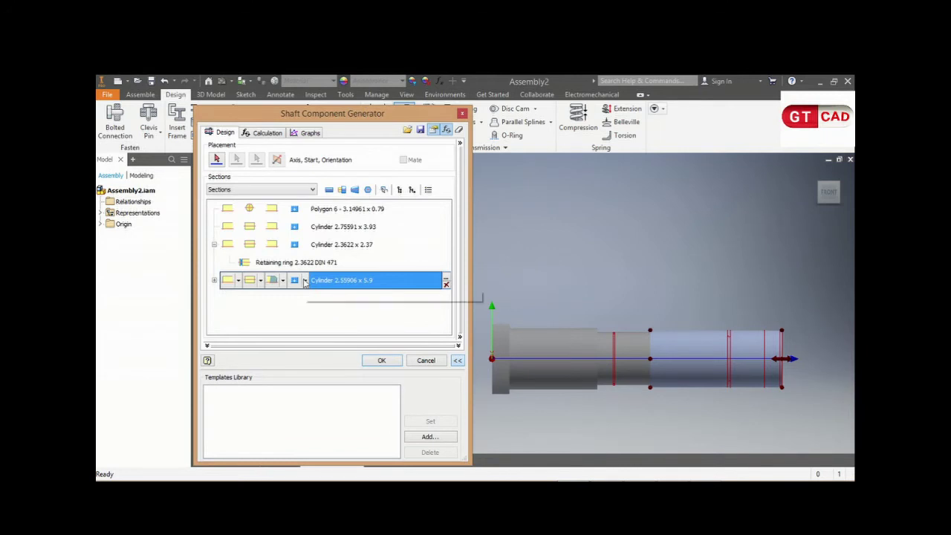
Expand the 5.9 in cylinder row, recheck the keyway slot in the PDF drawing, then list its addable features.
{"action": "left_click", "coordinate": [304, 283]}
{"action": "left_click", "coordinate": [316, 295]}
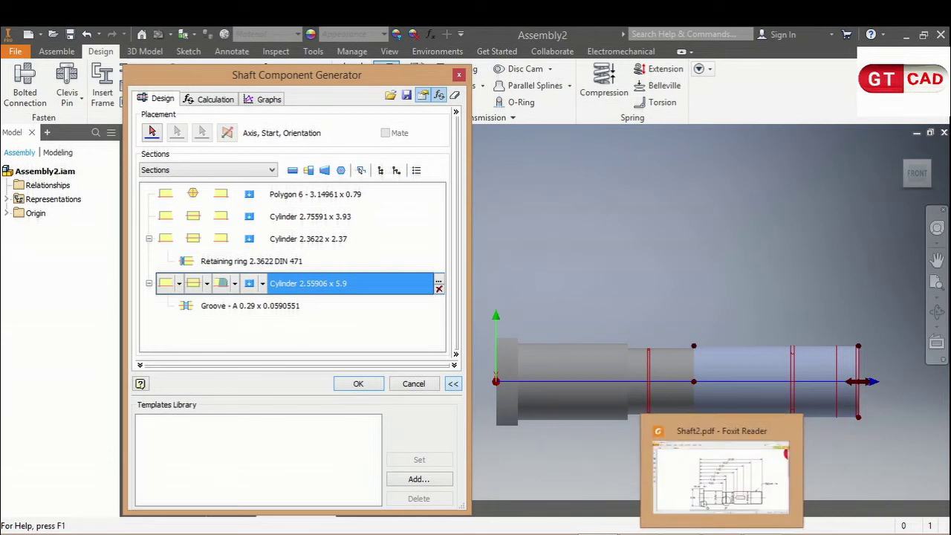
{"action": "left_click", "coordinate": [721, 475]}
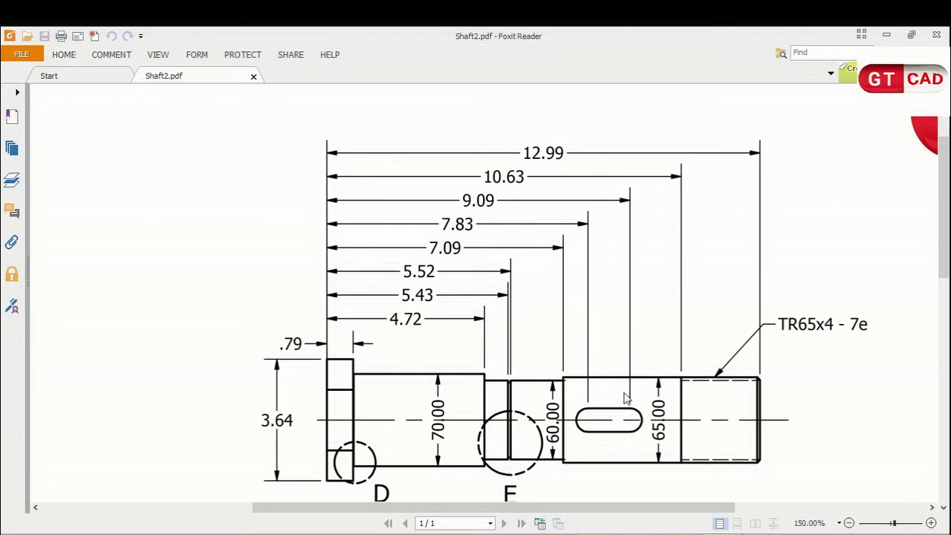
{"action": "left_click", "coordinate": [703, 526]}
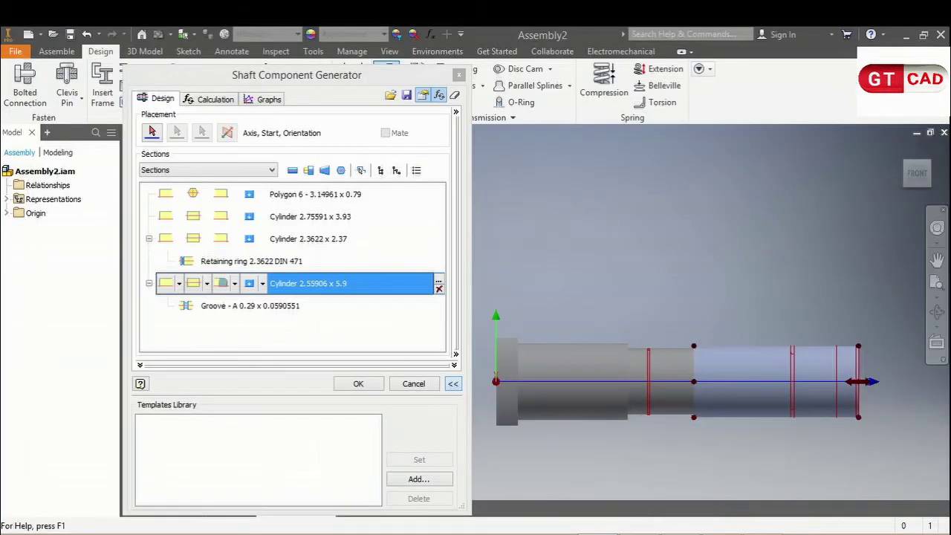
{"action": "left_click", "coordinate": [263, 284]}
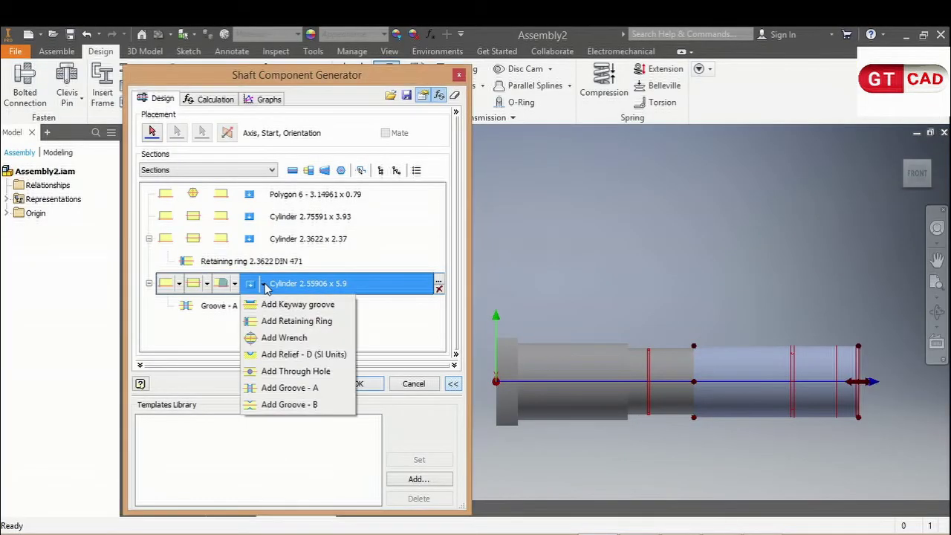
Add a keyway to the 65 mm cylinder and set its key type to DIN 6885-3 A.
{"action": "left_click", "coordinate": [327, 308]}
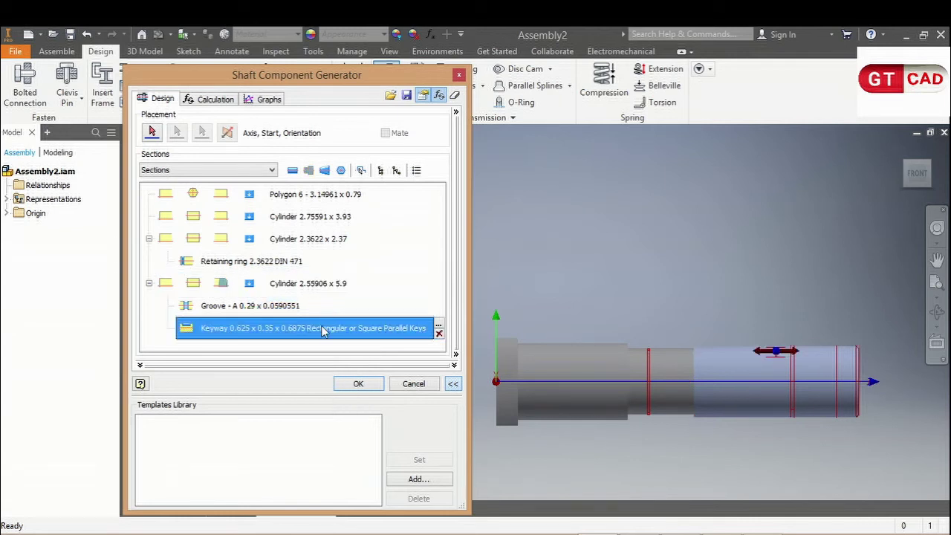
{"action": "double_click", "coordinate": [322, 328]}
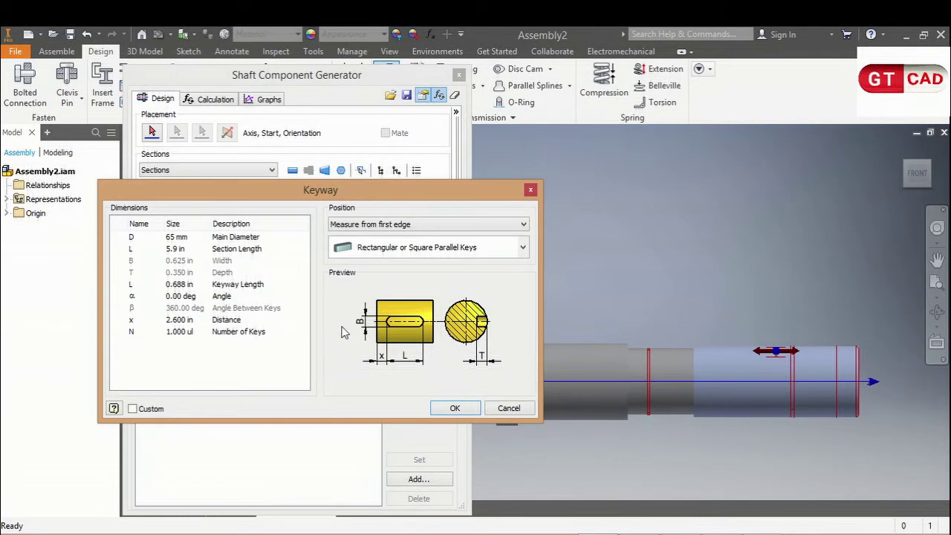
{"action": "left_click", "coordinate": [454, 250]}
{"action": "left_click", "coordinate": [471, 257]}
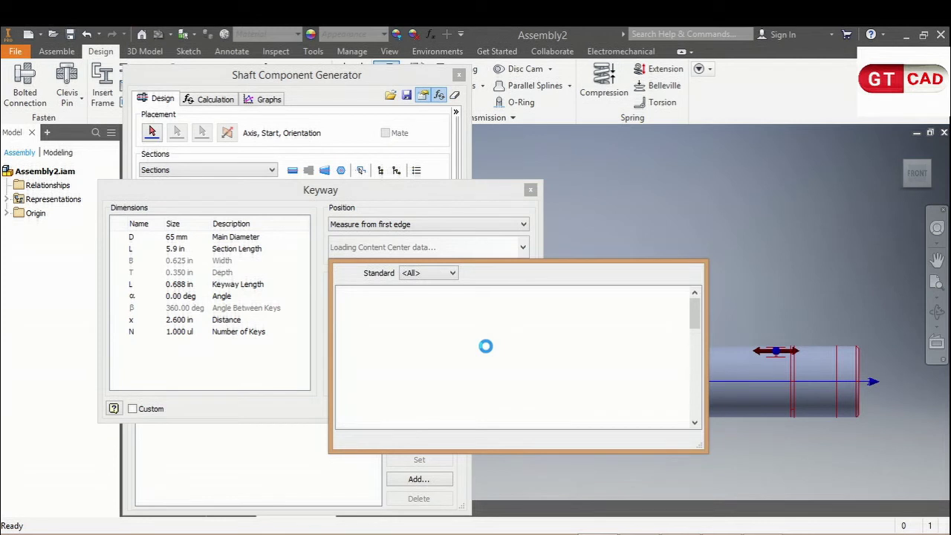
{"action": "scroll", "coordinate": [487, 347], "scroll_direction": "down", "scroll_amount": 5}
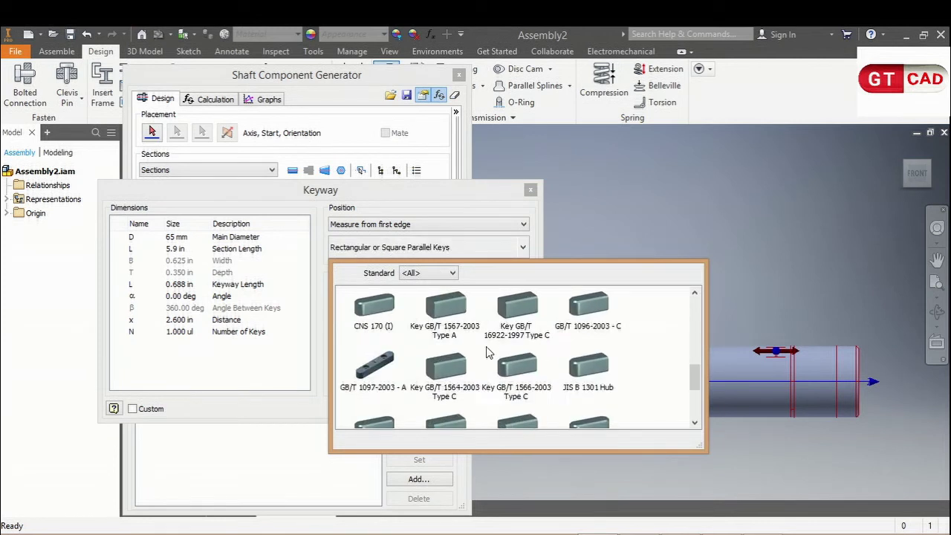
{"action": "scroll", "coordinate": [490, 349], "scroll_direction": "down", "scroll_amount": 3}
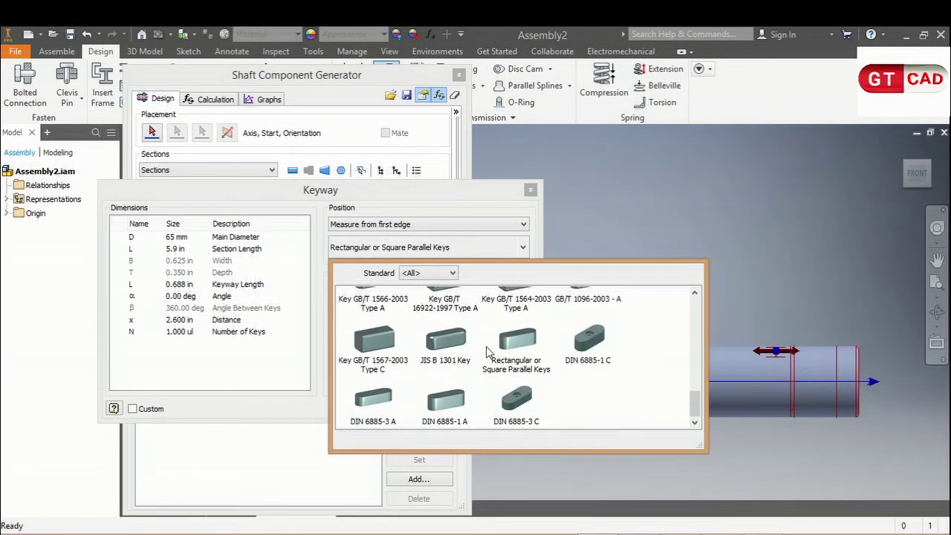
{"action": "left_click", "coordinate": [533, 411]}
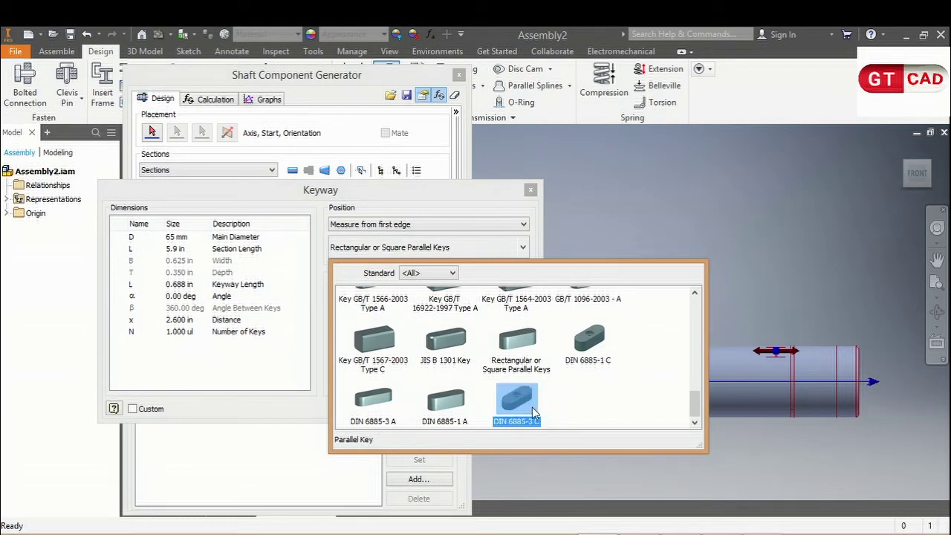
{"action": "left_click", "coordinate": [551, 414]}
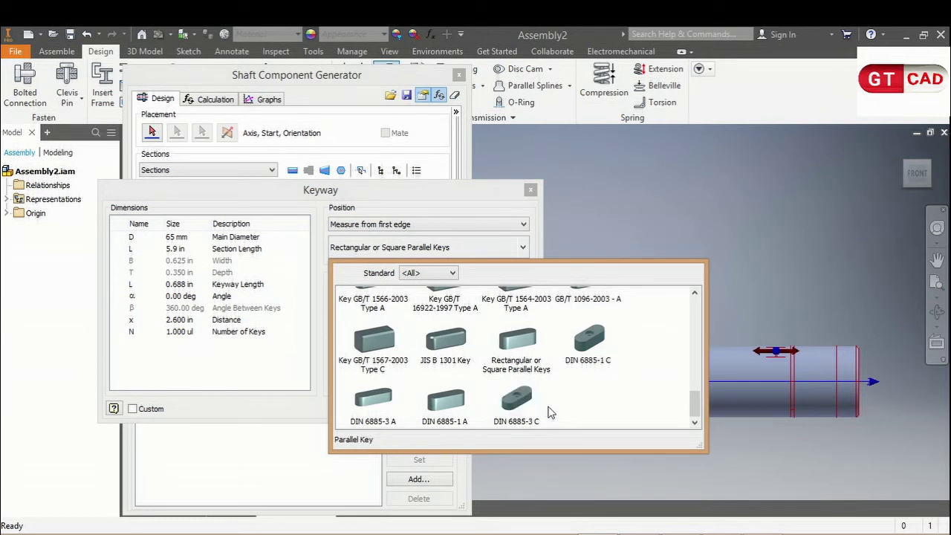
{"action": "double_click", "coordinate": [373, 402]}
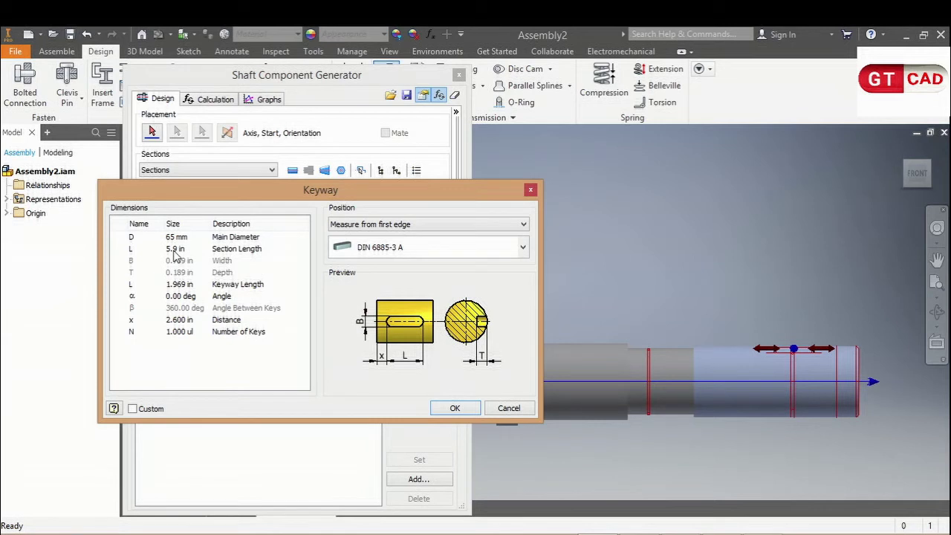
Enter 5 for the section length and change the edge the keyway distance is measured from.
{"action": "left_click", "coordinate": [174, 250]}
{"action": "type", "text": "50mm"}
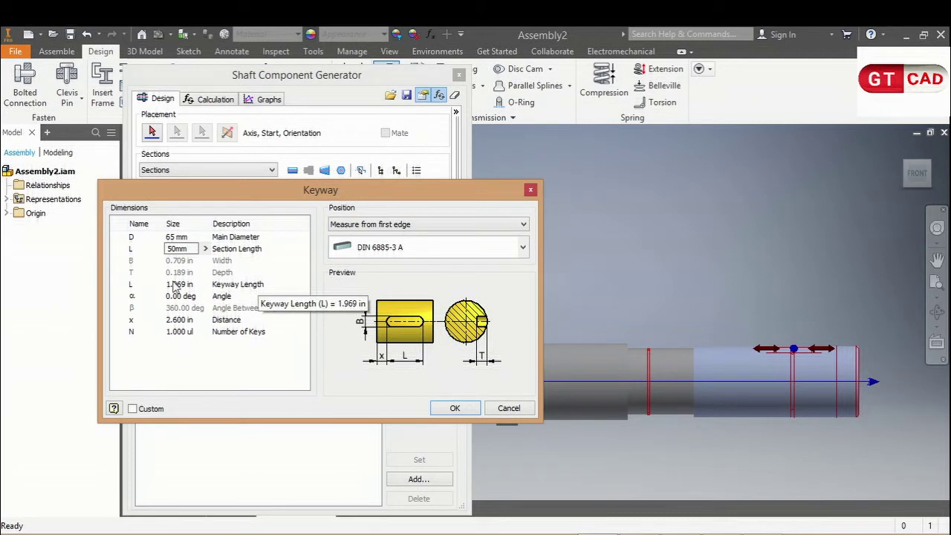
{"action": "left_click", "coordinate": [169, 321]}
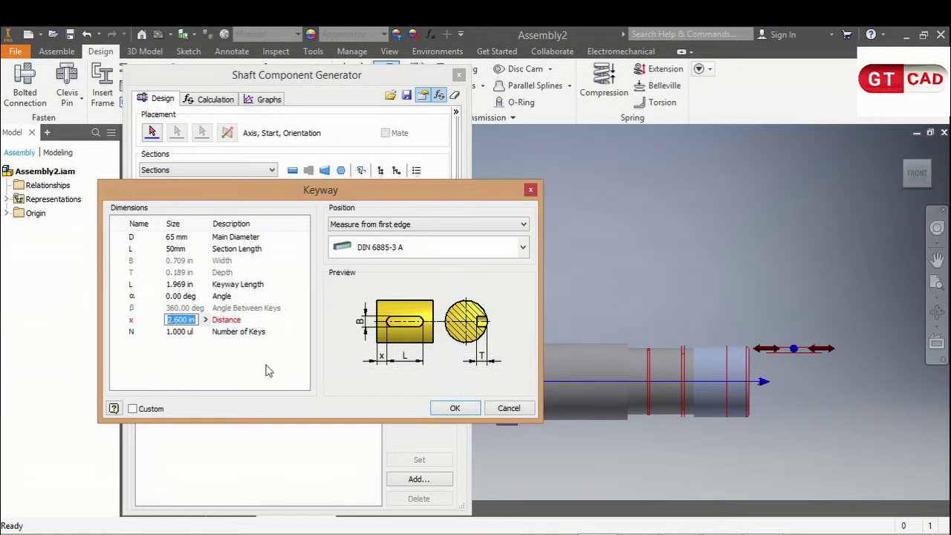
{"action": "left_click", "coordinate": [378, 224]}
{"action": "left_click", "coordinate": [379, 245]}
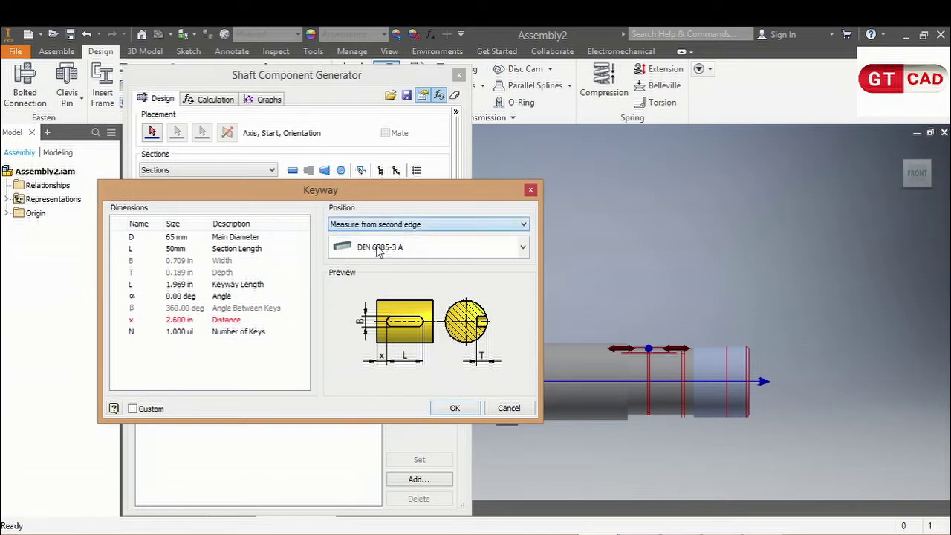
Try keyway distances of 1 and 1.5 in, settle on 1 in, and confirm the keyway.
{"action": "left_click", "coordinate": [170, 321]}
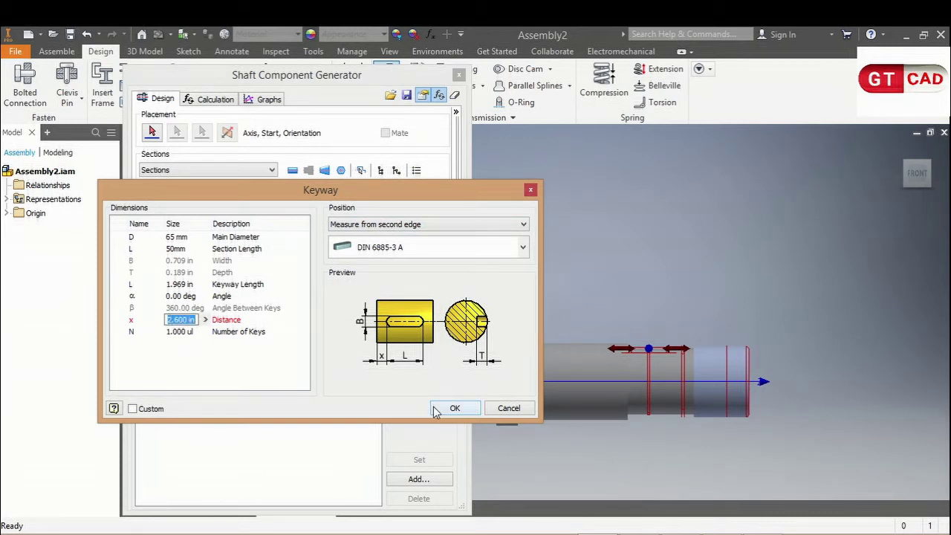
{"action": "type", "text": "1.5"}
{"action": "left_click", "coordinate": [709, 295]}
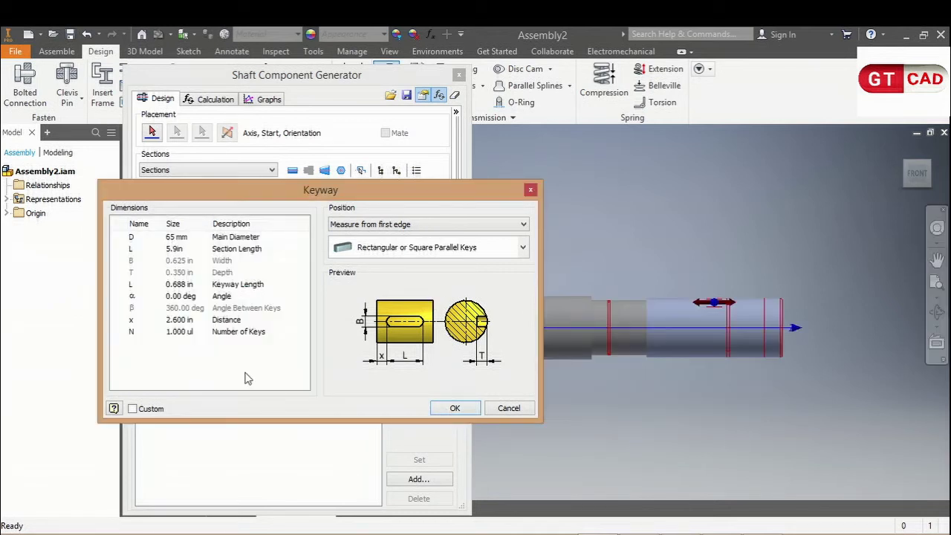
{"action": "left_click", "coordinate": [173, 319]}
{"action": "type", "text": "1.5in"}
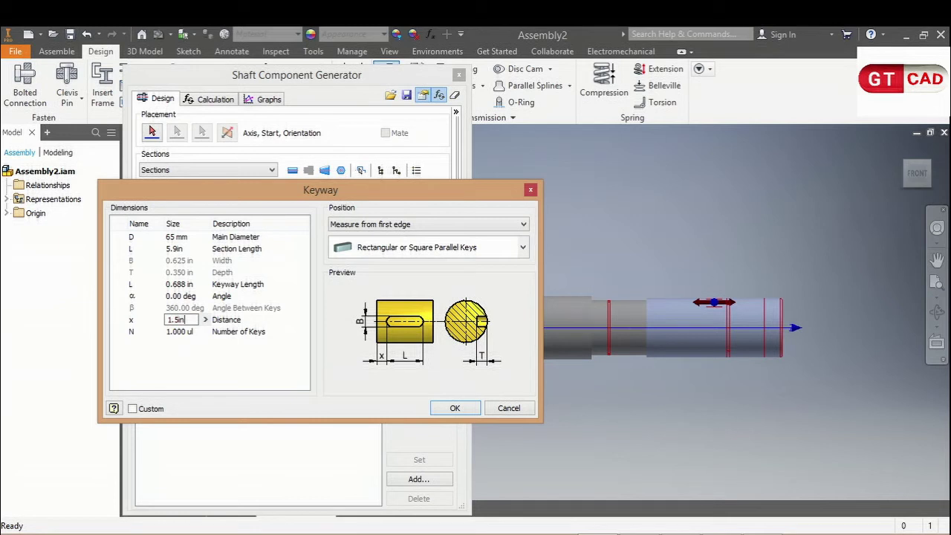
{"action": "left_click", "coordinate": [675, 459]}
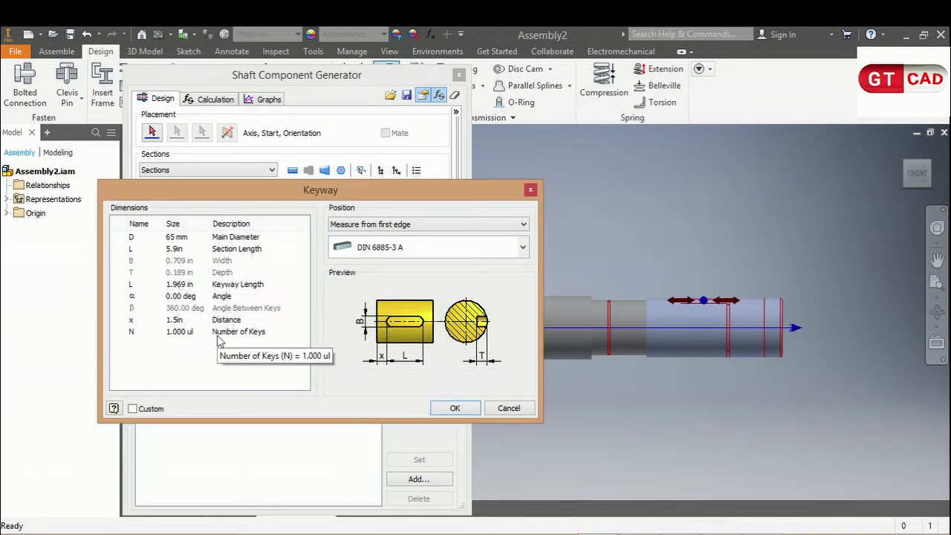
{"action": "double_click", "coordinate": [178, 319]}
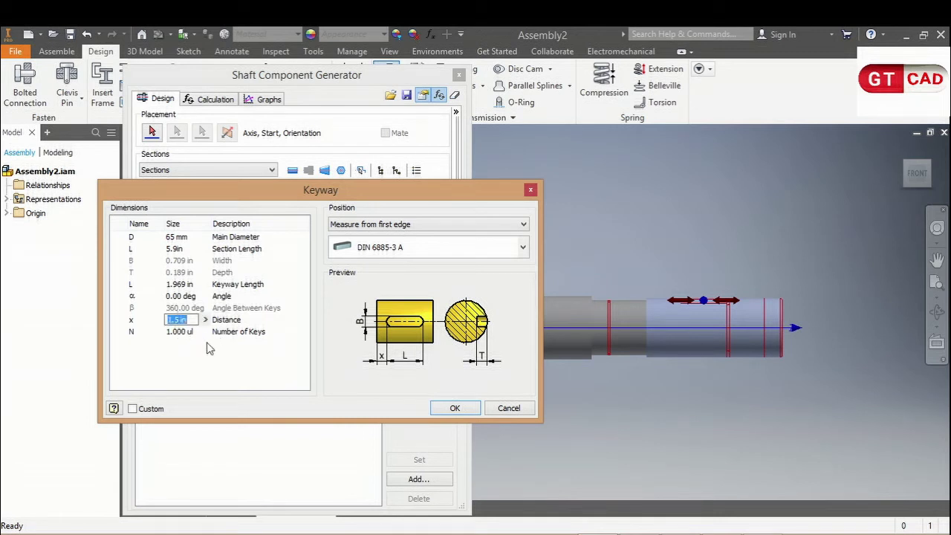
{"action": "type", "text": "1"}
{"action": "left_click", "coordinate": [653, 452]}
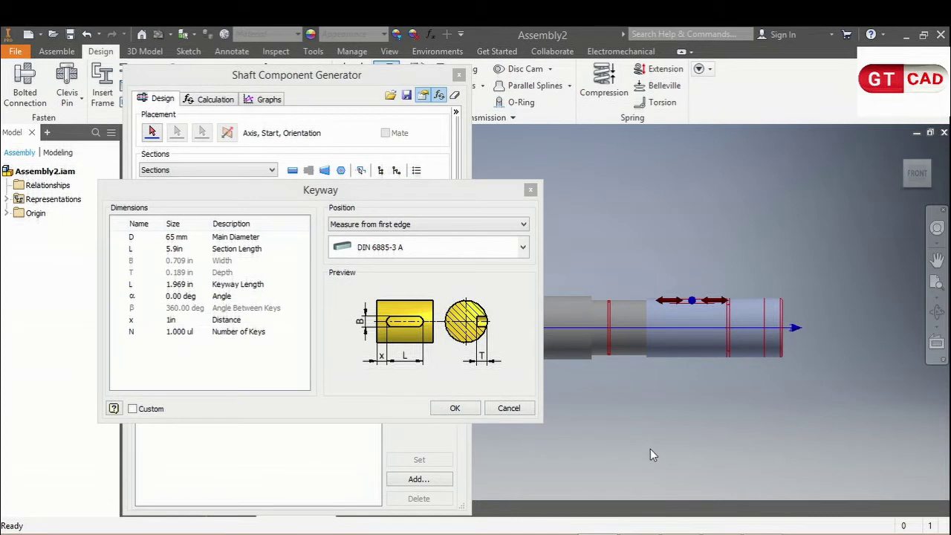
{"action": "left_click", "coordinate": [460, 411]}
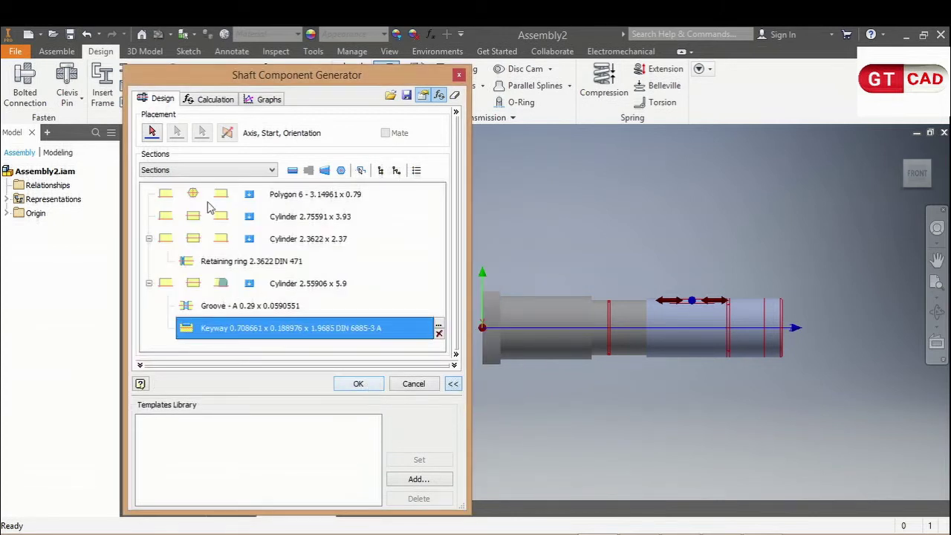
Generate the shaft, accept the proposed file names, and place it in Assembly2 as Shaft:1.
{"action": "left_click", "coordinate": [379, 387]}
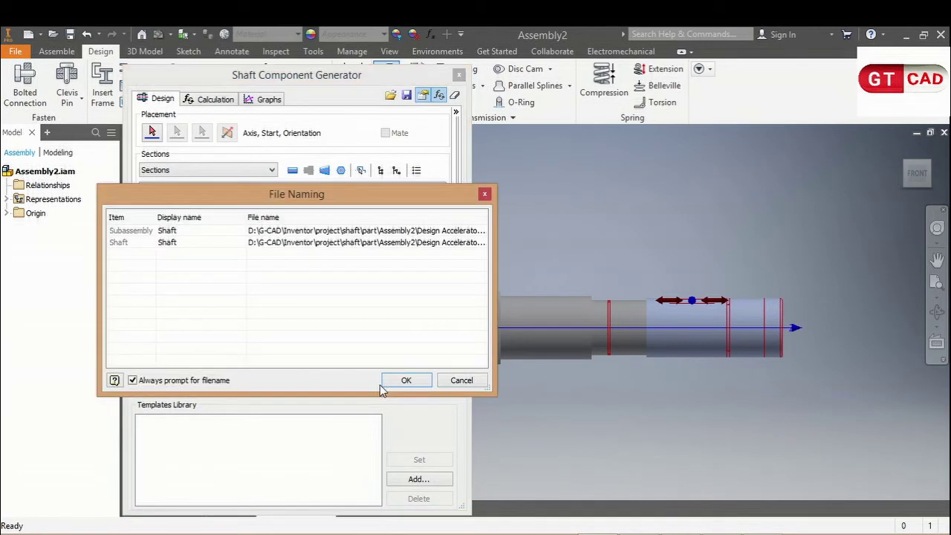
{"action": "left_click", "coordinate": [397, 380]}
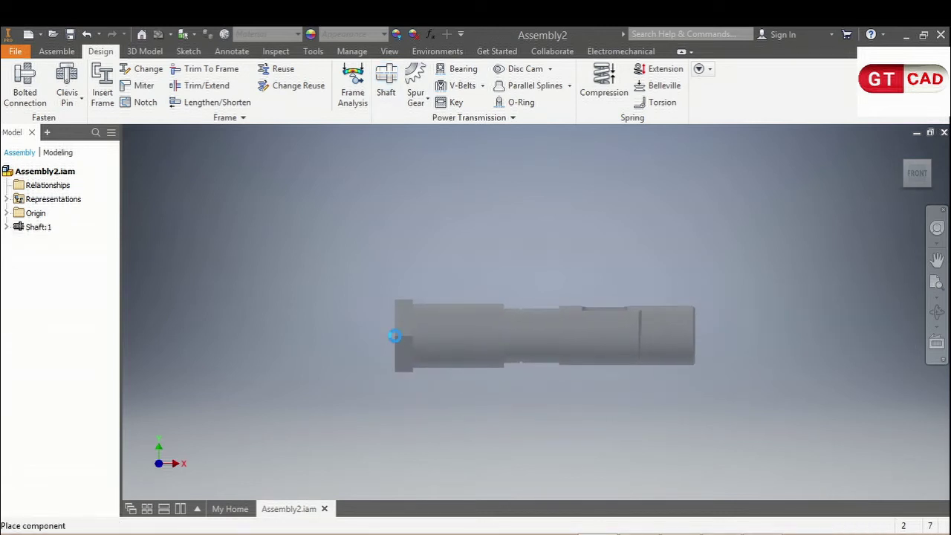
{"action": "left_click", "coordinate": [394, 336]}
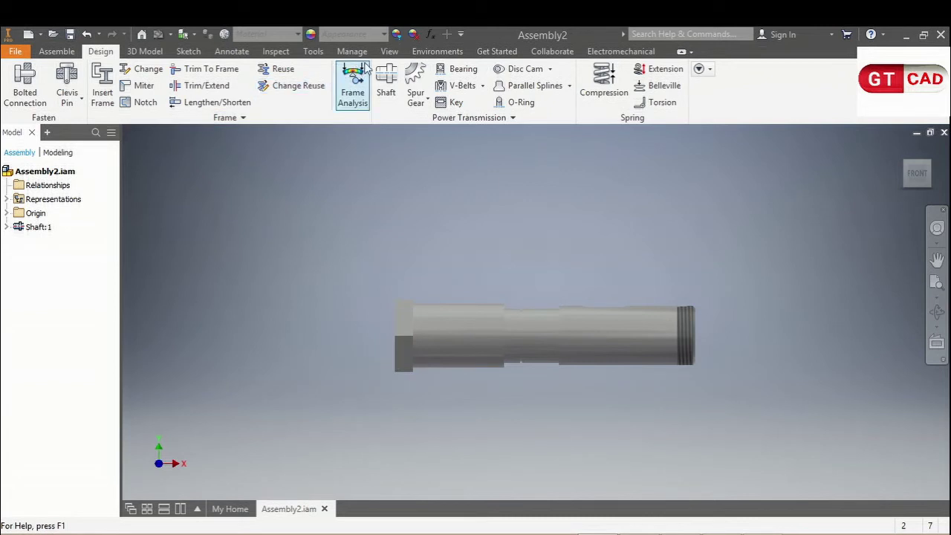
{"action": "left_click", "coordinate": [389, 52]}
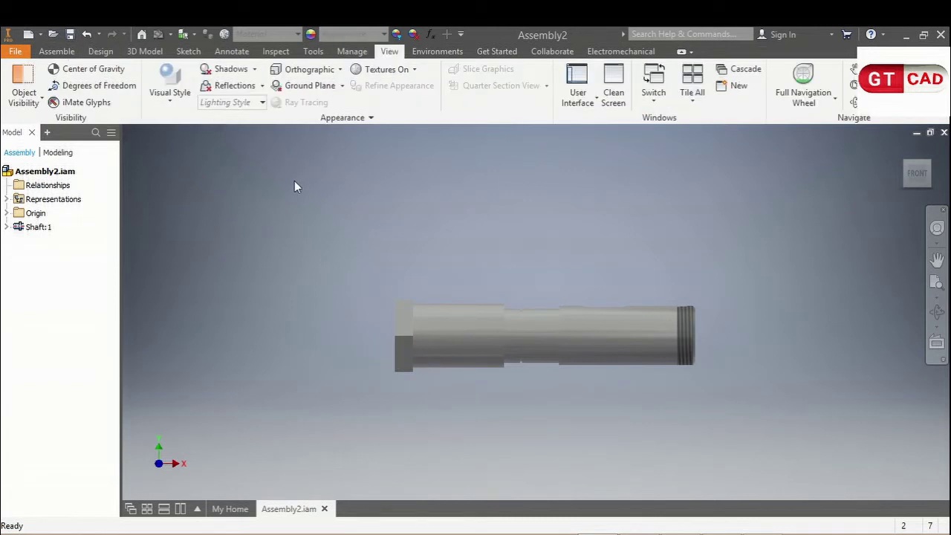
Switch the visual style to Shaded with Edges and orbit to view the shaft.
{"action": "left_click", "coordinate": [179, 109]}
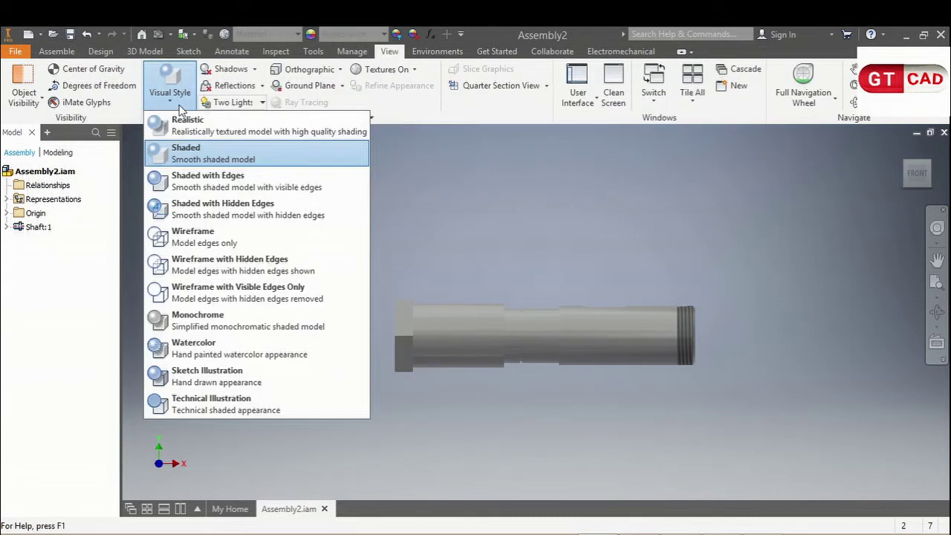
{"action": "left_click", "coordinate": [218, 193]}
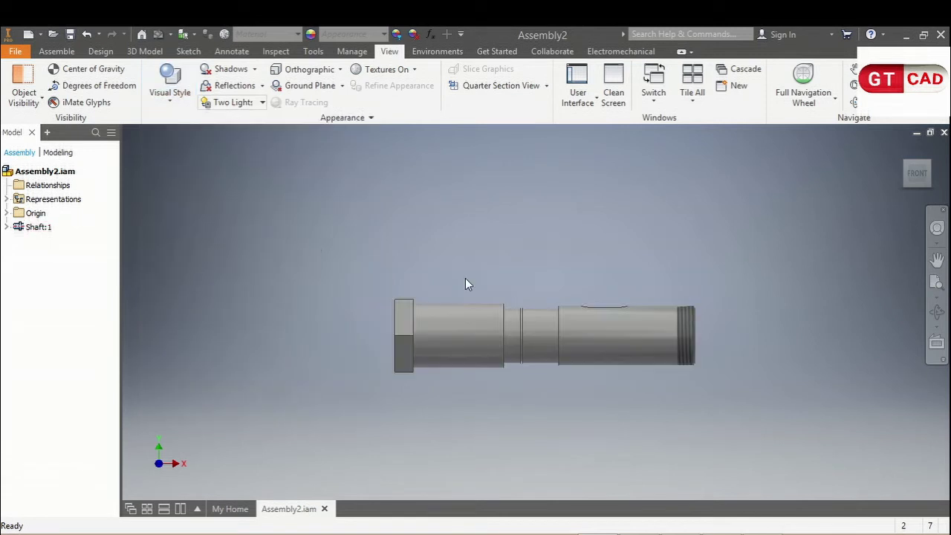
{"action": "mouse_move", "coordinate": [491, 274]}
{"action": "middle_mouse_down", "text": "shift"}
{"action": "mouse_move", "coordinate": [451, 276]}
{"action": "mouse_move", "coordinate": [425, 305]}
{"action": "mouse_move", "coordinate": [456, 306]}
{"action": "mouse_move", "coordinate": [422, 319]}
{"action": "mouse_move", "coordinate": [467, 313]}
{"action": "middle_mouse_up", "text": "shift"}
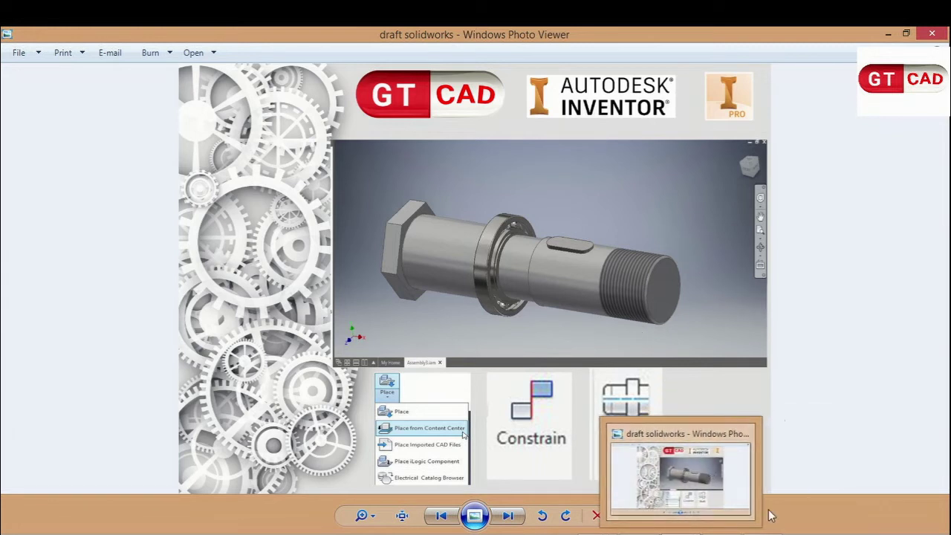
Compute the 2.36 thread length (12.99 − 10.63) in Calculator beside the drawing, then return to Inventor.
{"action": "left_click", "coordinate": [698, 468]}
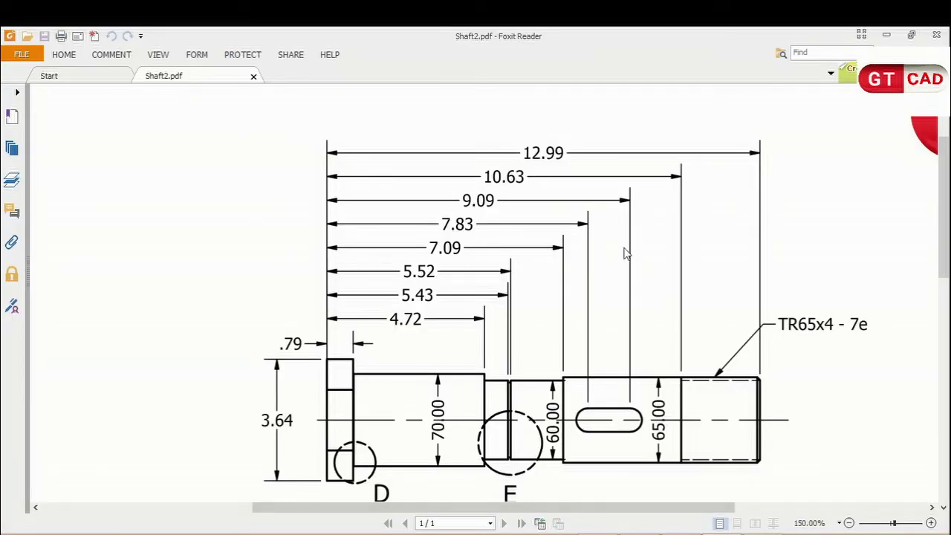
{"action": "left_click", "coordinate": [826, 487]}
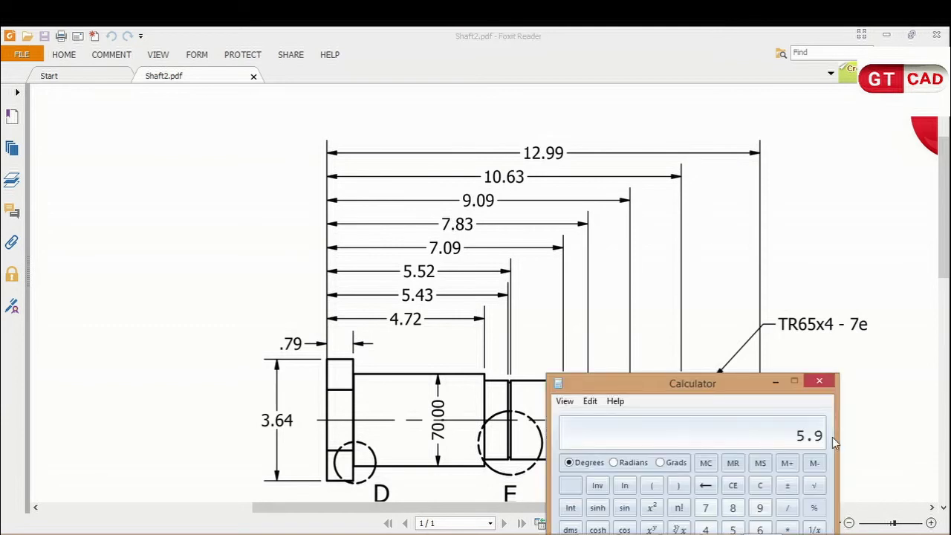
{"action": "left_click", "coordinate": [760, 485]}
{"action": "type", "text": ".99-"}
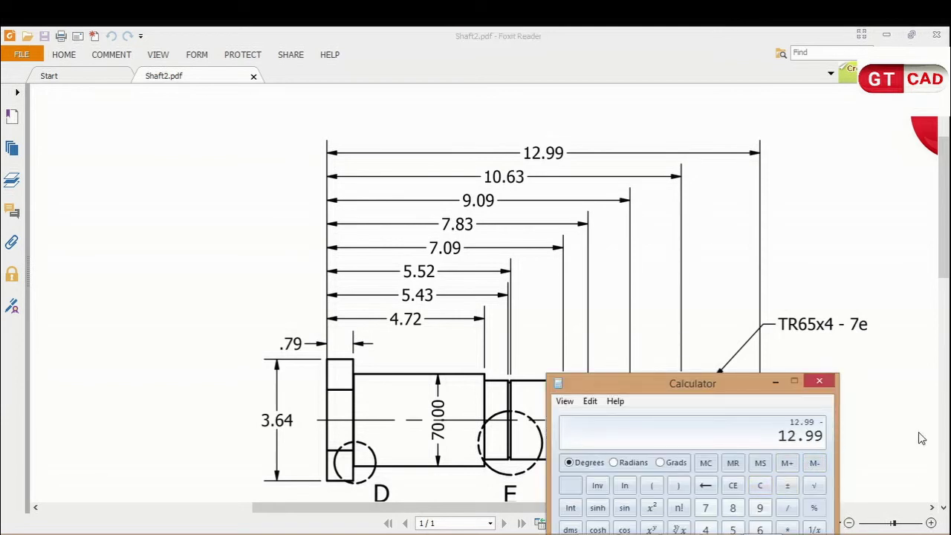
{"action": "type", "text": "10.6"}
{"action": "key", "text": "Return"}
{"action": "left_click", "coordinate": [721, 476]}
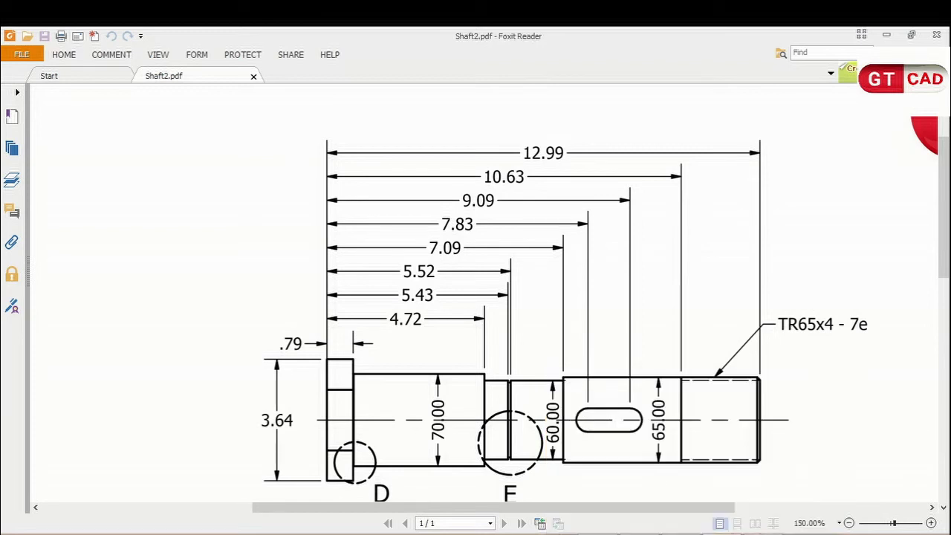
{"action": "key", "text": "alt+Tab"}
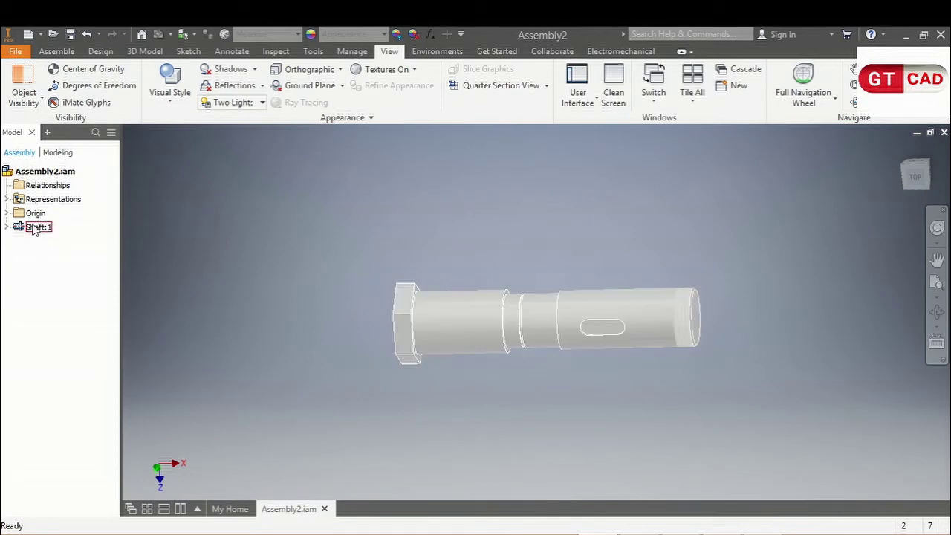
Reopen Shaft:1 in the generator and set the last cylinder's thread length to 2.36 in.
{"action": "right_click", "coordinate": [34, 227]}
{"action": "left_click", "coordinate": [70, 71]}
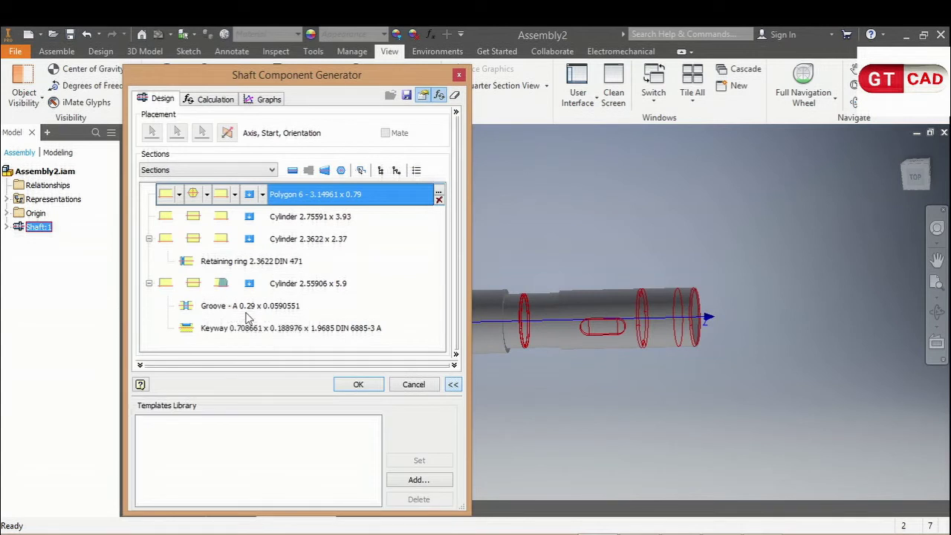
{"action": "left_click", "coordinate": [230, 285]}
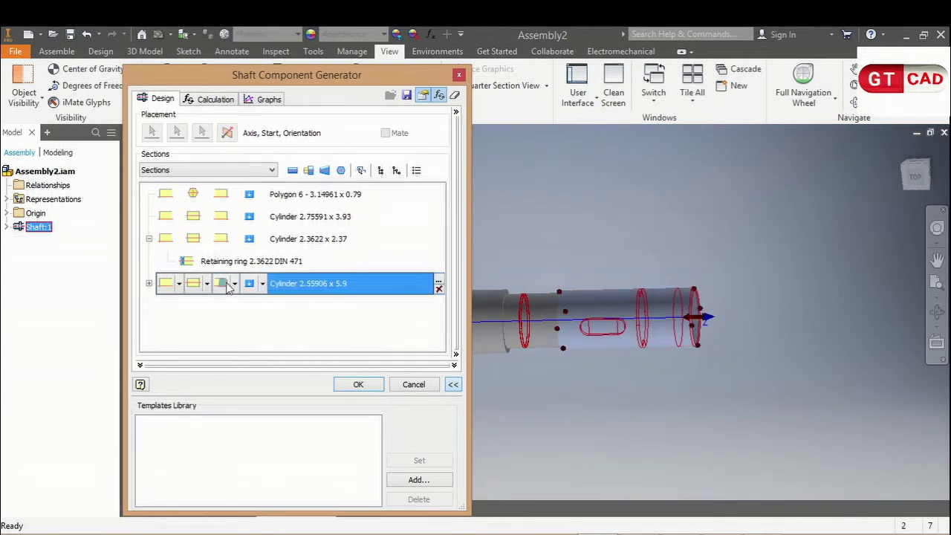
{"action": "left_click", "coordinate": [226, 284]}
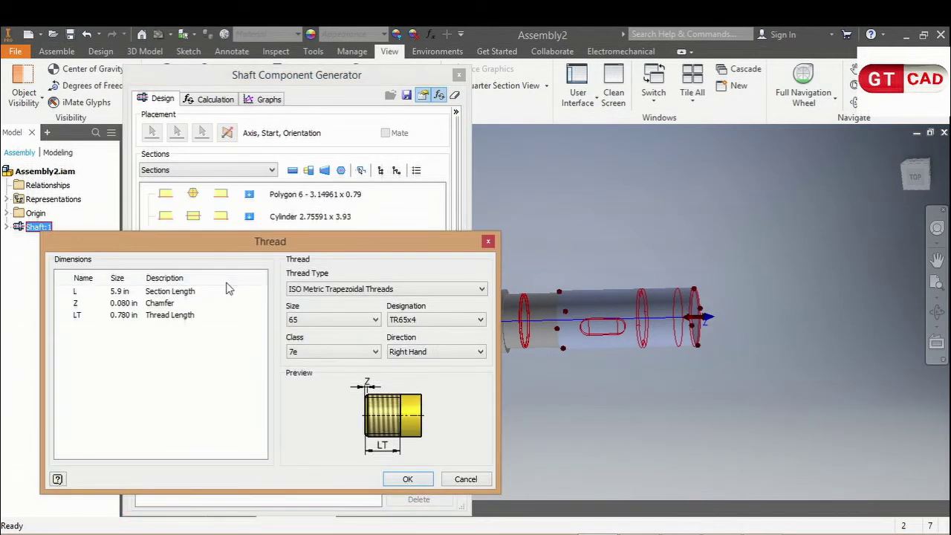
{"action": "left_click", "coordinate": [123, 315]}
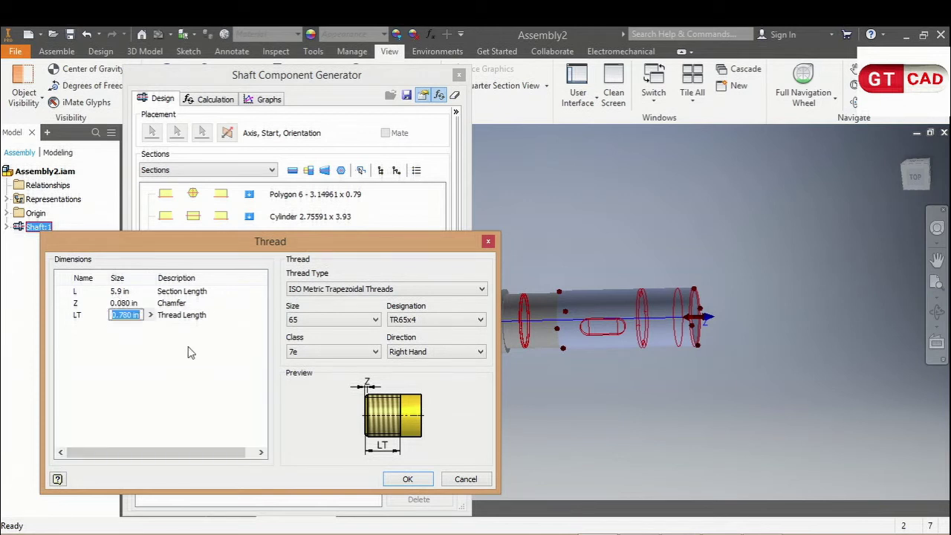
{"action": "type", "text": "2.36"}
{"action": "left_click", "coordinate": [190, 353]}
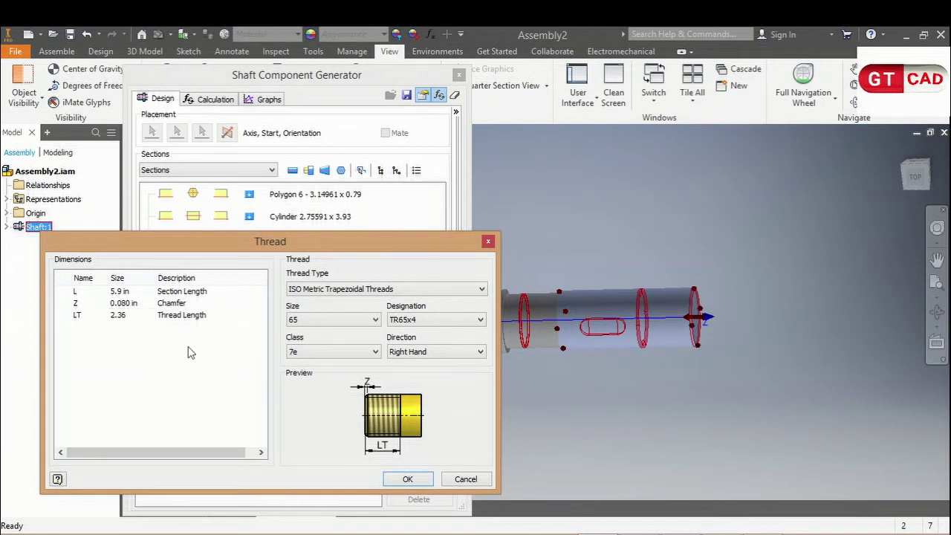
Orbit the shaft preview, confirm the TR65x4 thread, and regenerate the shaft in the assembly.
{"action": "scroll", "coordinate": [518, 346], "scroll_direction": "up", "scroll_amount": 2}
{"action": "key", "text": "F2"}
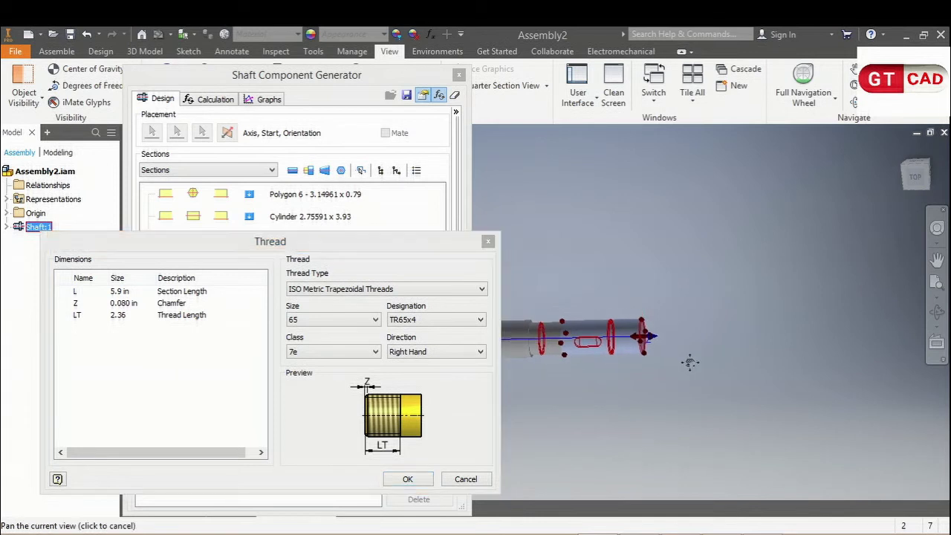
{"action": "key", "text": "Escape"}
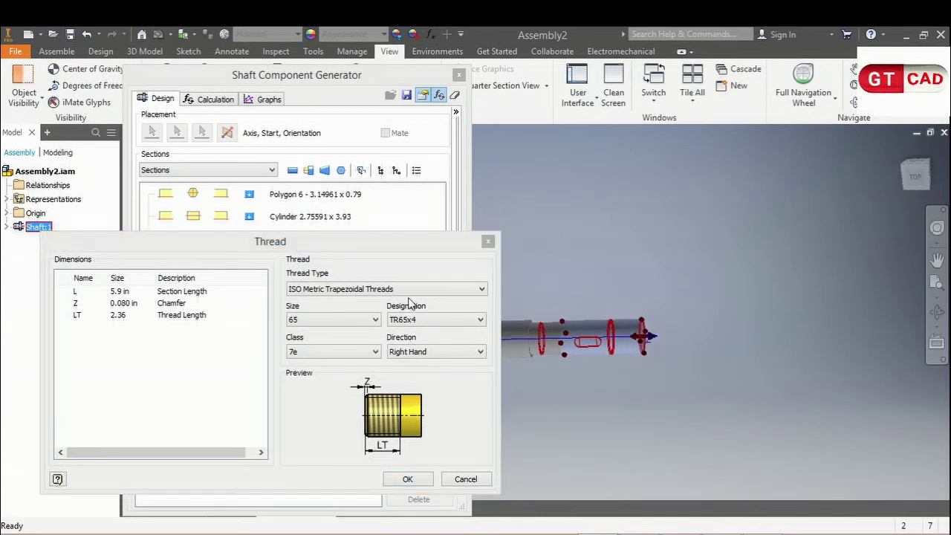
{"action": "mouse_move", "coordinate": [563, 357]}
{"action": "middle_mouse_down", "text": "shift"}
{"action": "mouse_move", "coordinate": [603, 379]}
{"action": "mouse_move", "coordinate": [590, 403]}
{"action": "mouse_move", "coordinate": [601, 409]}
{"action": "middle_mouse_up", "text": "shift"}
{"action": "left_click", "coordinate": [407, 480]}
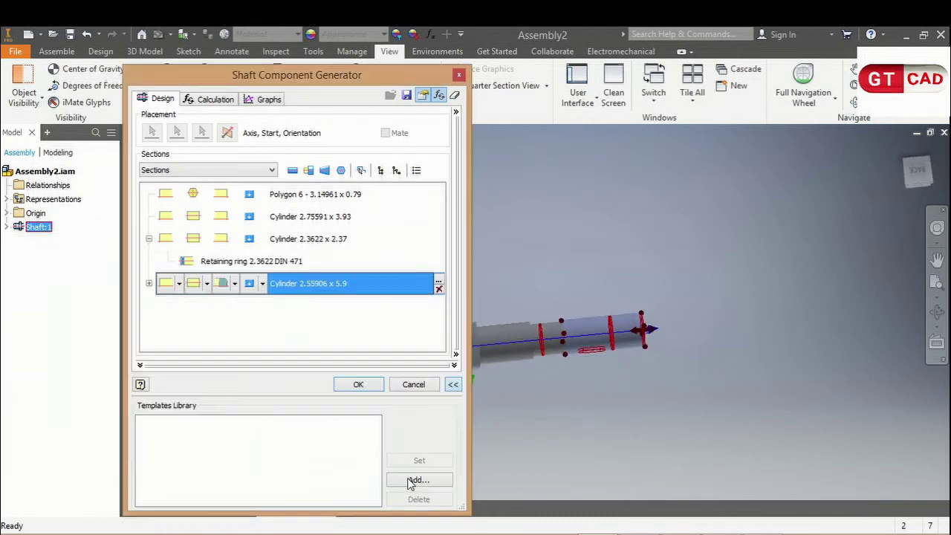
{"action": "left_click", "coordinate": [359, 385]}
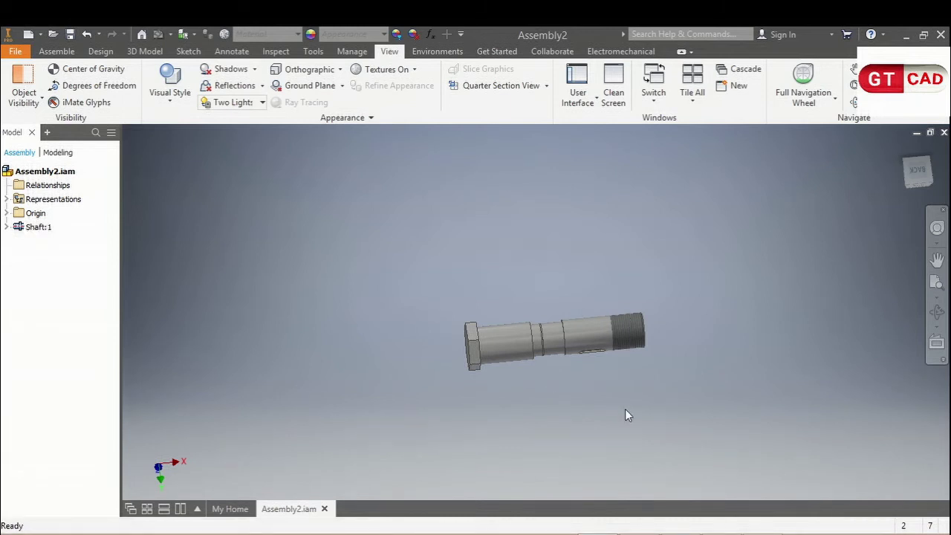
Turn the shaft to a side view with the ViewCube, switch to the Design tab, and right-click Shaft:1.
{"action": "mouse_move", "coordinate": [625, 409]}
{"action": "middle_mouse_down", "text": "shift"}
{"action": "mouse_move", "coordinate": [620, 342]}
{"action": "mouse_move", "coordinate": [602, 346]}
{"action": "mouse_move", "coordinate": [652, 350]}
{"action": "mouse_move", "coordinate": [679, 389]}
{"action": "mouse_move", "coordinate": [705, 380]}
{"action": "mouse_move", "coordinate": [692, 388]}
{"action": "mouse_move", "coordinate": [696, 405]}
{"action": "middle_mouse_up", "text": "shift"}
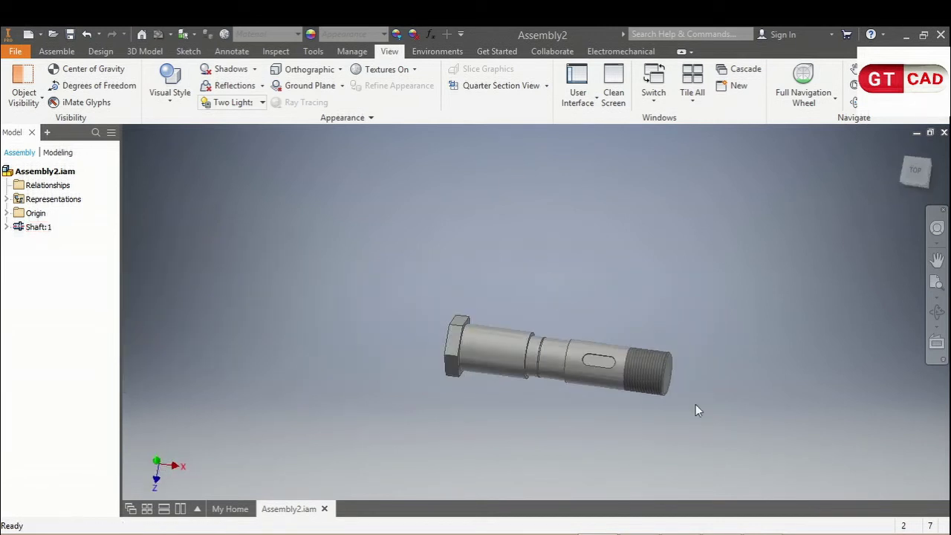
{"action": "left_click", "coordinate": [545, 337]}
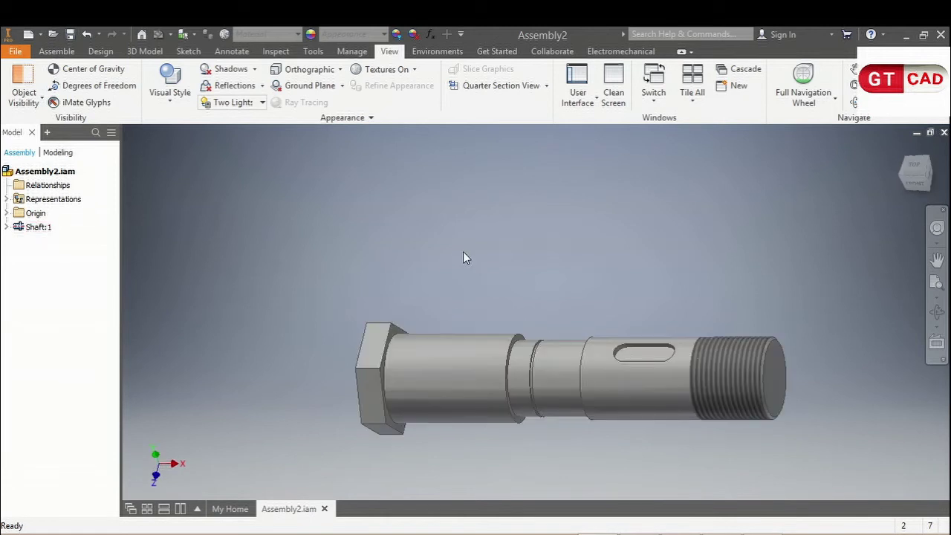
{"action": "left_click", "coordinate": [56, 51]}
{"action": "left_click", "coordinate": [101, 51]}
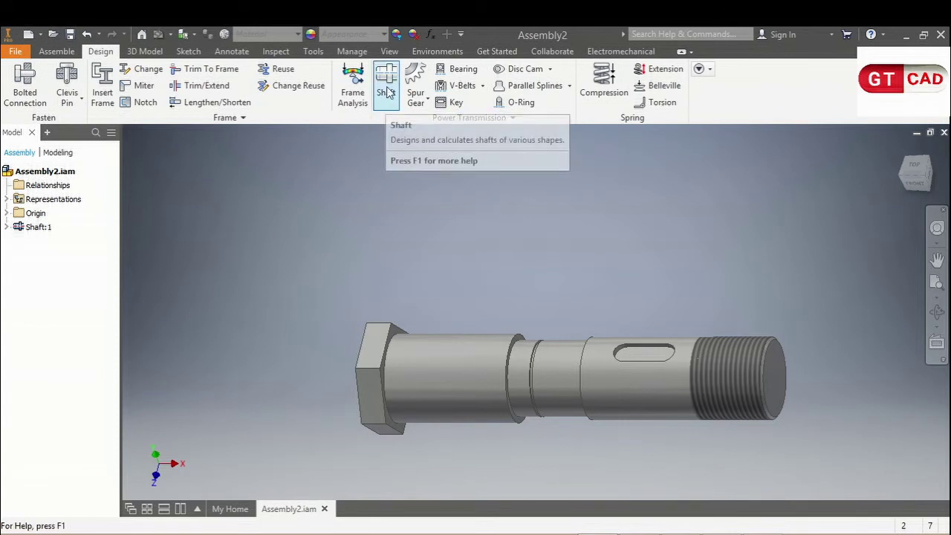
{"action": "left_click", "coordinate": [44, 172]}
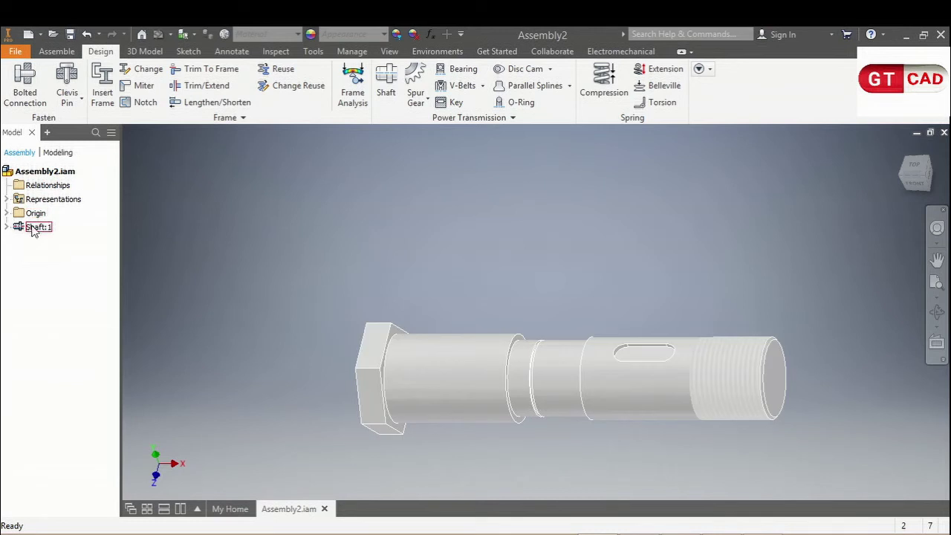
{"action": "left_click", "coordinate": [35, 227]}
{"action": "right_click", "coordinate": [36, 227]}
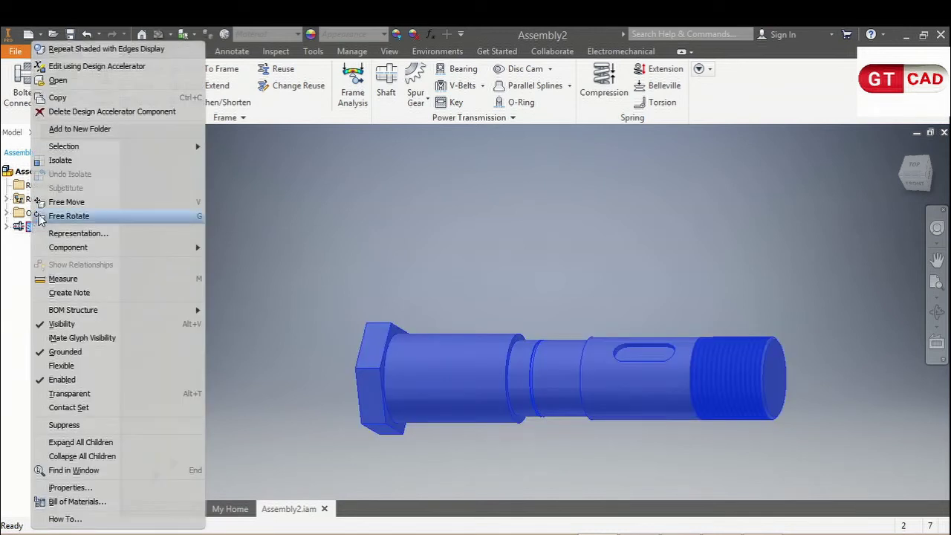
Edit Shaft:1 with Design Accelerator and review its supports on the Calculation tab.
{"action": "left_click", "coordinate": [89, 69]}
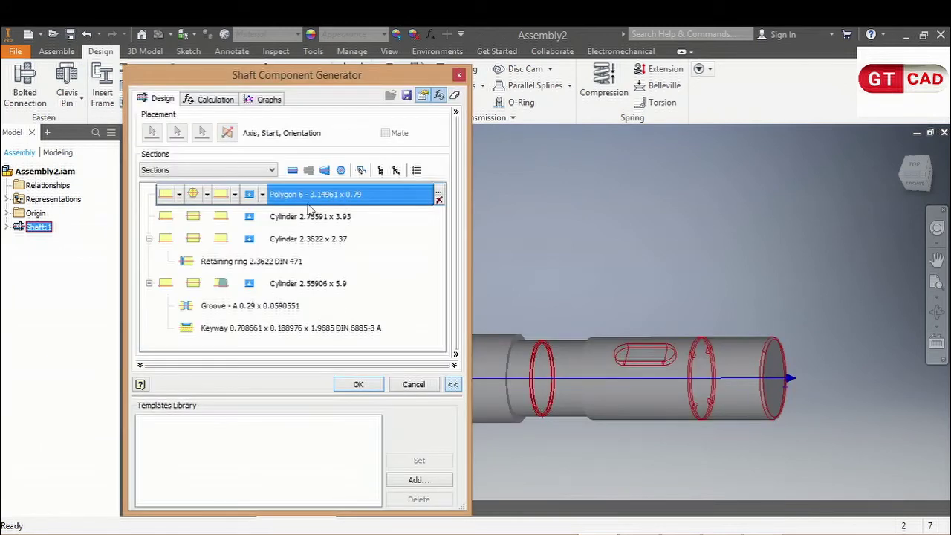
{"action": "left_click", "coordinate": [216, 99]}
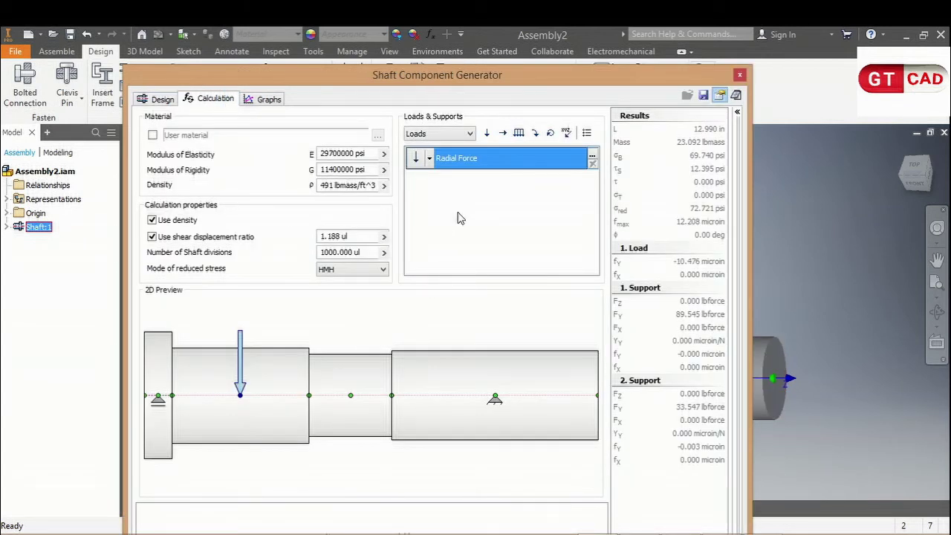
{"action": "left_click", "coordinate": [454, 134]}
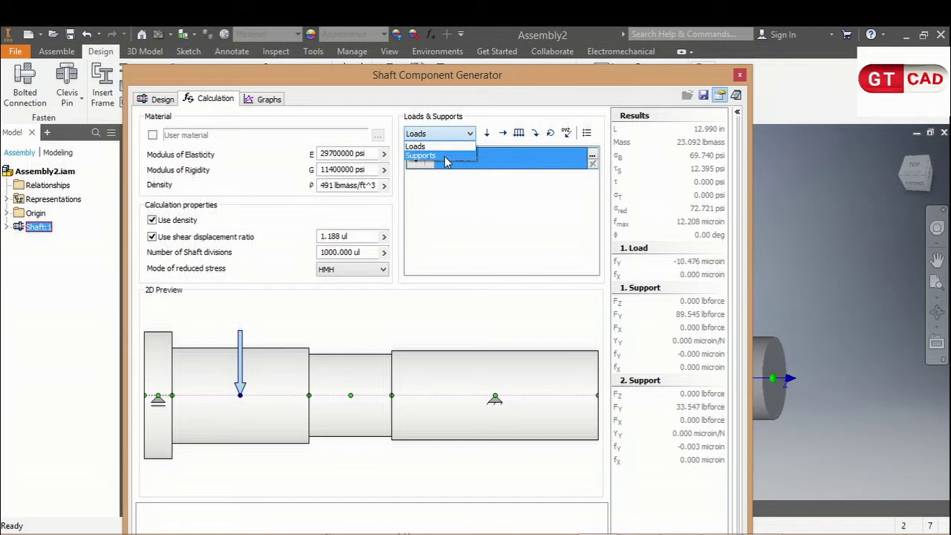
{"action": "left_click", "coordinate": [447, 157]}
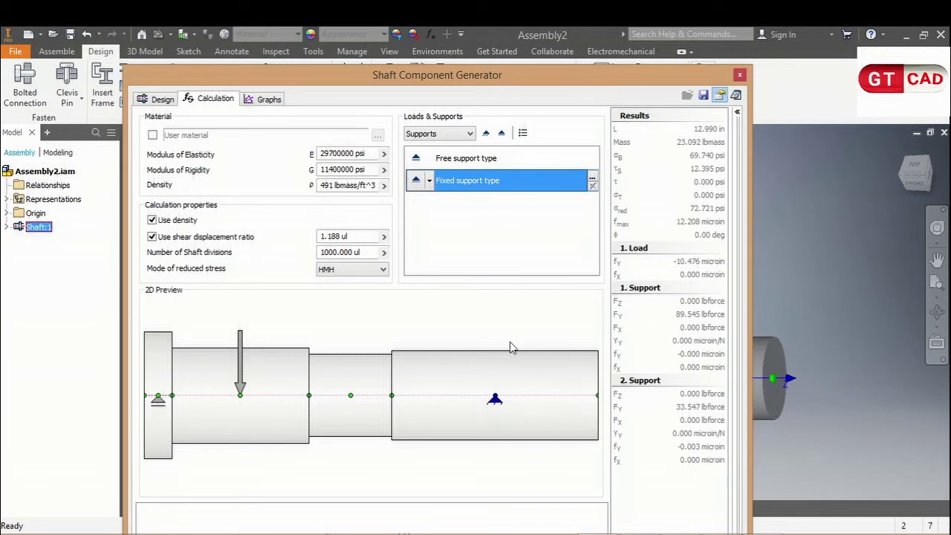
{"action": "left_click", "coordinate": [544, 160]}
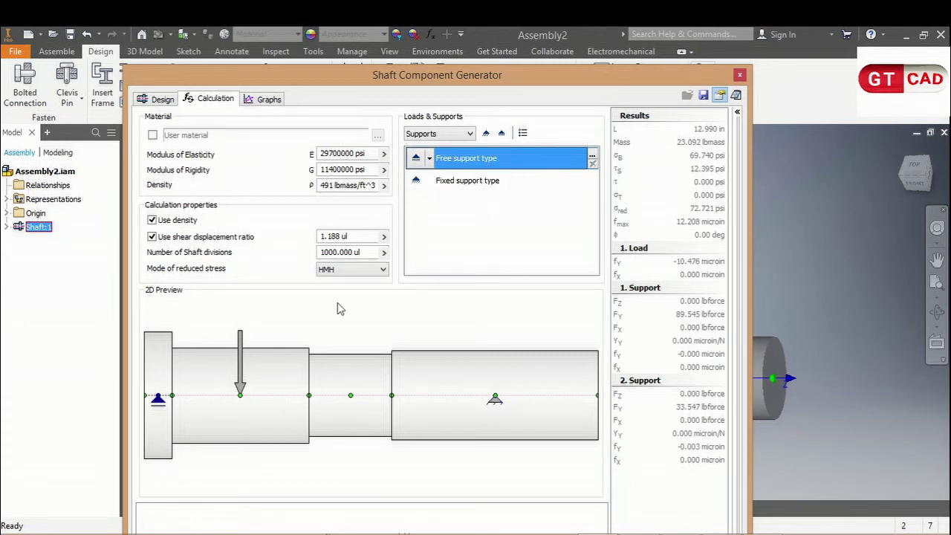
Inspect the 100 lbforce Radial Force load, close it unchanged, and list the supports again.
{"action": "left_click", "coordinate": [446, 133]}
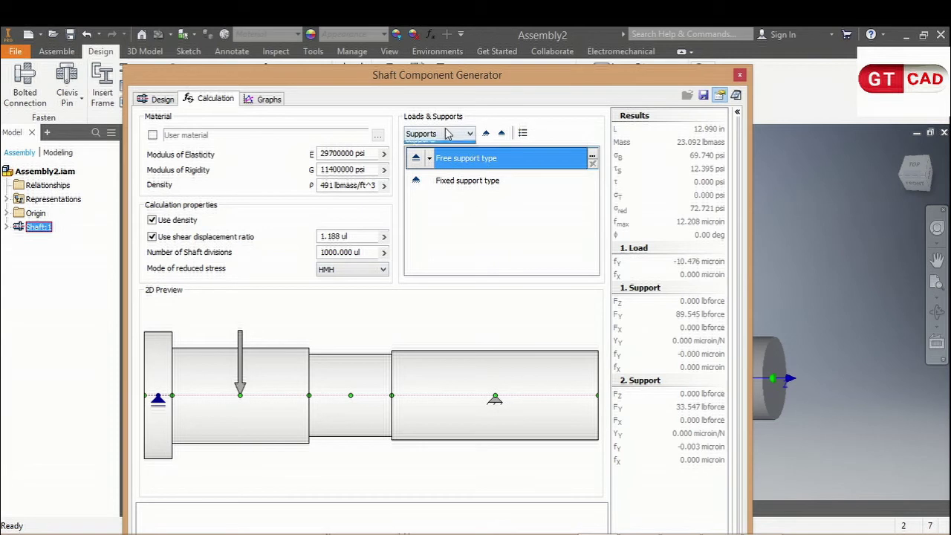
{"action": "left_click", "coordinate": [423, 143]}
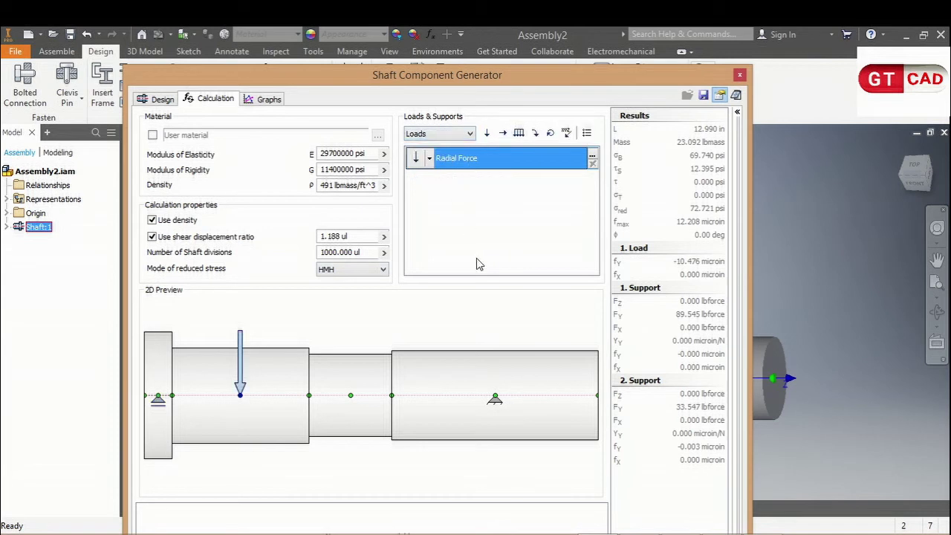
{"action": "double_click", "coordinate": [476, 159]}
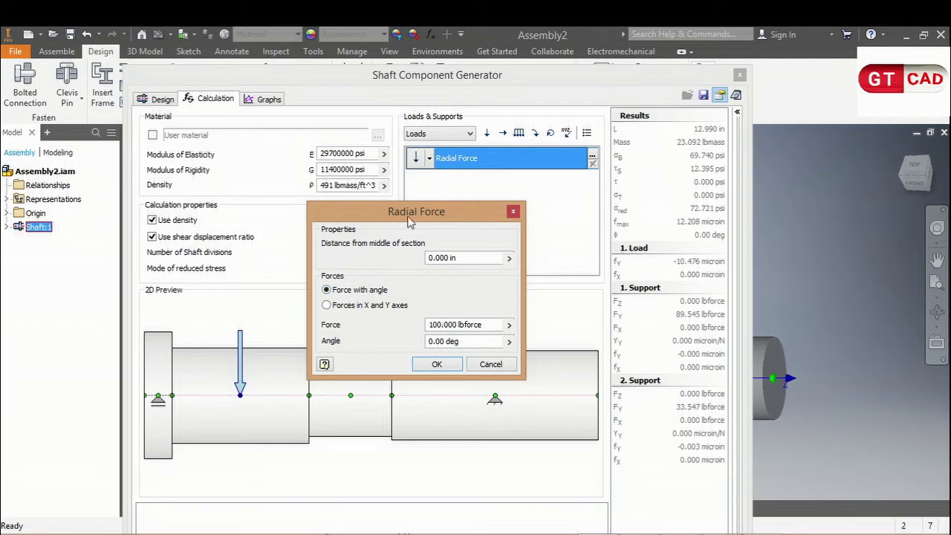
{"action": "left_click_drag", "start_coordinate": [410, 219], "coordinate": [457, 204]}
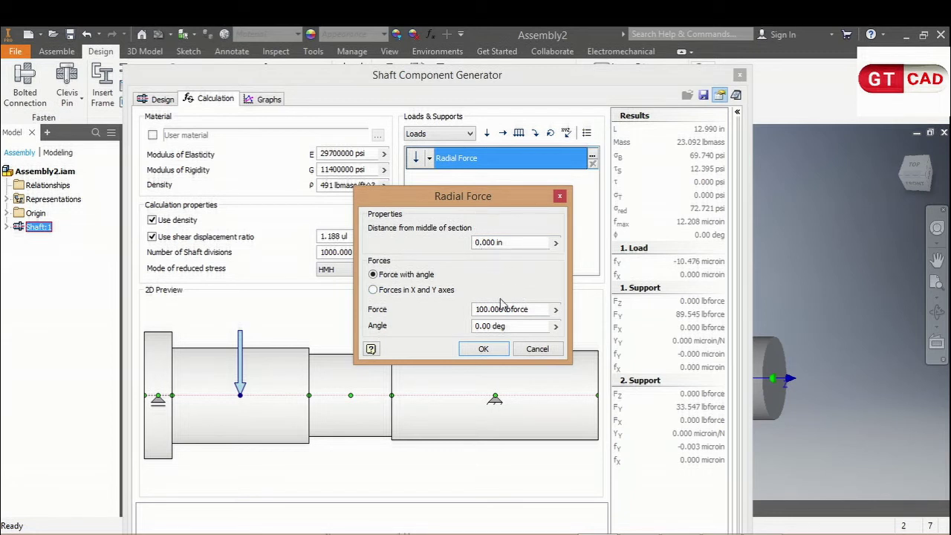
{"action": "left_click", "coordinate": [538, 350]}
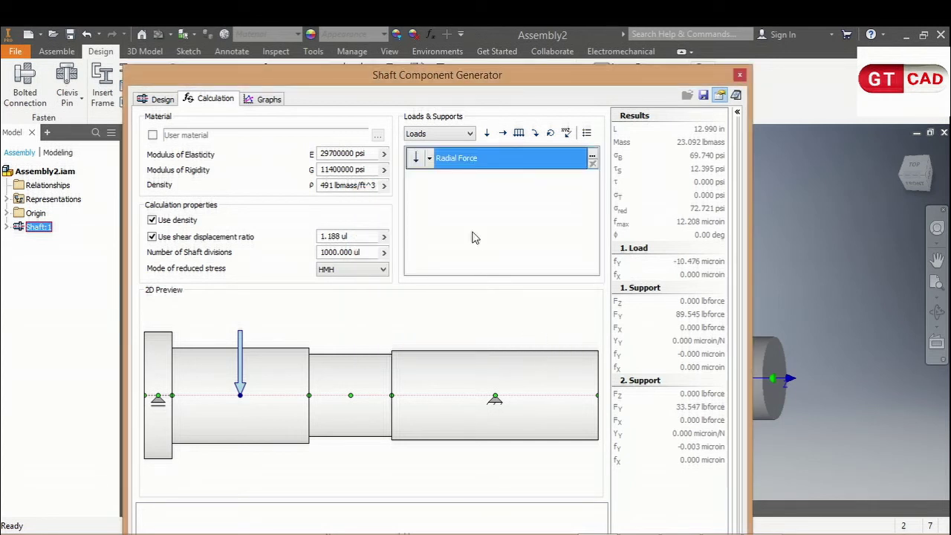
{"action": "left_click", "coordinate": [449, 134]}
{"action": "left_click", "coordinate": [446, 153]}
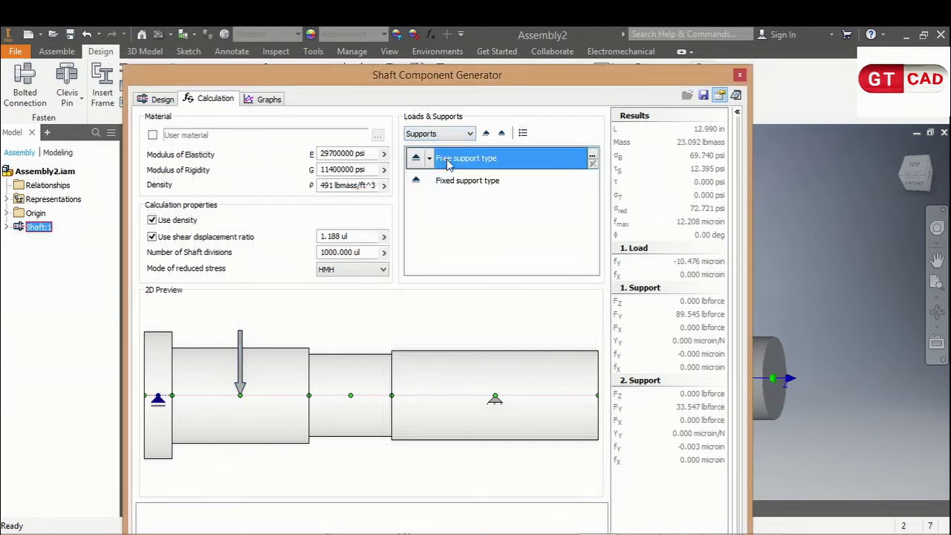
{"action": "double_click", "coordinate": [482, 165]}
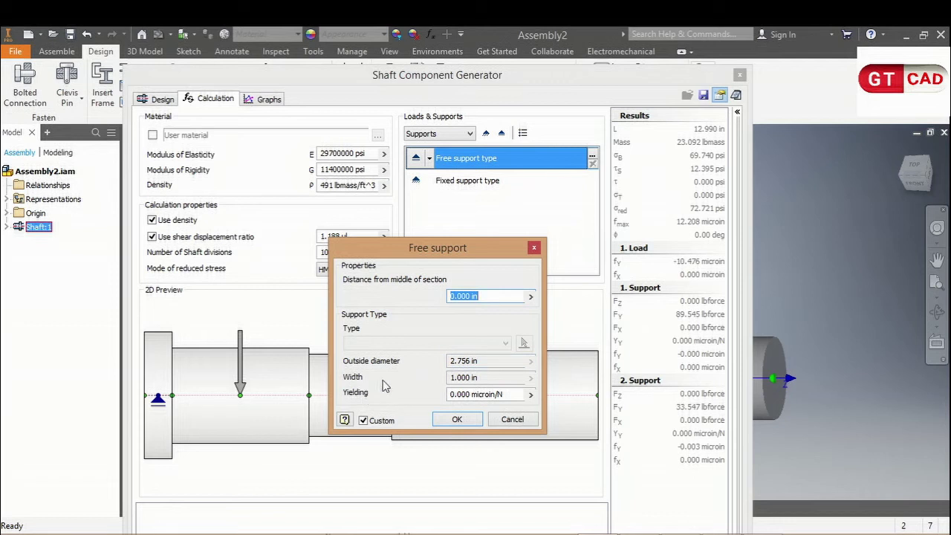
{"action": "left_click", "coordinate": [363, 421]}
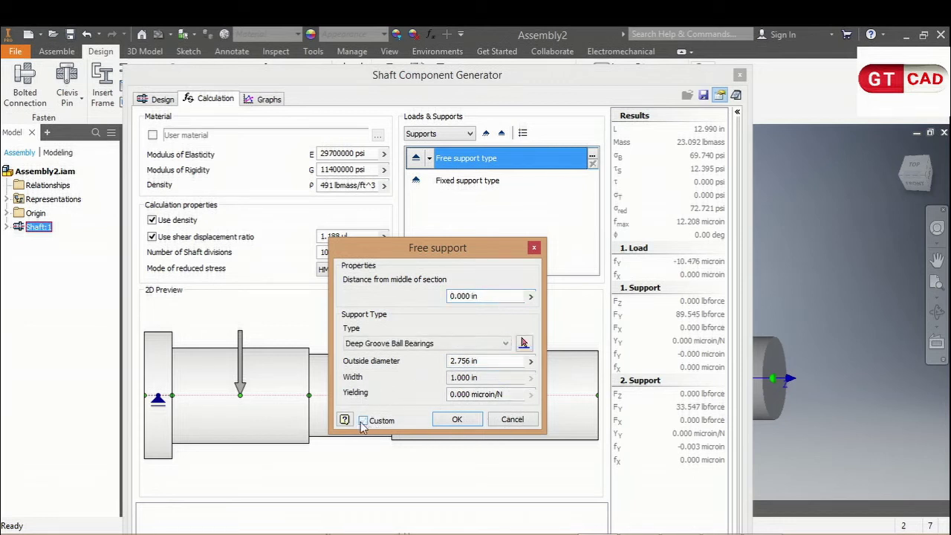
{"action": "left_click", "coordinate": [405, 345]}
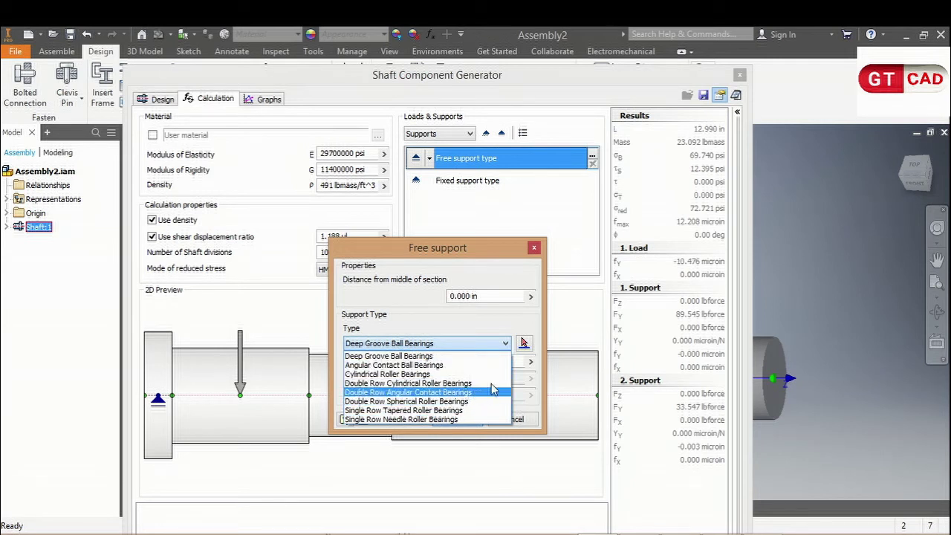
{"action": "left_click", "coordinate": [512, 310]}
{"action": "left_click", "coordinate": [534, 248]}
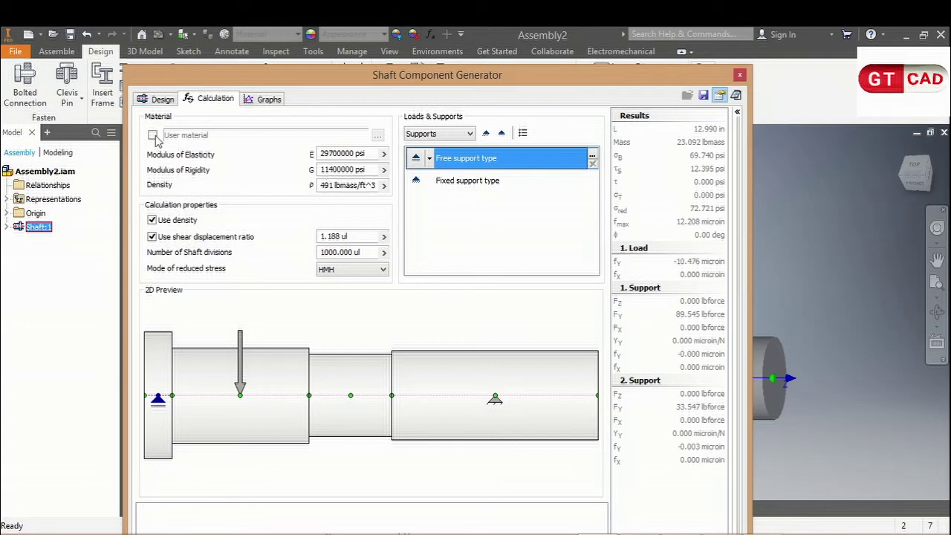
{"action": "left_click", "coordinate": [152, 135]}
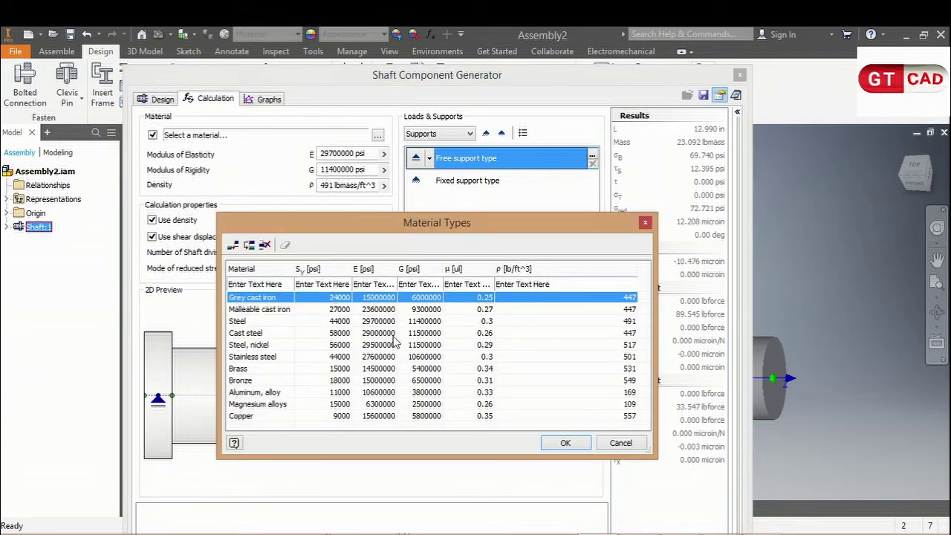
{"action": "left_click", "coordinate": [241, 322]}
{"action": "left_click", "coordinate": [256, 335]}
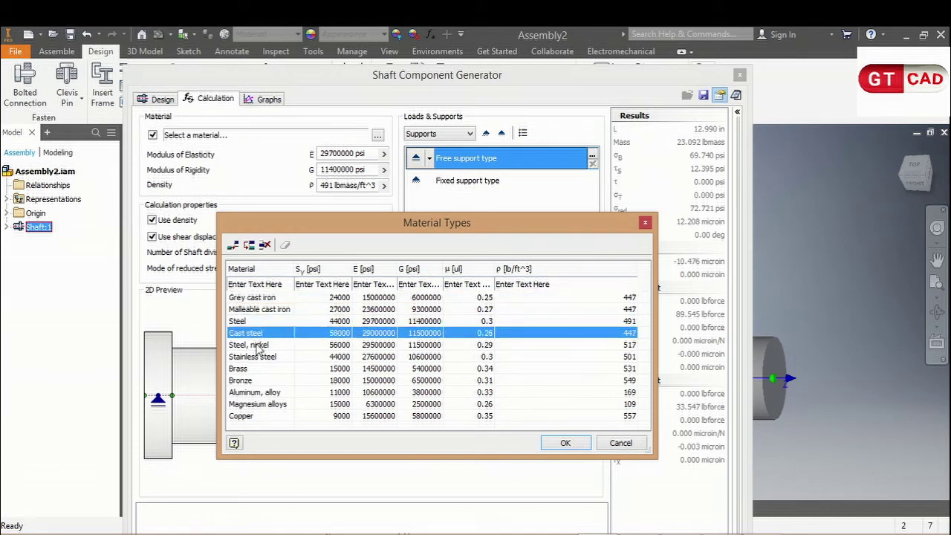
{"action": "left_click", "coordinate": [259, 346]}
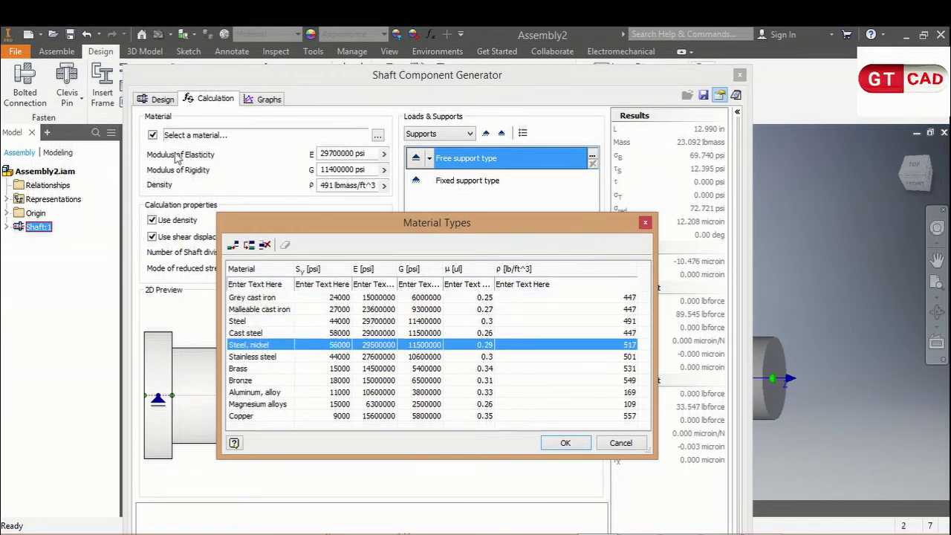
{"action": "left_click", "coordinate": [645, 223]}
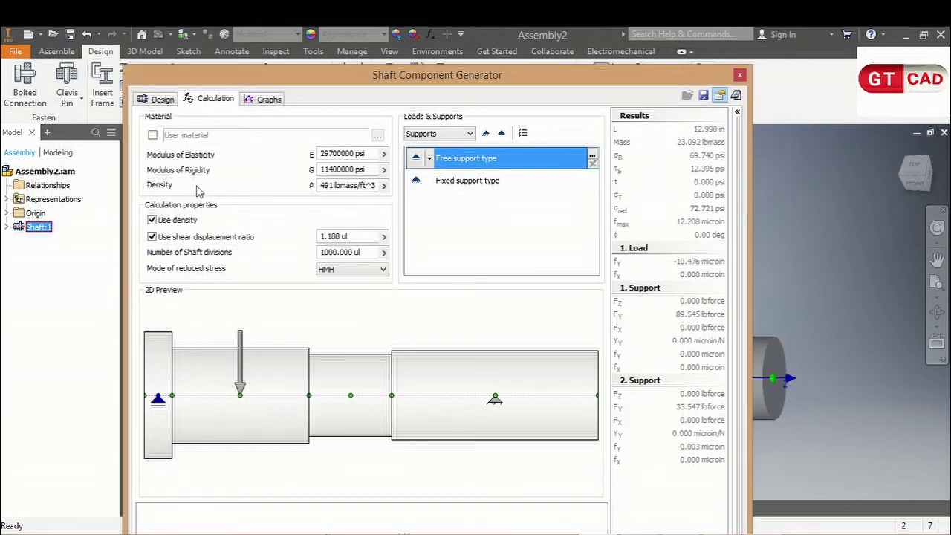
Keep the elasticity modulus and HMH reduced-stress mode, then calculate to show the 83.7563 lbforce shear-force graph.
{"action": "double_click", "coordinate": [335, 153]}
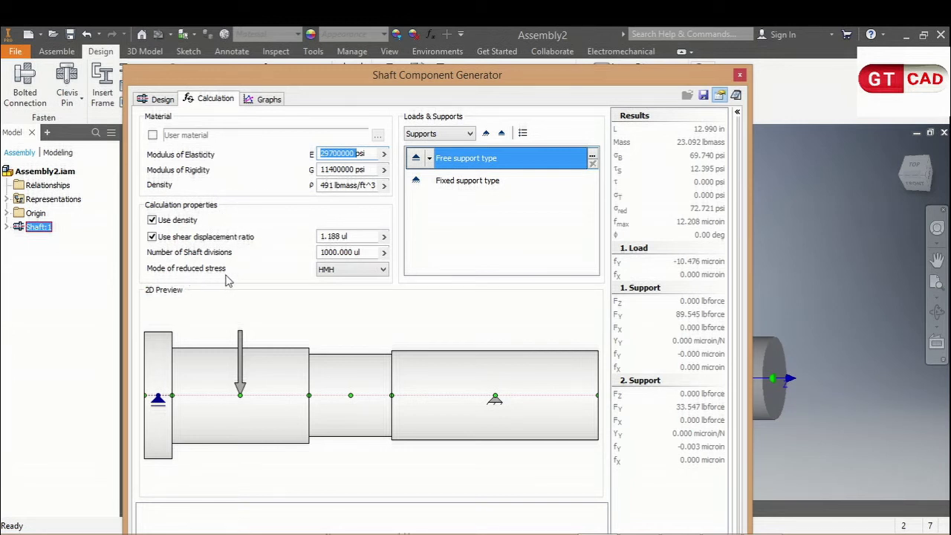
{"action": "left_click", "coordinate": [330, 275]}
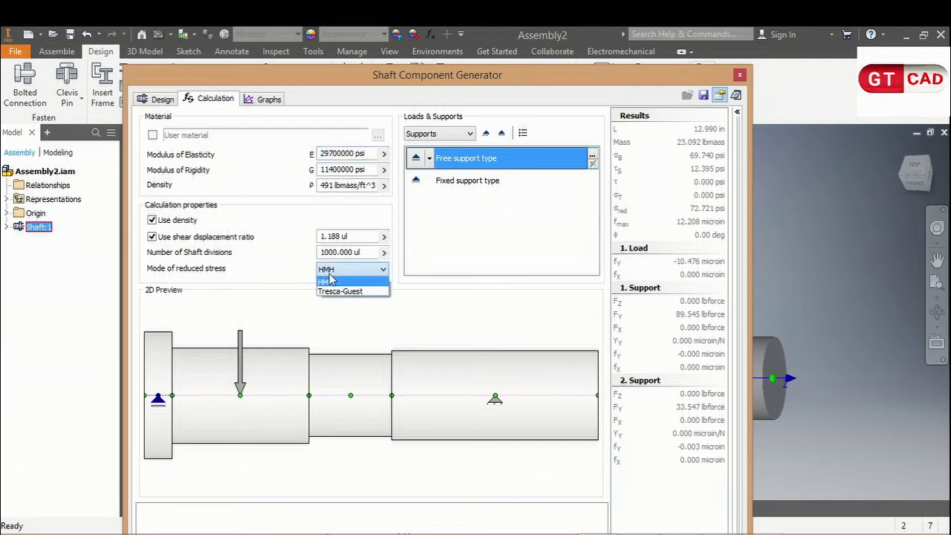
{"action": "left_click", "coordinate": [269, 271]}
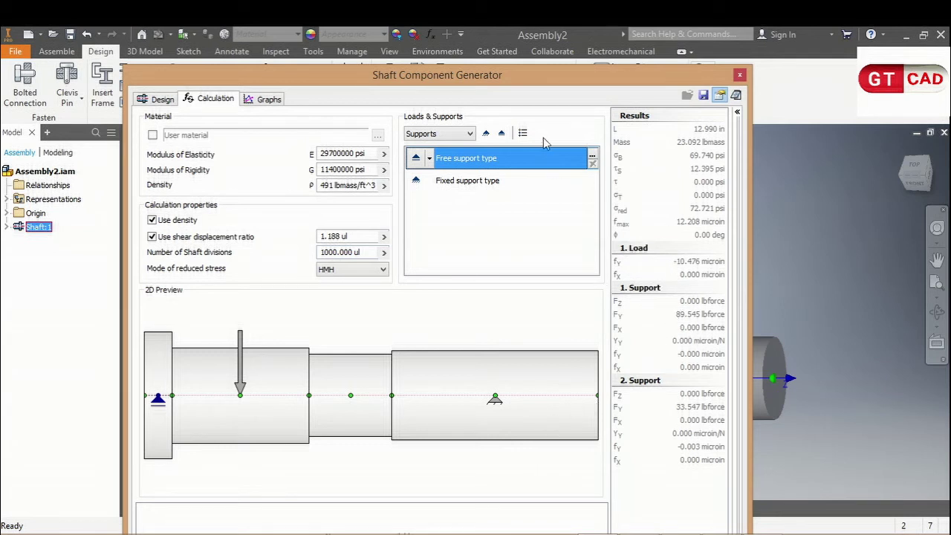
{"action": "mouse_move", "coordinate": [547, 84]}
{"action": "left_mouse_down"}
{"action": "mouse_move", "coordinate": [547, 55]}
{"action": "mouse_move", "coordinate": [544, 80]}
{"action": "left_mouse_up"}
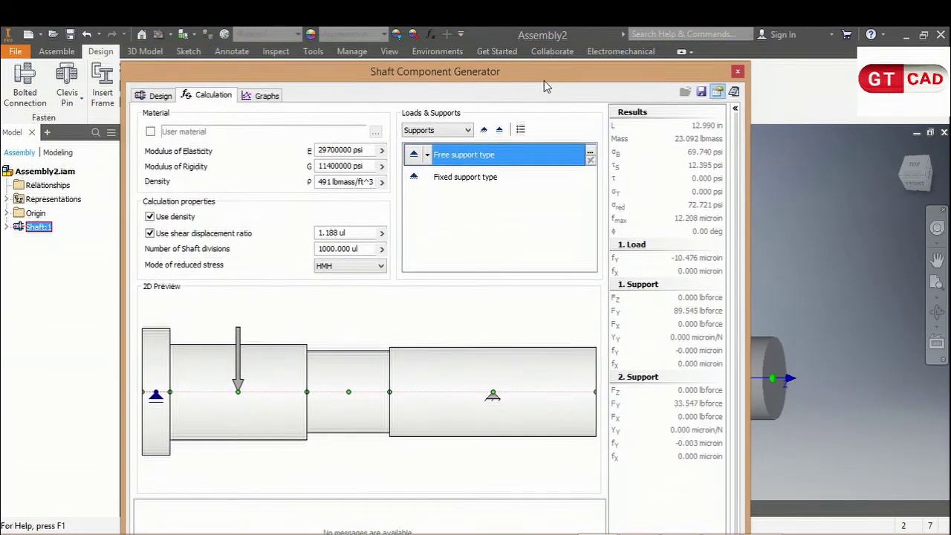
{"action": "left_click", "coordinate": [266, 97]}
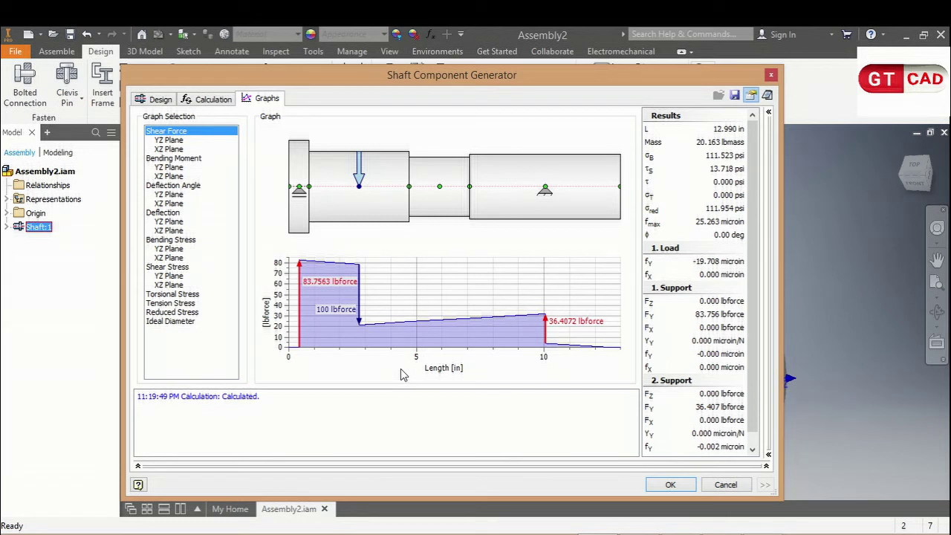
Review the shaft's bending stress, deflection and bending moment graphs for the XZ and YZ planes.
{"action": "left_click", "coordinate": [187, 241]}
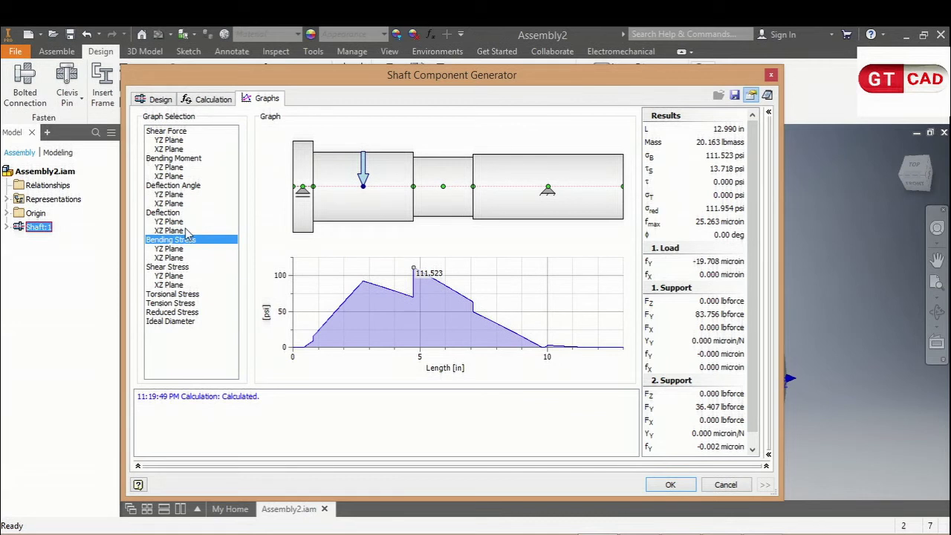
{"action": "left_click", "coordinate": [177, 232]}
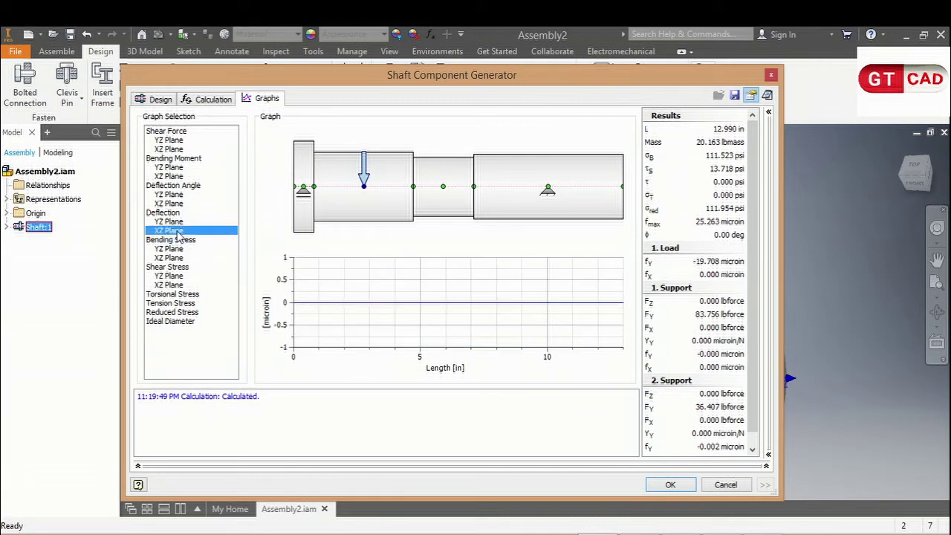
{"action": "left_click", "coordinate": [179, 240]}
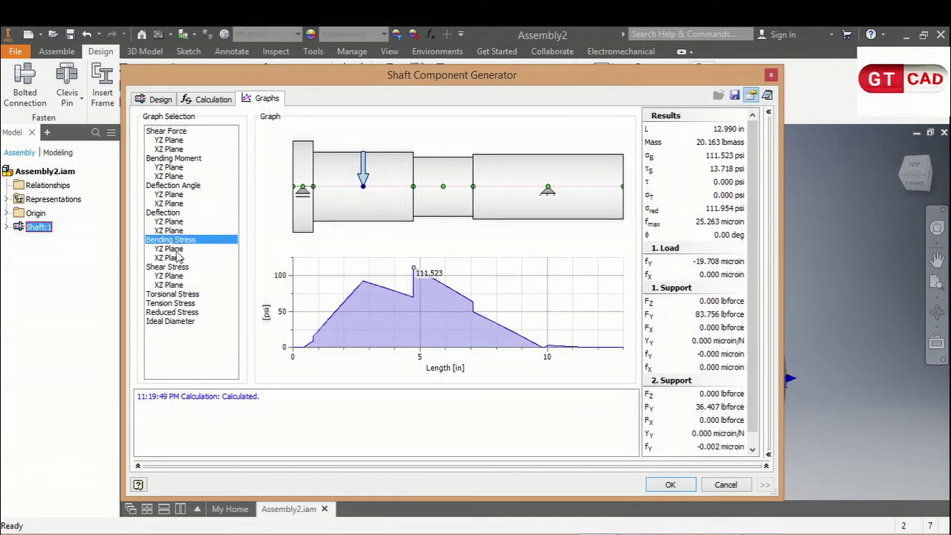
{"action": "left_click", "coordinate": [176, 250]}
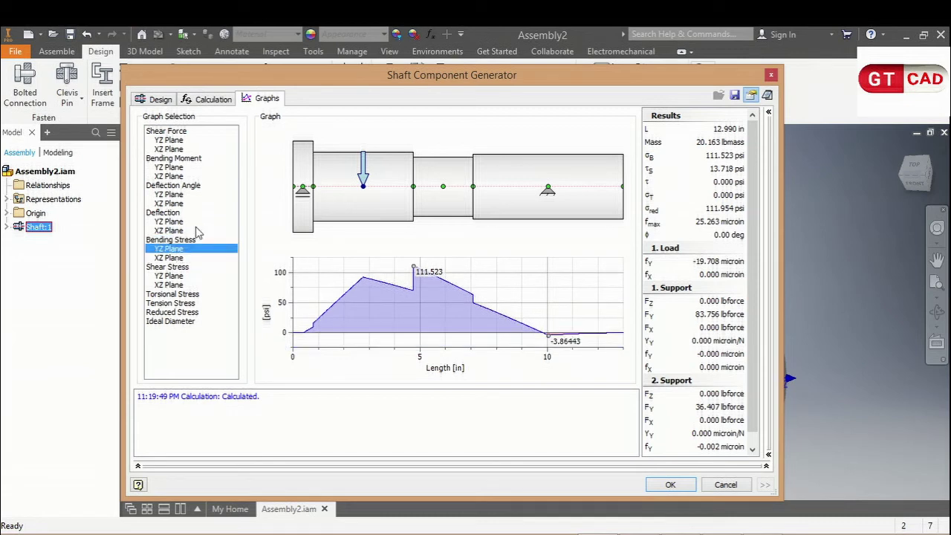
{"action": "left_click", "coordinate": [192, 177]}
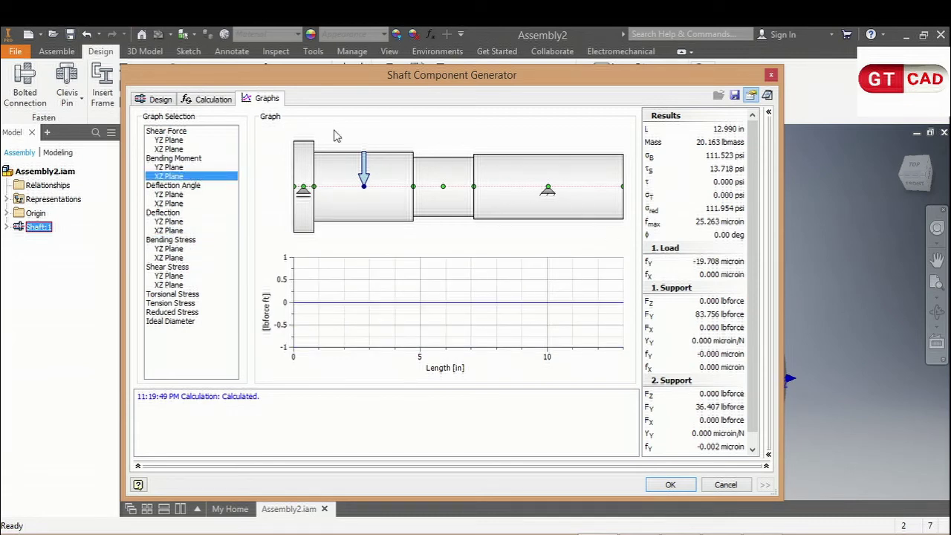
Cancel the shaft generator without changes and orbit to view the hex-headed threaded shaft.
{"action": "left_click", "coordinate": [168, 100]}
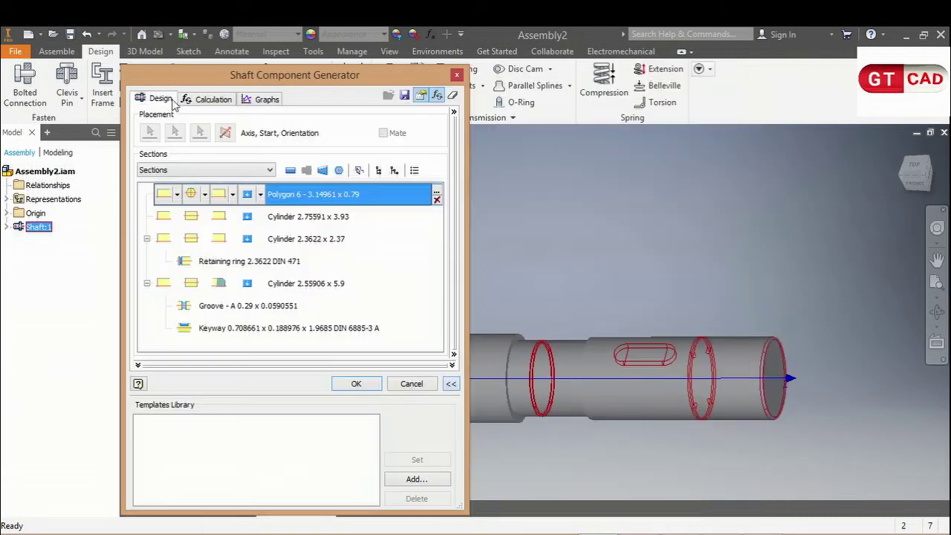
{"action": "left_click", "coordinate": [414, 385]}
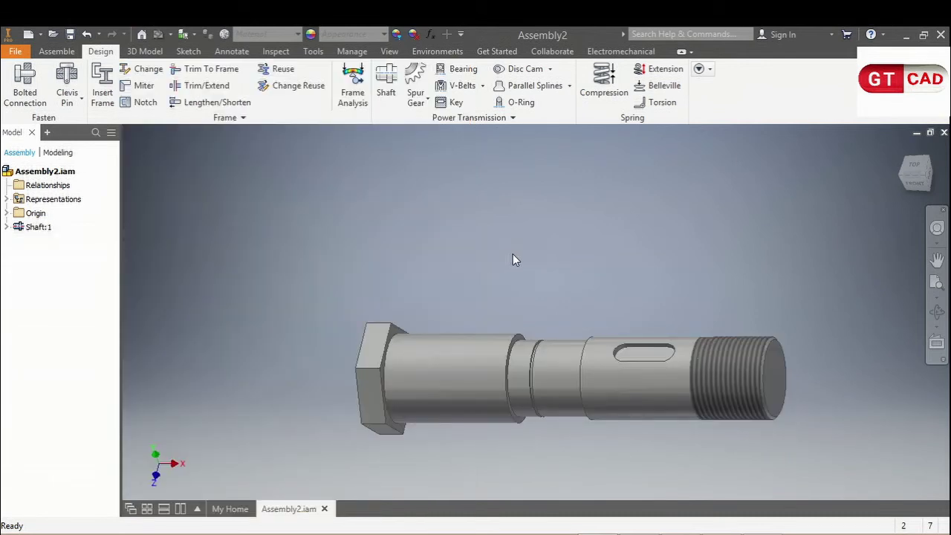
{"action": "mouse_move", "coordinate": [518, 257]}
{"action": "middle_mouse_down", "text": "shift"}
{"action": "mouse_move", "coordinate": [558, 230]}
{"action": "mouse_move", "coordinate": [524, 261]}
{"action": "mouse_move", "coordinate": [537, 248]}
{"action": "middle_mouse_up", "text": "shift"}
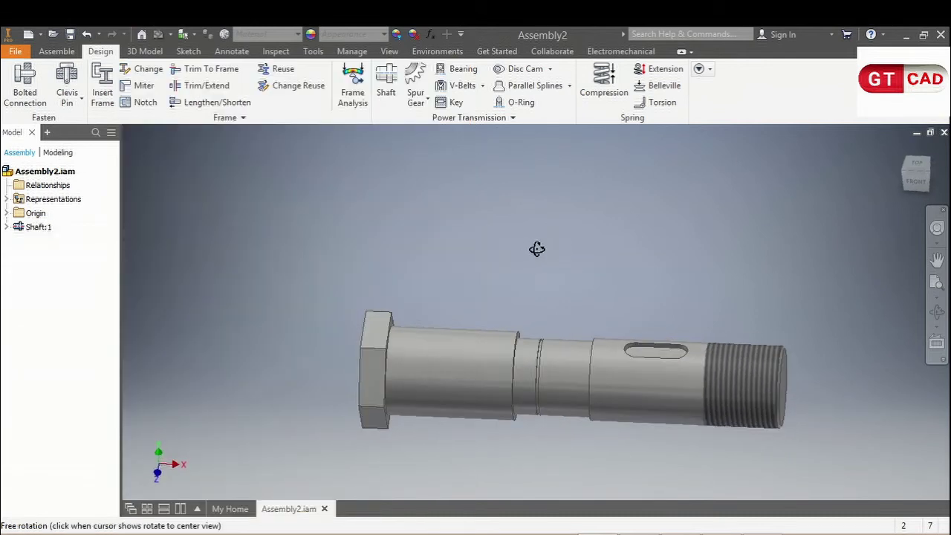
{"action": "left_click", "coordinate": [56, 51]}
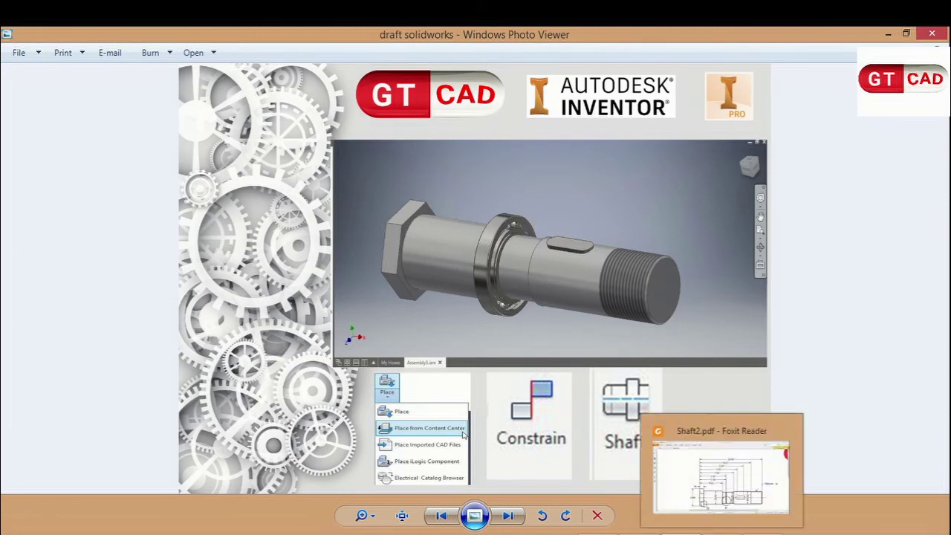
Return from the reference picture to the Inventor Assembly2 window.
{"action": "left_click", "coordinate": [637, 475]}
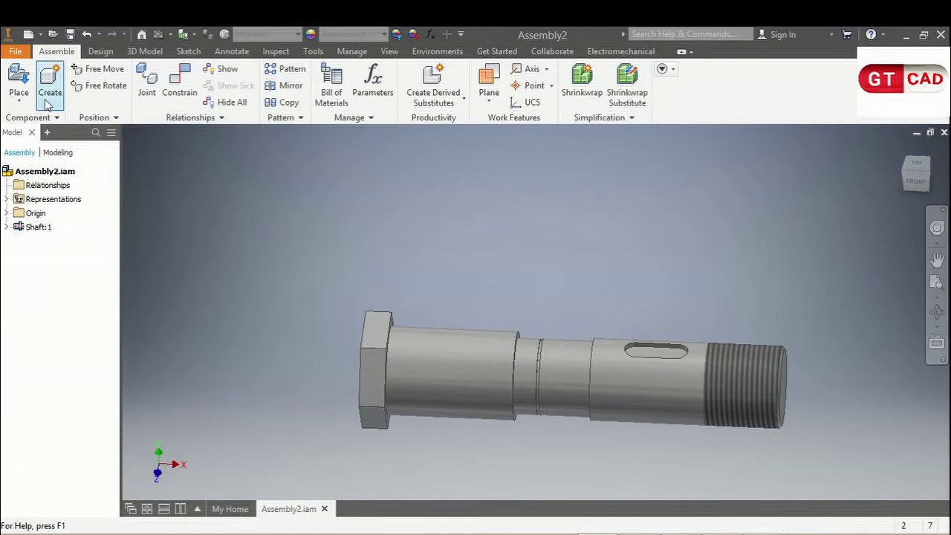
Choose the DIN 6885-3 A rounded key from the Content Center library.
{"action": "left_click", "coordinate": [22, 106]}
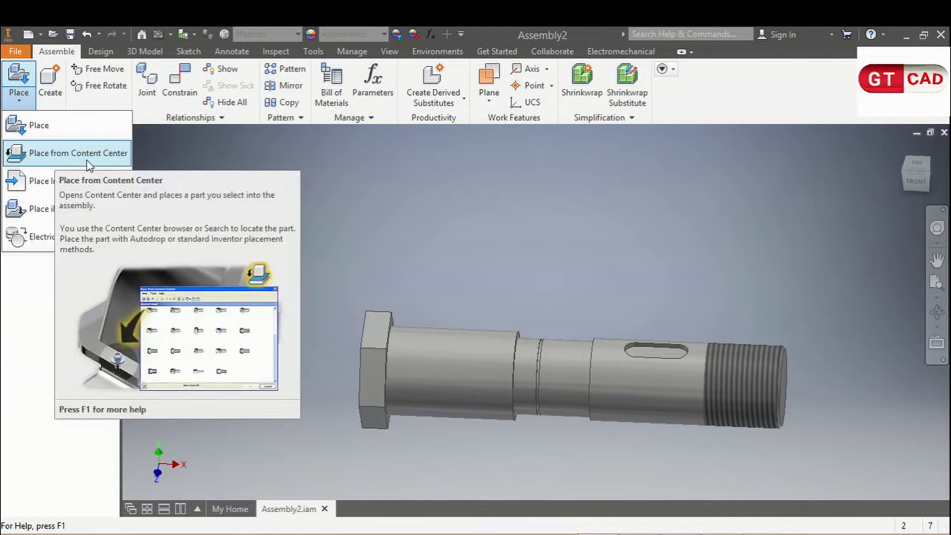
{"action": "left_click", "coordinate": [56, 162]}
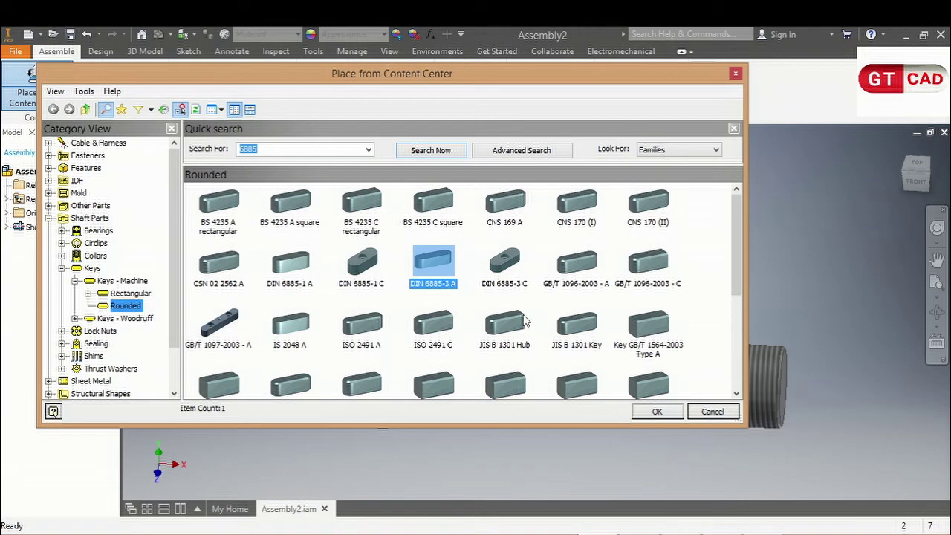
{"action": "double_click", "coordinate": [451, 273]}
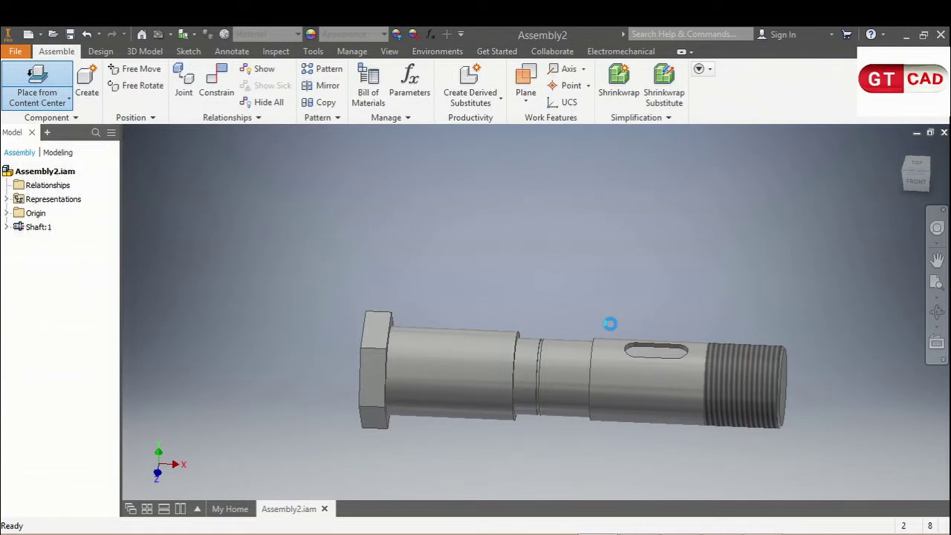
{"action": "left_click", "coordinate": [587, 293]}
{"action": "left_click", "coordinate": [512, 421]}
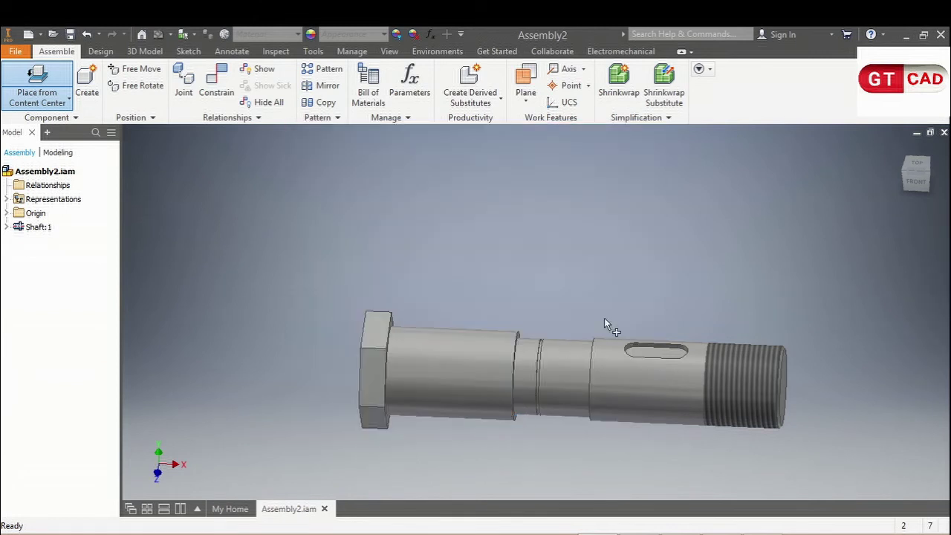
{"action": "left_click", "coordinate": [668, 324]}
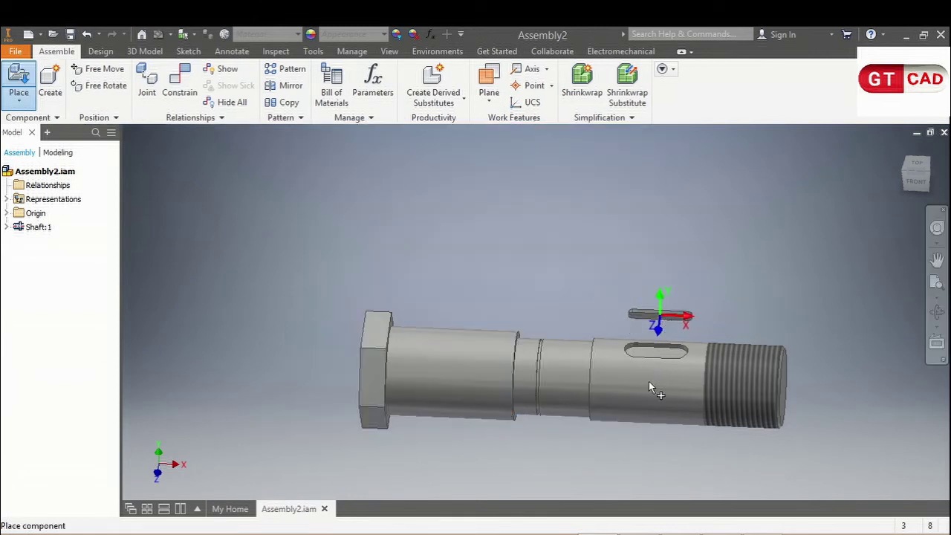
{"action": "key", "text": "Escape"}
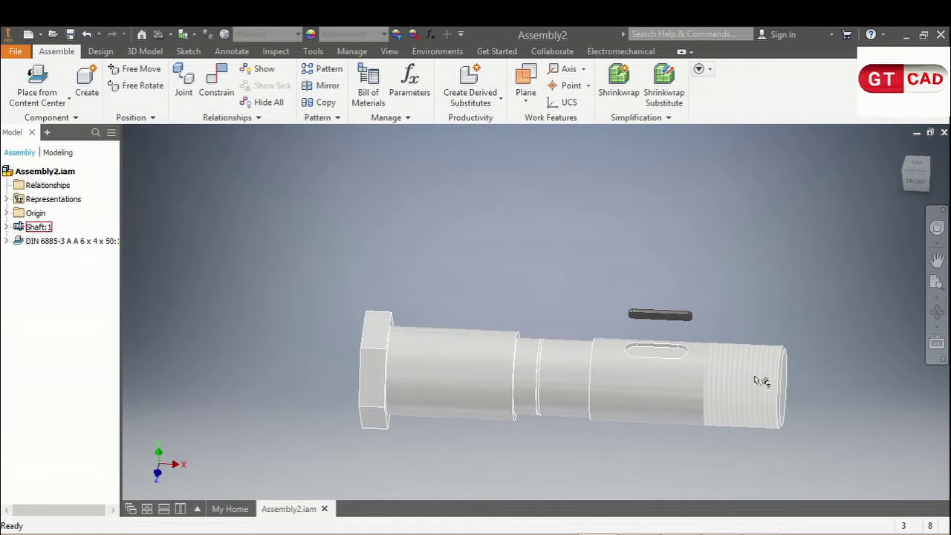
{"action": "mouse_move", "coordinate": [651, 407]}
{"action": "middle_mouse_down", "text": "shift"}
{"action": "mouse_move", "coordinate": [708, 401]}
{"action": "mouse_move", "coordinate": [705, 408]}
{"action": "mouse_move", "coordinate": [493, 193]}
{"action": "middle_mouse_up", "text": "shift"}
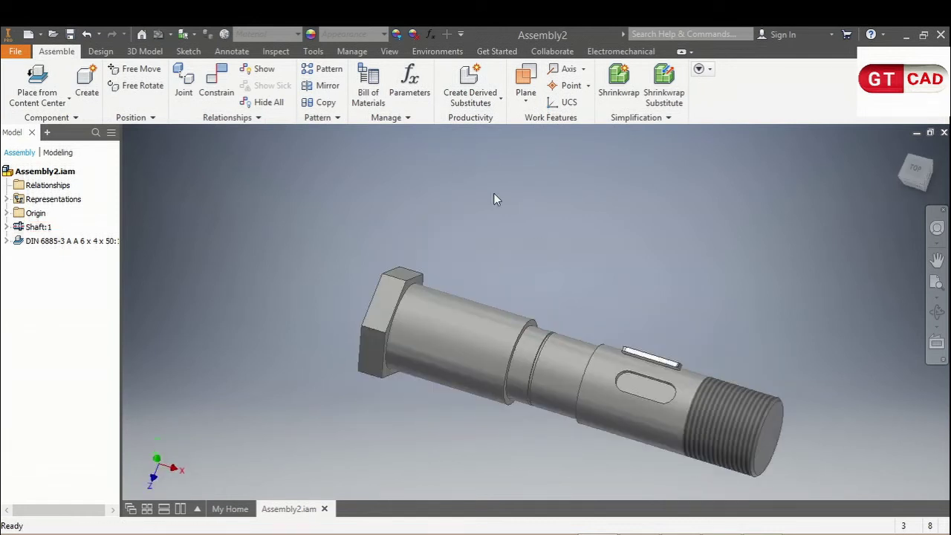
{"action": "left_click", "coordinate": [313, 51]}
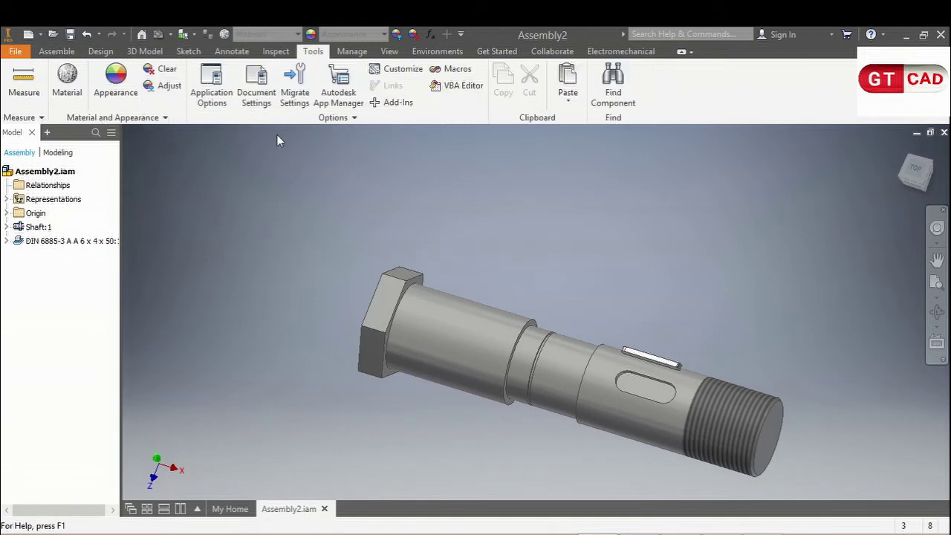
{"action": "left_click", "coordinate": [637, 355]}
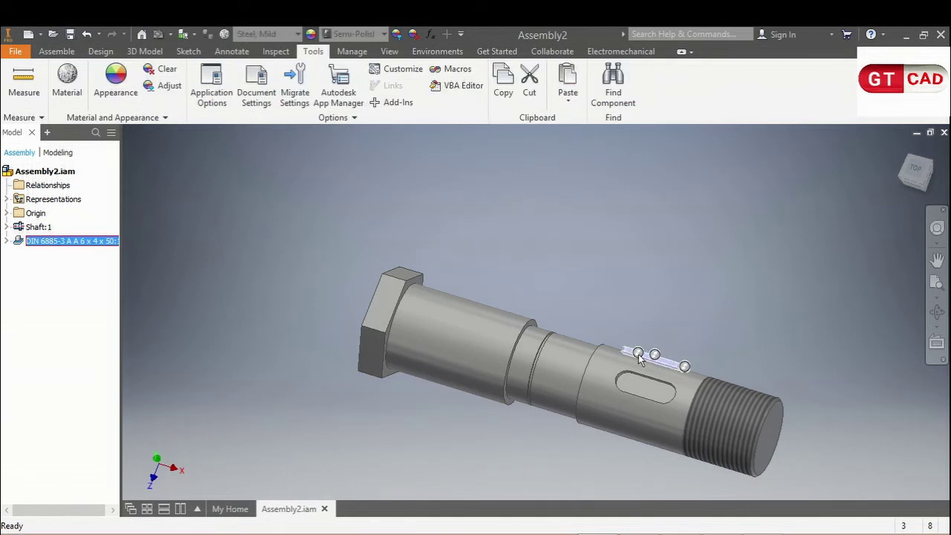
{"action": "key", "text": "Delete"}
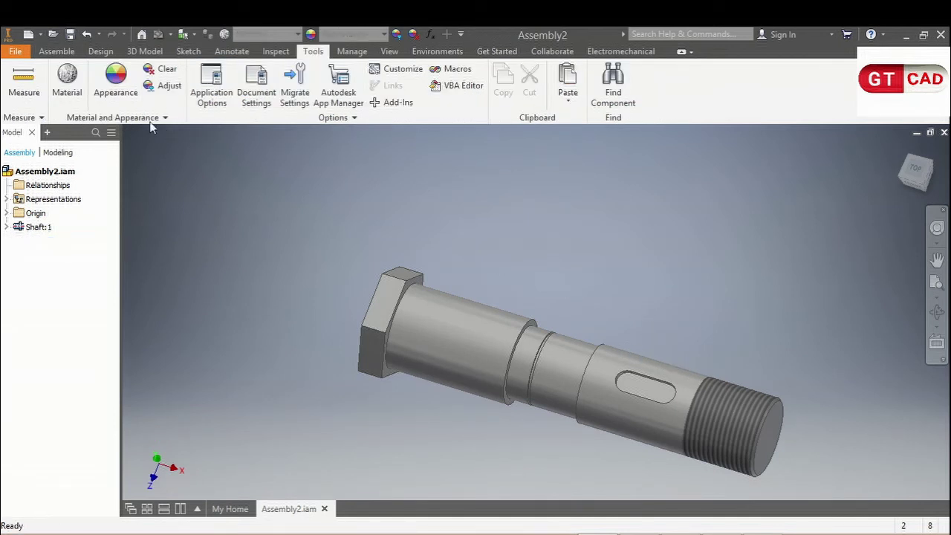
Measure between the keyway slot's two side walls, reading a width of 0.709 in.
{"action": "left_click", "coordinate": [57, 51]}
{"action": "left_click", "coordinate": [54, 93]}
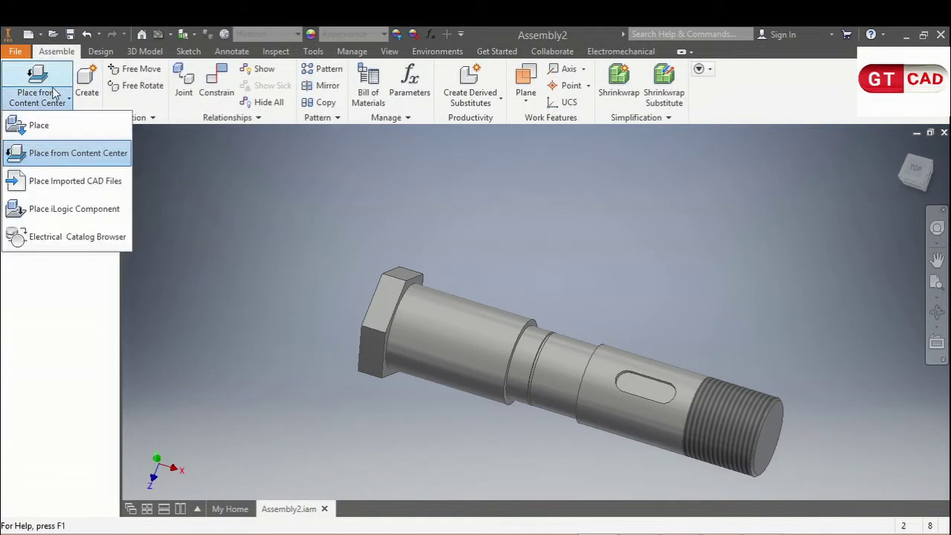
{"action": "left_click", "coordinate": [327, 289]}
{"action": "left_click", "coordinate": [313, 51]}
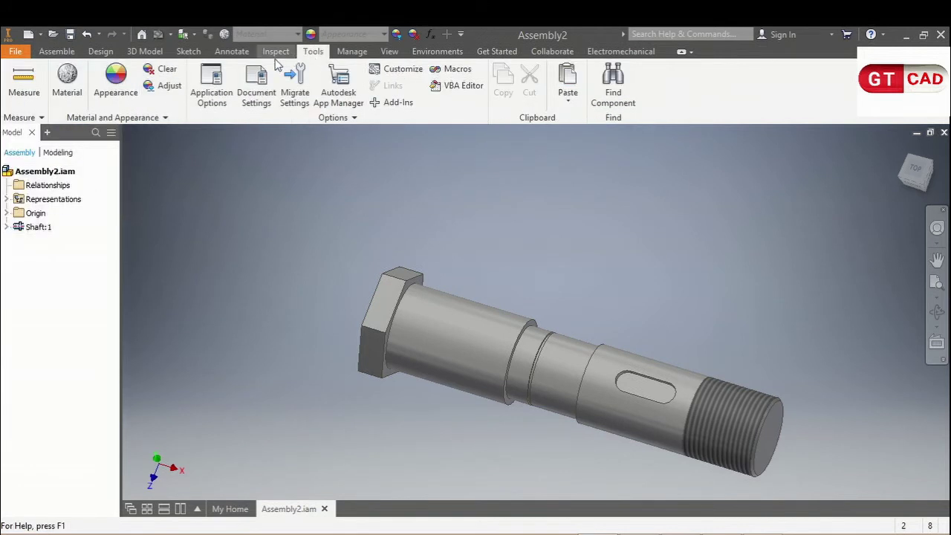
{"action": "left_click", "coordinate": [24, 82]}
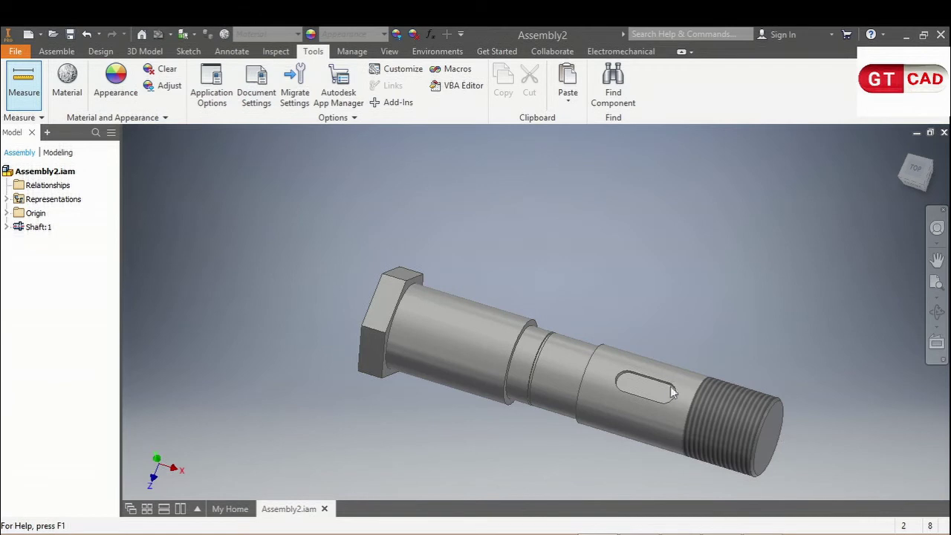
{"action": "scroll", "coordinate": [667, 394], "scroll_direction": "up", "scroll_amount": 5}
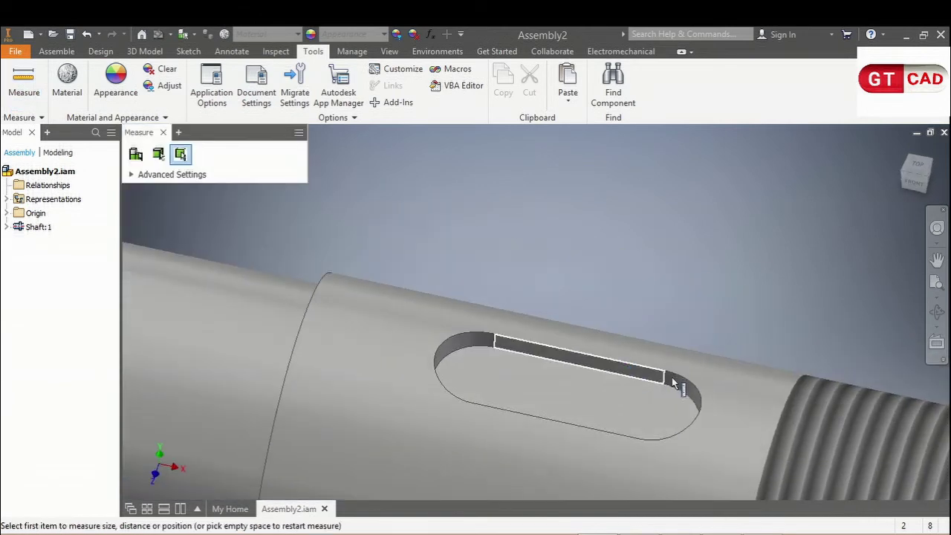
{"action": "left_click", "coordinate": [672, 383]}
{"action": "mouse_move", "coordinate": [627, 404]}
{"action": "middle_mouse_down", "text": "shift"}
{"action": "mouse_move", "coordinate": [628, 389]}
{"action": "mouse_move", "coordinate": [662, 382]}
{"action": "middle_mouse_up", "text": "shift"}
{"action": "scroll", "coordinate": [644, 347], "scroll_direction": "up", "scroll_amount": 5}
{"action": "left_click", "coordinate": [643, 340]}
{"action": "scroll", "coordinate": [642, 340], "scroll_direction": "down", "scroll_amount": 5}
{"action": "scroll", "coordinate": [641, 397], "scroll_direction": "down", "scroll_amount": 3}
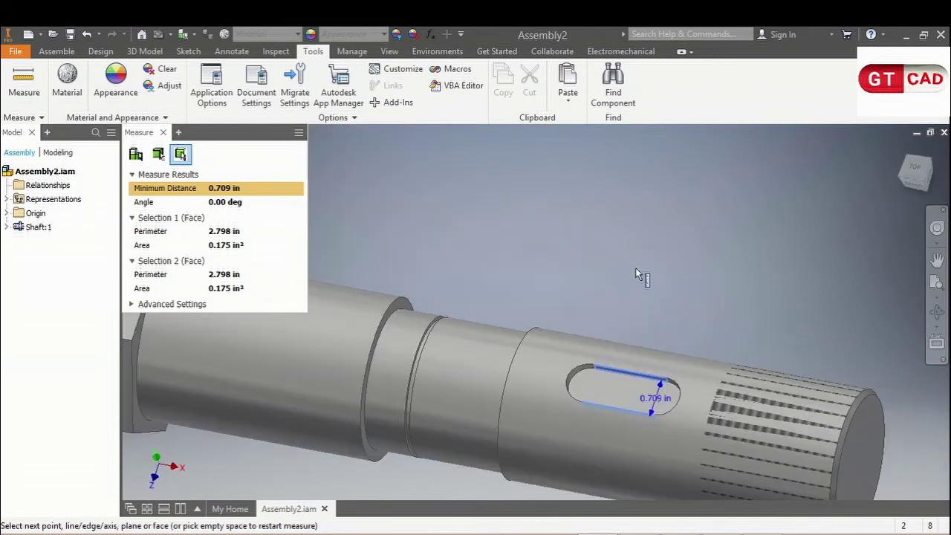
{"action": "key", "text": "Escape"}
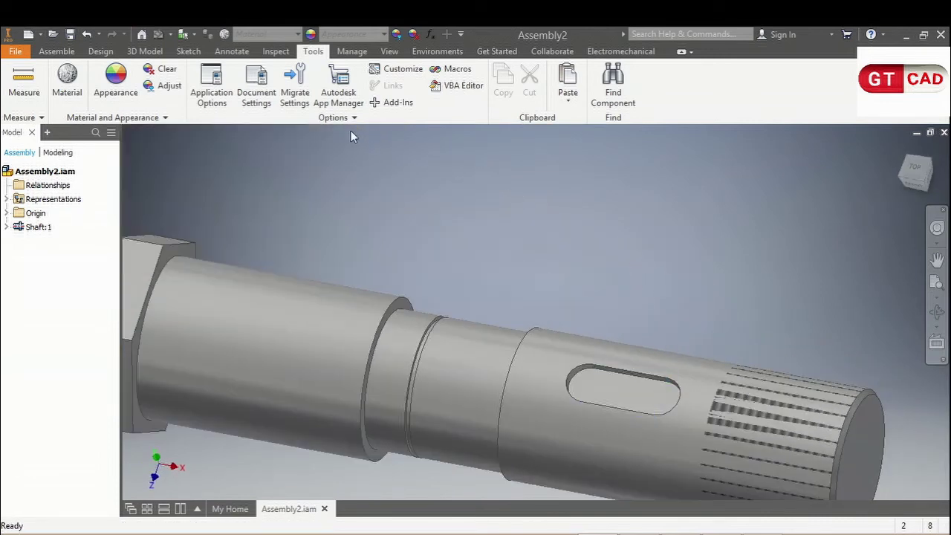
Switch Assembly2's document length units from inch to millimeter and clear the keyway measurement.
{"action": "left_click", "coordinate": [275, 101]}
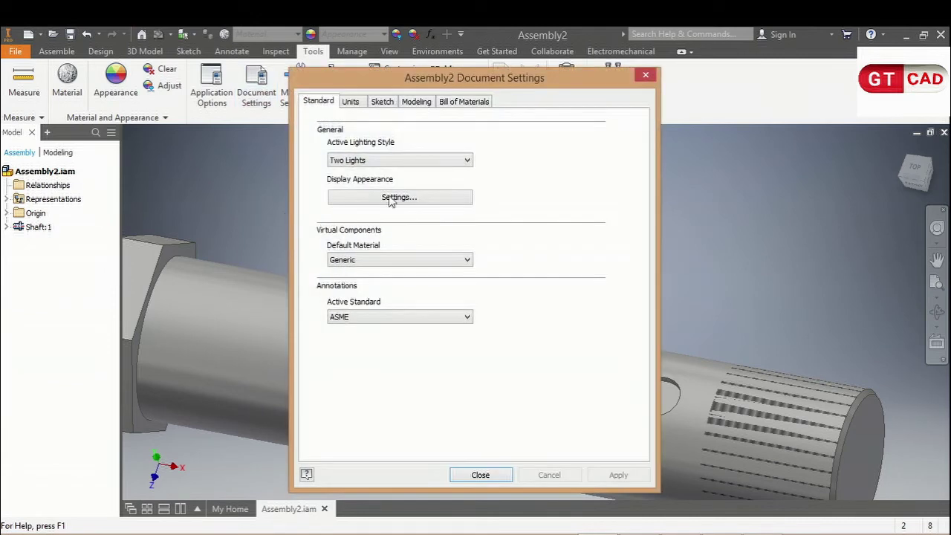
{"action": "left_click", "coordinate": [350, 102]}
{"action": "left_click", "coordinate": [363, 154]}
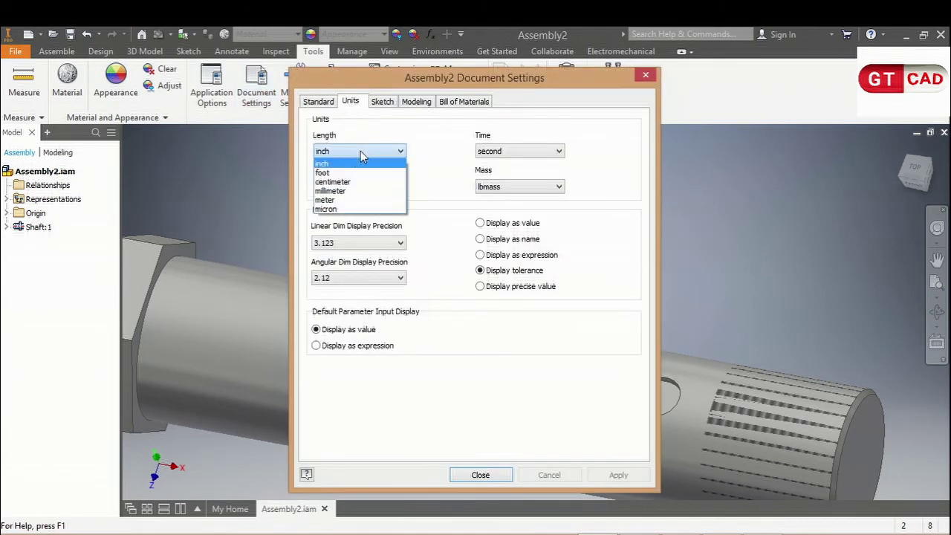
{"action": "left_click", "coordinate": [336, 191]}
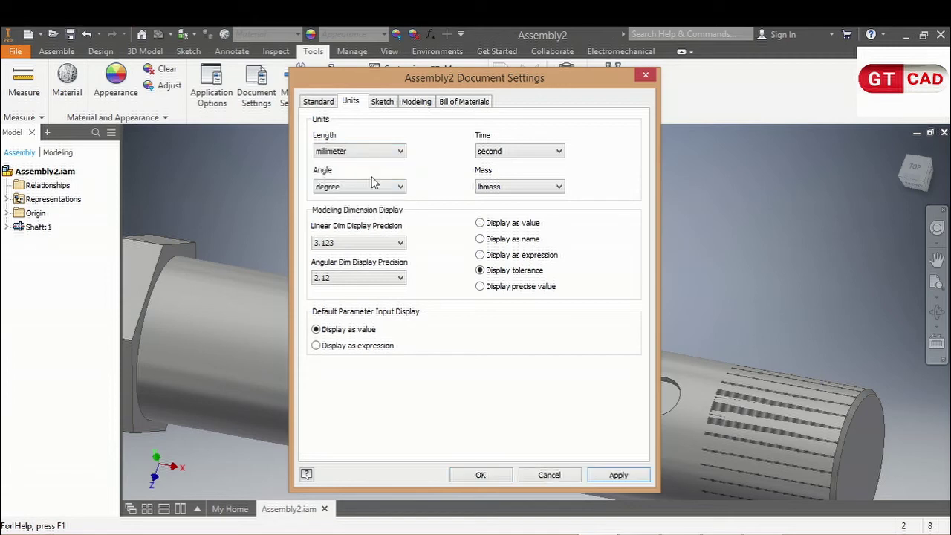
{"action": "left_click", "coordinate": [615, 475]}
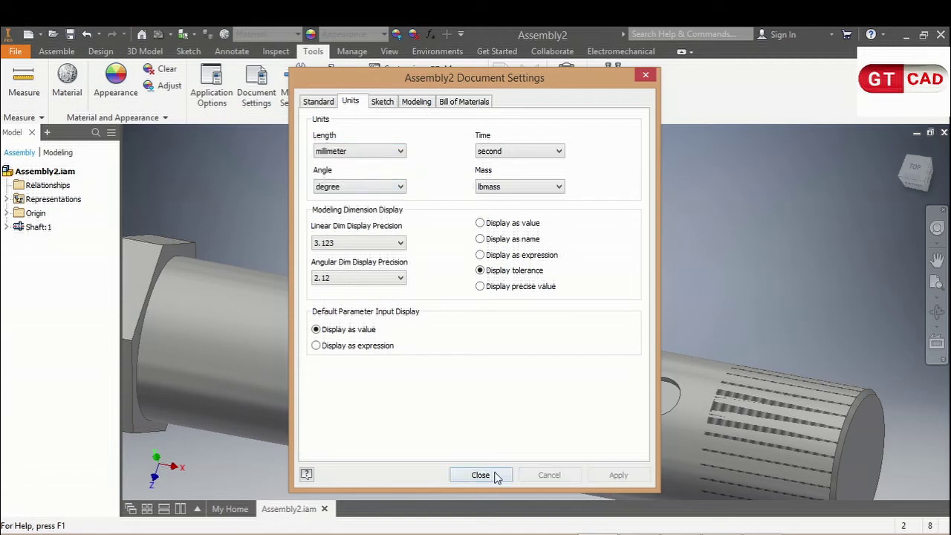
{"action": "left_click", "coordinate": [491, 476]}
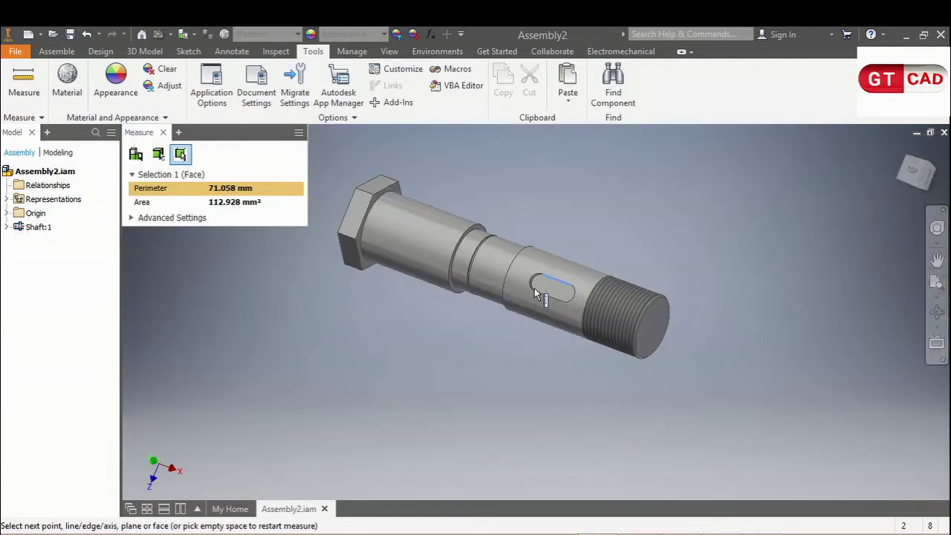
{"action": "left_click", "coordinate": [667, 229]}
{"action": "key", "text": "Escape"}
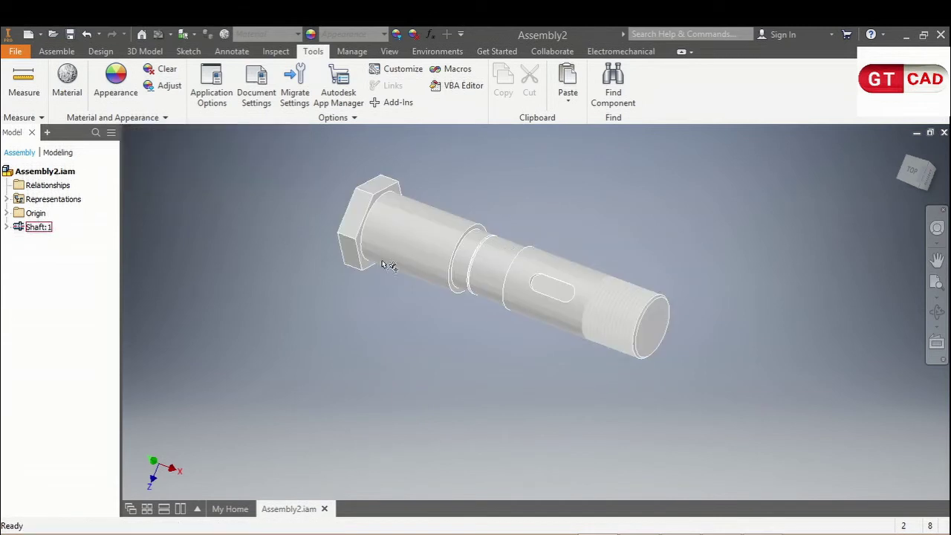
{"action": "right_click", "coordinate": [45, 226]}
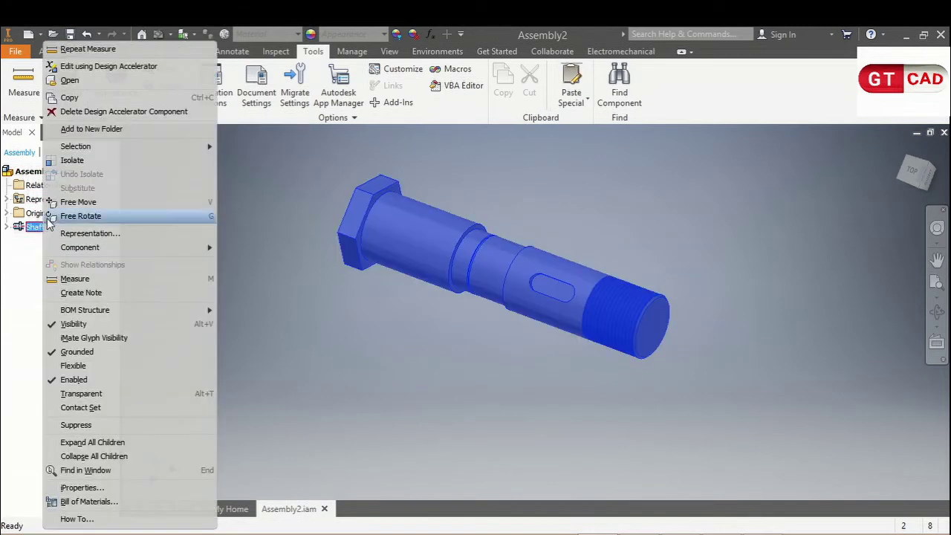
{"action": "left_click", "coordinate": [74, 65]}
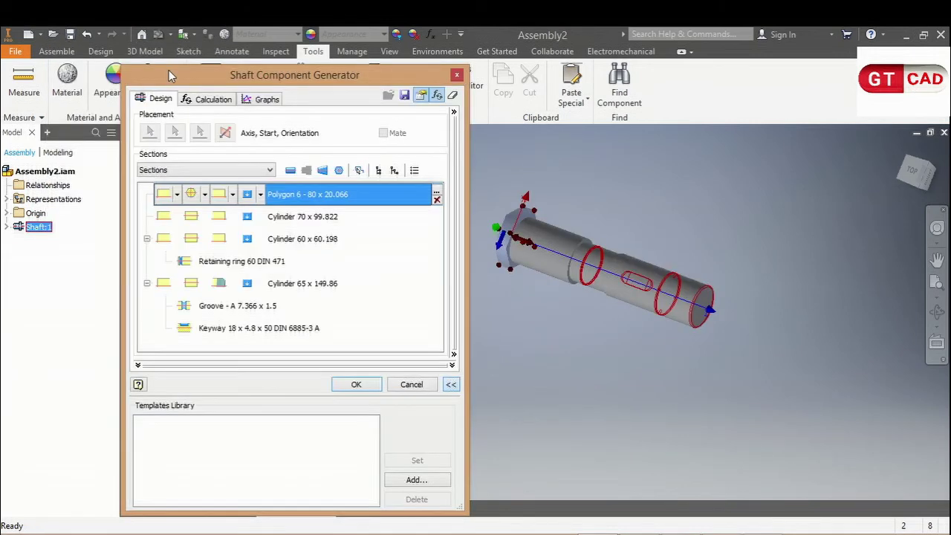
{"action": "left_click", "coordinate": [236, 330]}
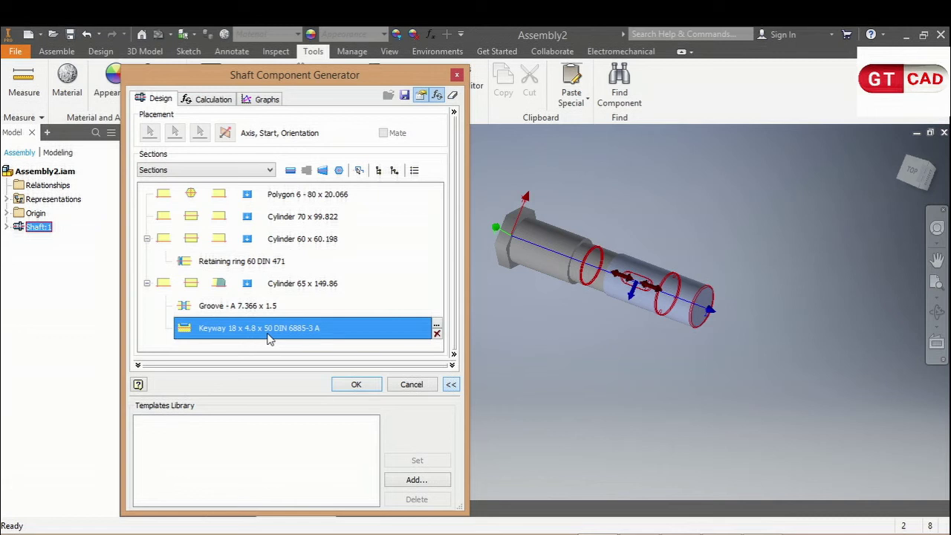
{"action": "left_click", "coordinate": [392, 385]}
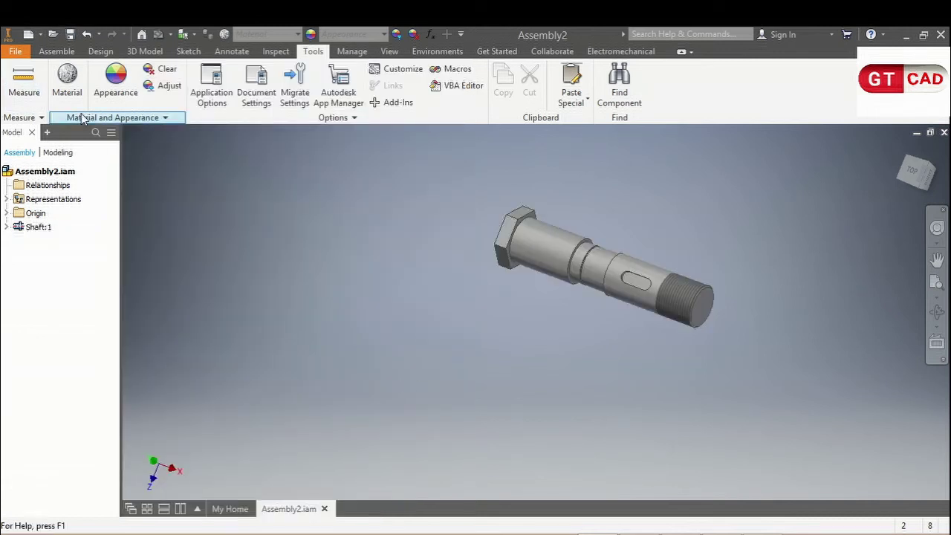
{"action": "left_click", "coordinate": [56, 53]}
Place a DIN 6885-3 A key for 58-65 shafts, 18x7, length 50, above the shaft.
{"action": "left_click", "coordinate": [37, 75]}
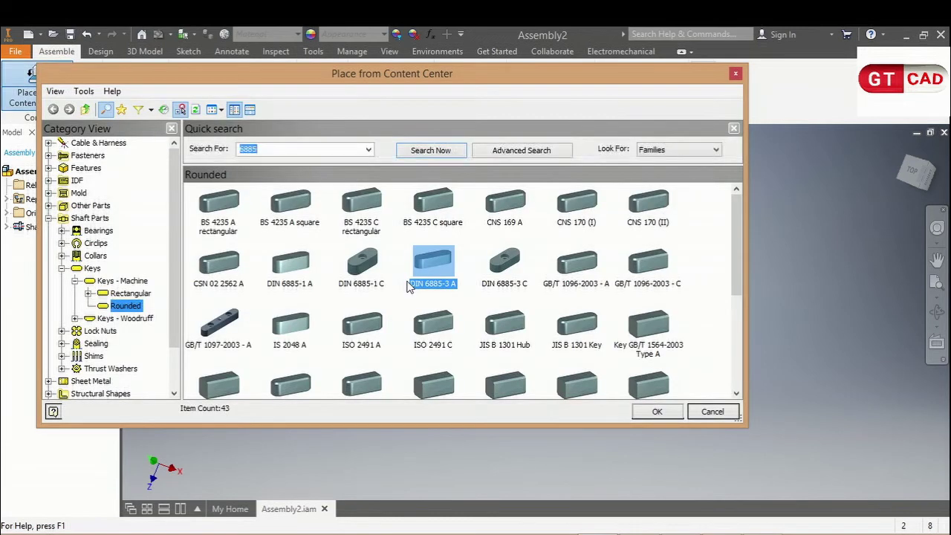
{"action": "double_click", "coordinate": [428, 268]}
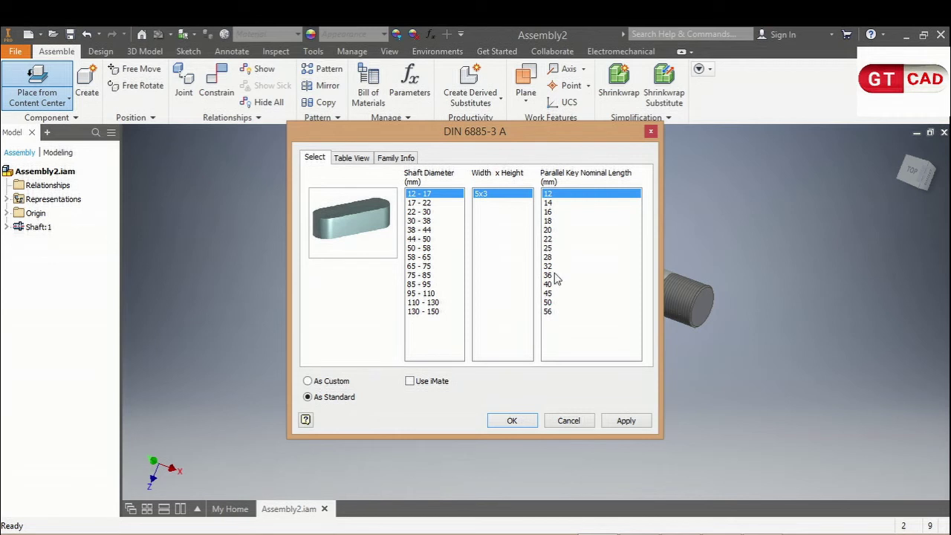
{"action": "left_click", "coordinate": [429, 266]}
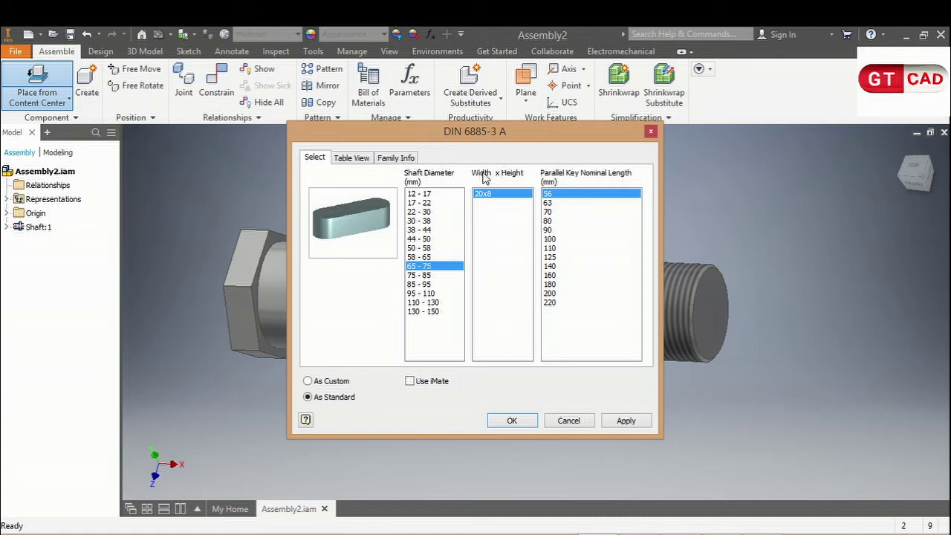
{"action": "left_click", "coordinate": [425, 258]}
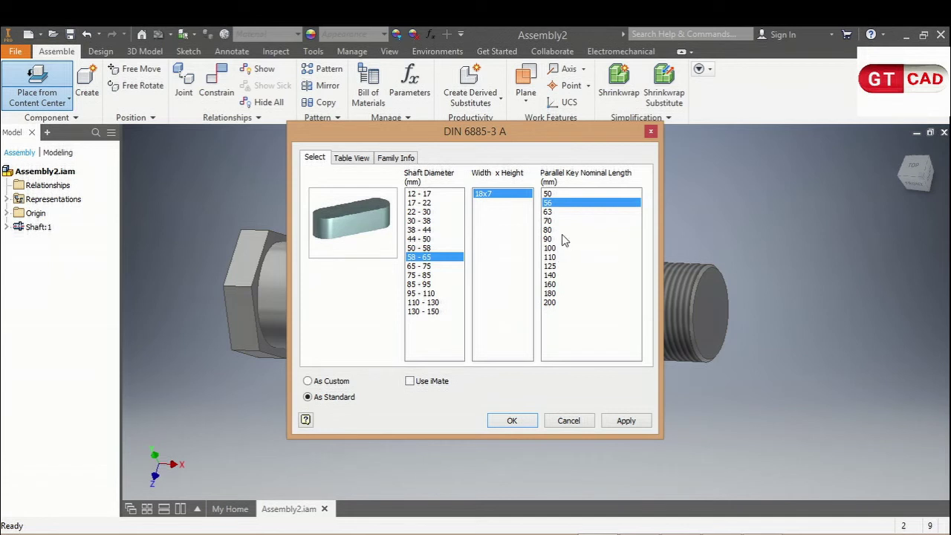
{"action": "left_click", "coordinate": [551, 195]}
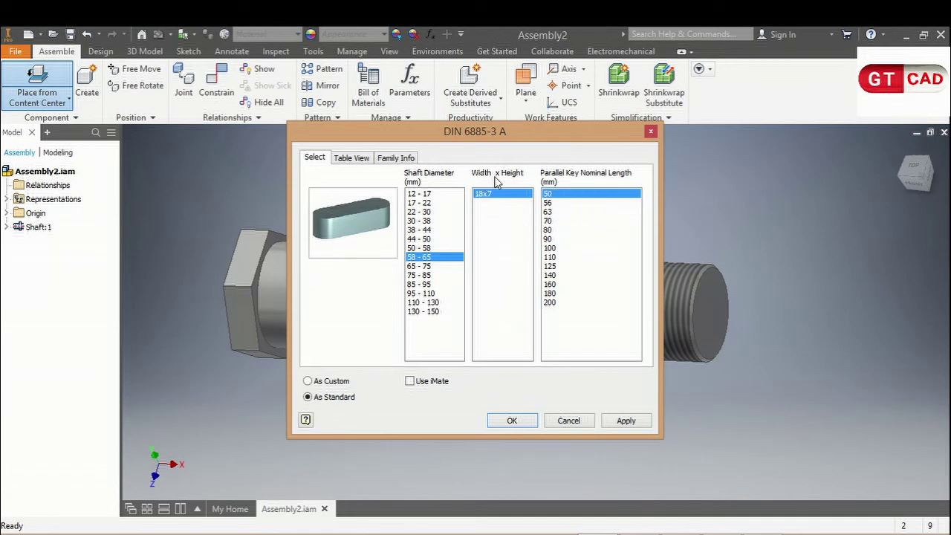
{"action": "left_click", "coordinate": [515, 420]}
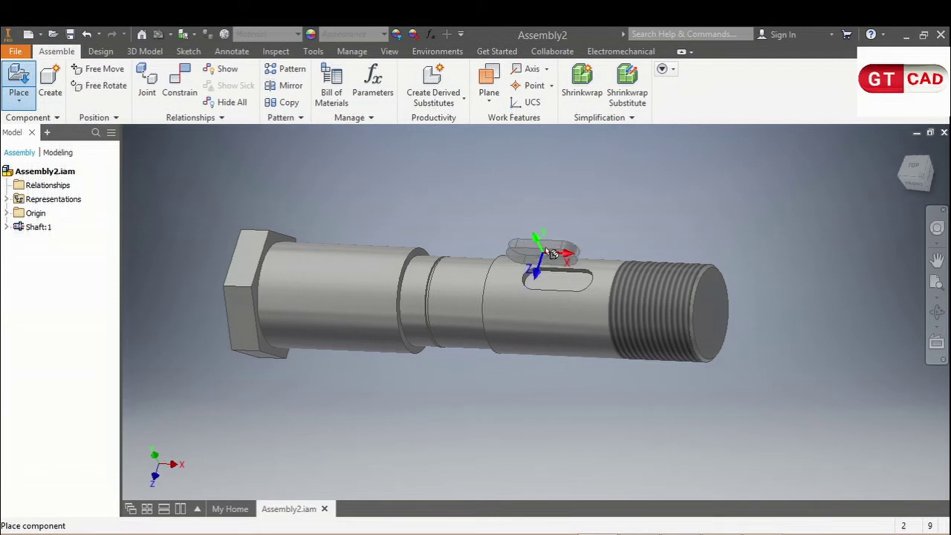
{"action": "left_click", "coordinate": [557, 225]}
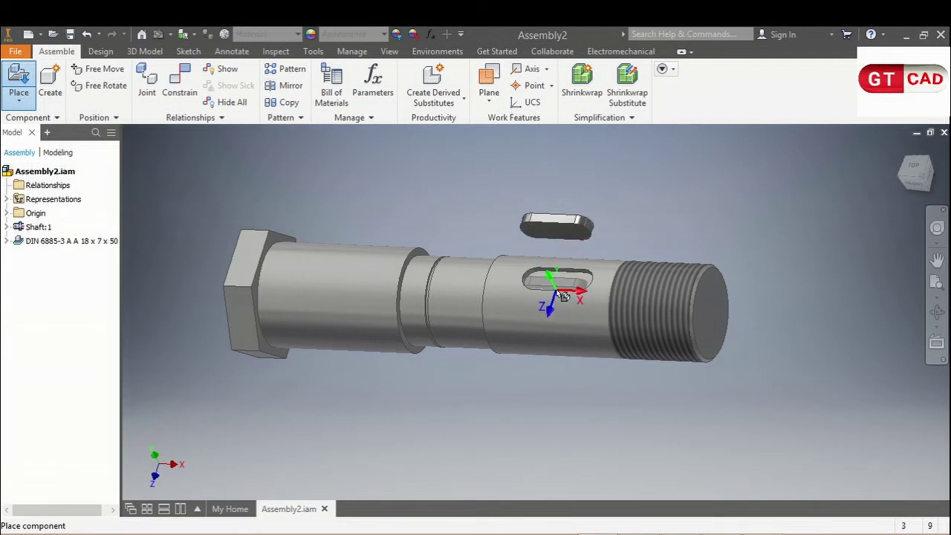
{"action": "key", "text": "Escape"}
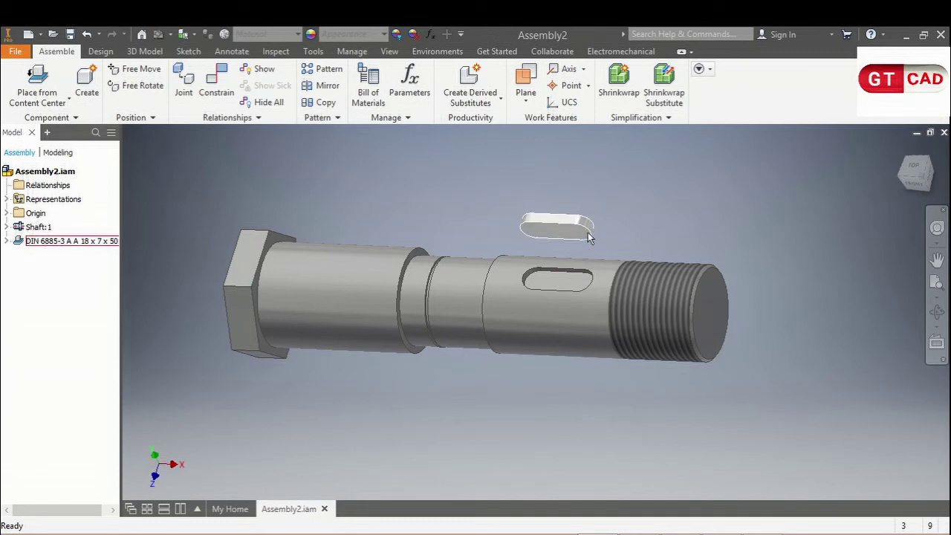
Select and deselect the shaft, then return to the Assemble commands.
{"action": "left_click", "coordinate": [134, 68]}
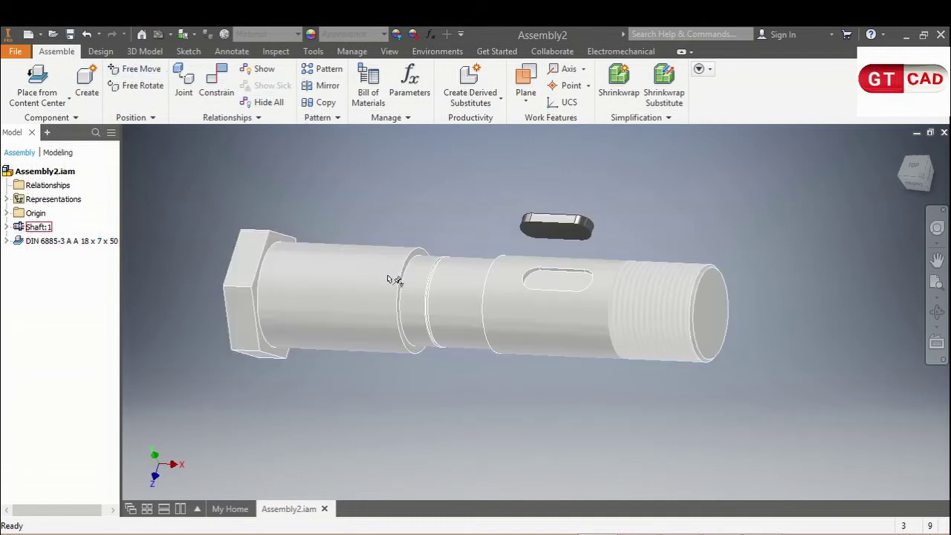
{"action": "left_click", "coordinate": [461, 296]}
{"action": "key", "text": "Escape"}
{"action": "left_click", "coordinate": [100, 52]}
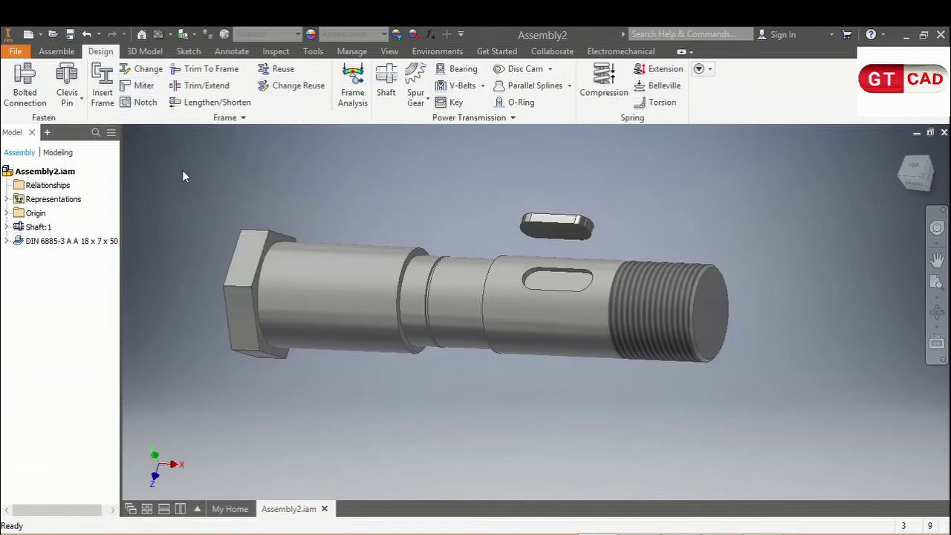
{"action": "left_click", "coordinate": [56, 52]}
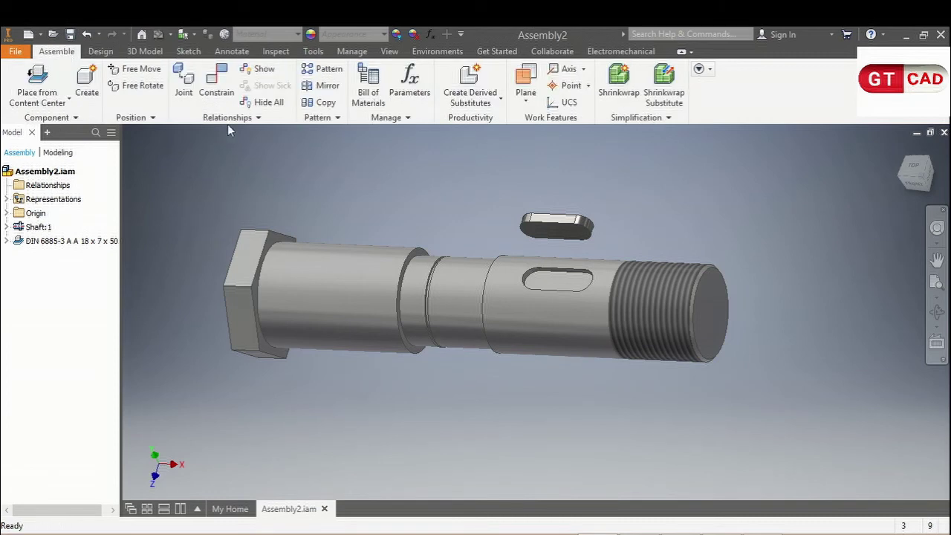
Mate the key's bottom face to the keyway slot floor.
{"action": "left_click", "coordinate": [231, 103]}
{"action": "scroll", "coordinate": [563, 233], "scroll_direction": "up", "scroll_amount": 4}
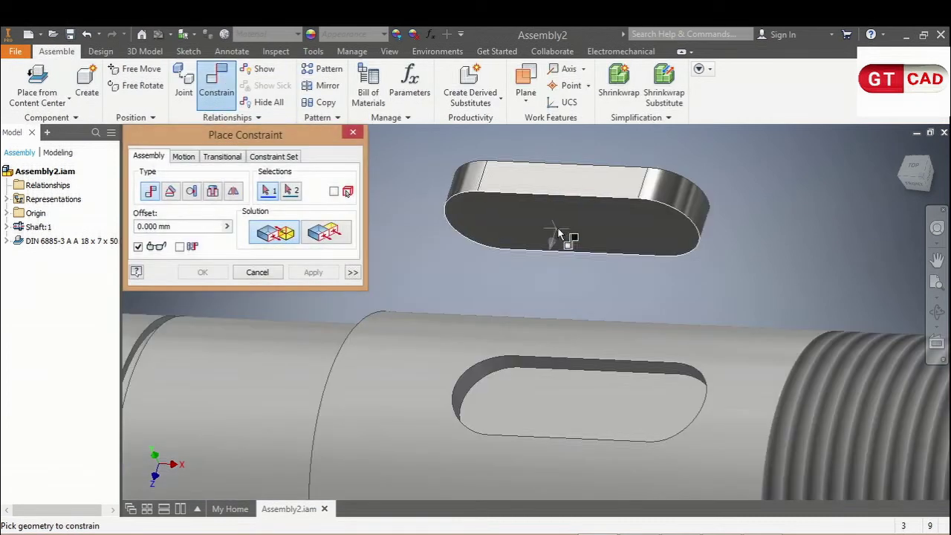
{"action": "left_click", "coordinate": [561, 234]}
{"action": "scroll", "coordinate": [548, 293], "scroll_direction": "down", "scroll_amount": 4}
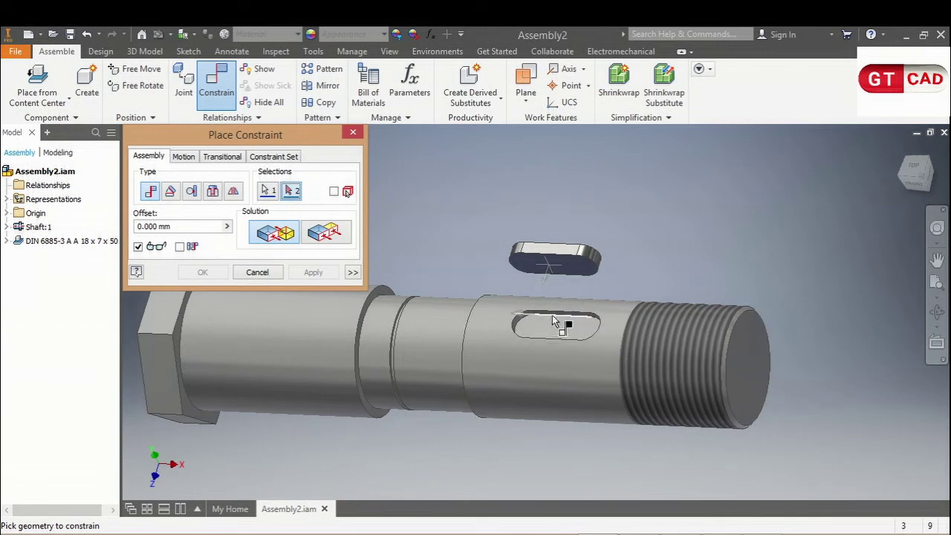
{"action": "left_click", "coordinate": [544, 330]}
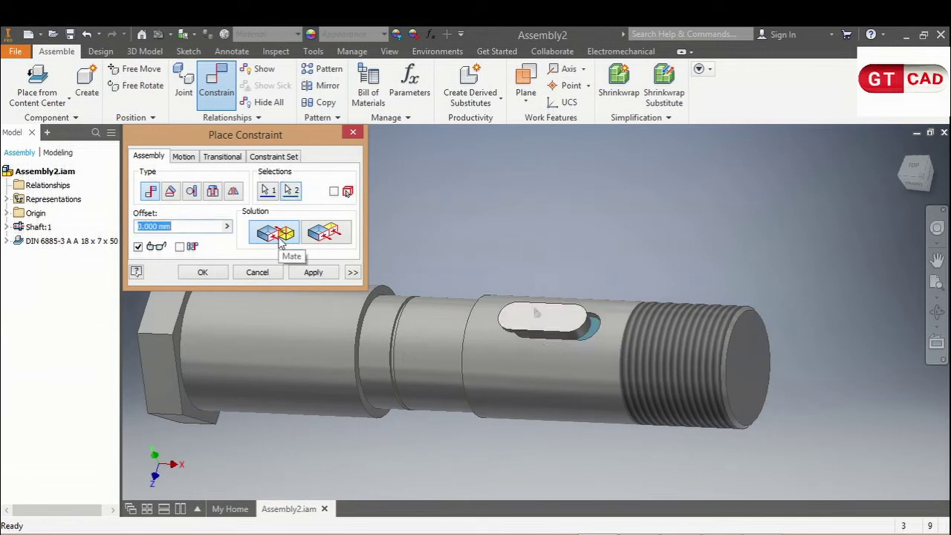
{"action": "left_click", "coordinate": [318, 273]}
{"action": "scroll", "coordinate": [587, 327], "scroll_direction": "down", "scroll_amount": 3}
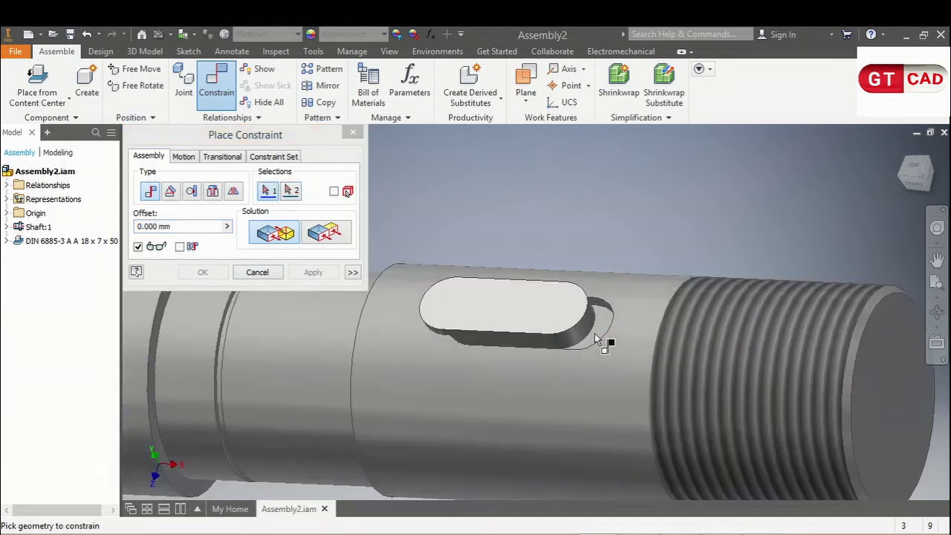
{"action": "left_click", "coordinate": [463, 343]}
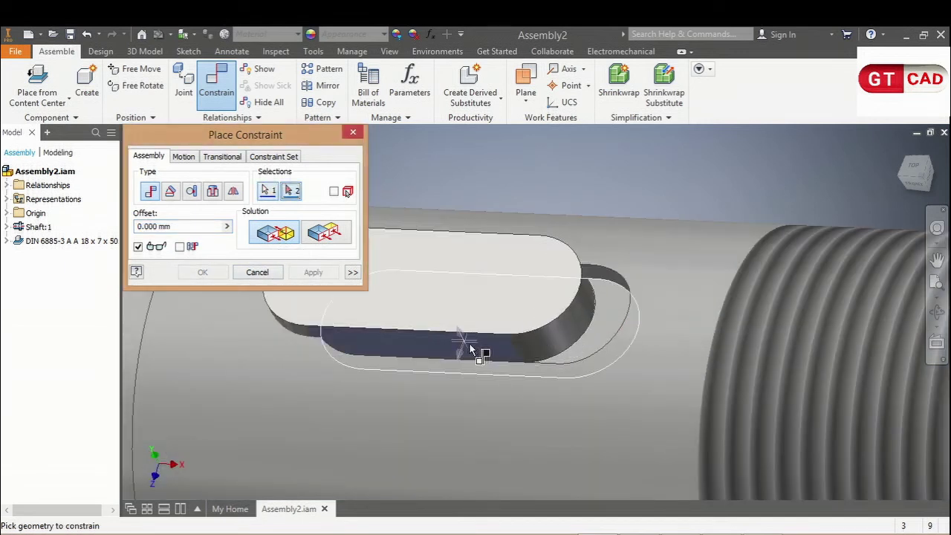
{"action": "key", "text": "Escape"}
Add a second mate constraint between the key and the slot to seat it.
{"action": "left_click_drag", "start_coordinate": [486, 322], "coordinate": [532, 207]}
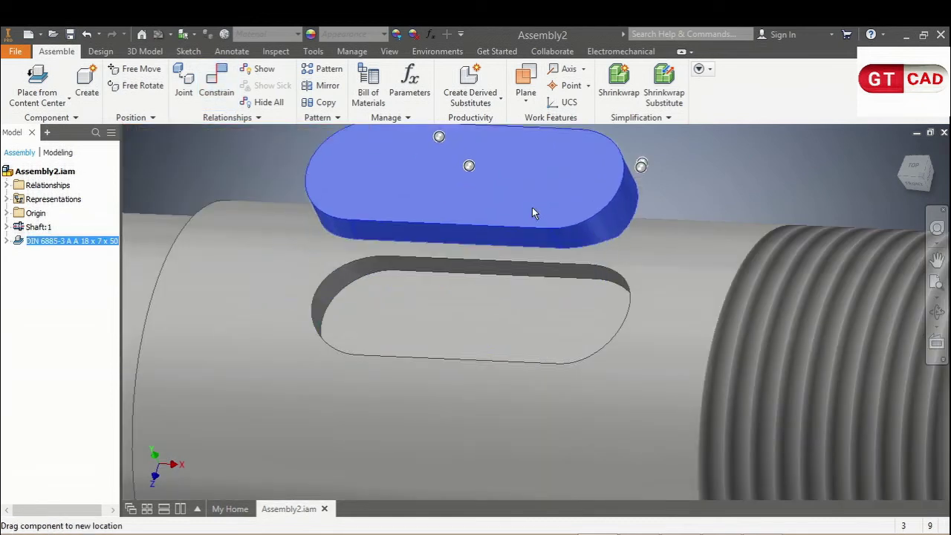
{"action": "scroll", "coordinate": [709, 200], "scroll_direction": "up", "scroll_amount": 3}
{"action": "mouse_move", "coordinate": [676, 234]}
{"action": "middle_mouse_down", "text": "shift"}
{"action": "mouse_move", "coordinate": [662, 263]}
{"action": "mouse_move", "coordinate": [637, 245]}
{"action": "mouse_move", "coordinate": [630, 291]}
{"action": "mouse_move", "coordinate": [647, 290]}
{"action": "middle_mouse_up", "text": "shift"}
{"action": "key", "text": "c"}
{"action": "scroll", "coordinate": [637, 244], "scroll_direction": "down", "scroll_amount": 5}
{"action": "scroll", "coordinate": [644, 248], "scroll_direction": "up", "scroll_amount": 5}
{"action": "scroll", "coordinate": [648, 291], "scroll_direction": "down", "scroll_amount": 5}
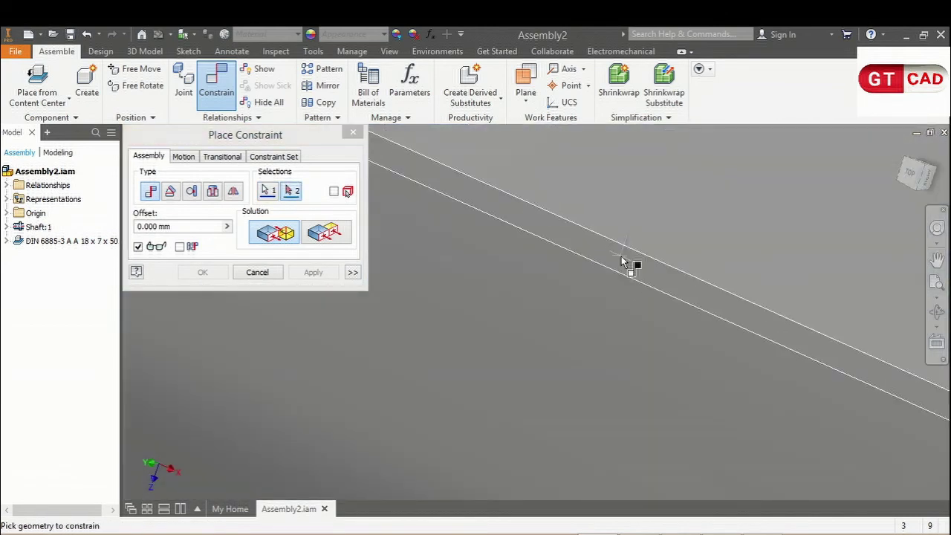
{"action": "left_click", "coordinate": [619, 261]}
{"action": "scroll", "coordinate": [581, 284], "scroll_direction": "up", "scroll_amount": 5}
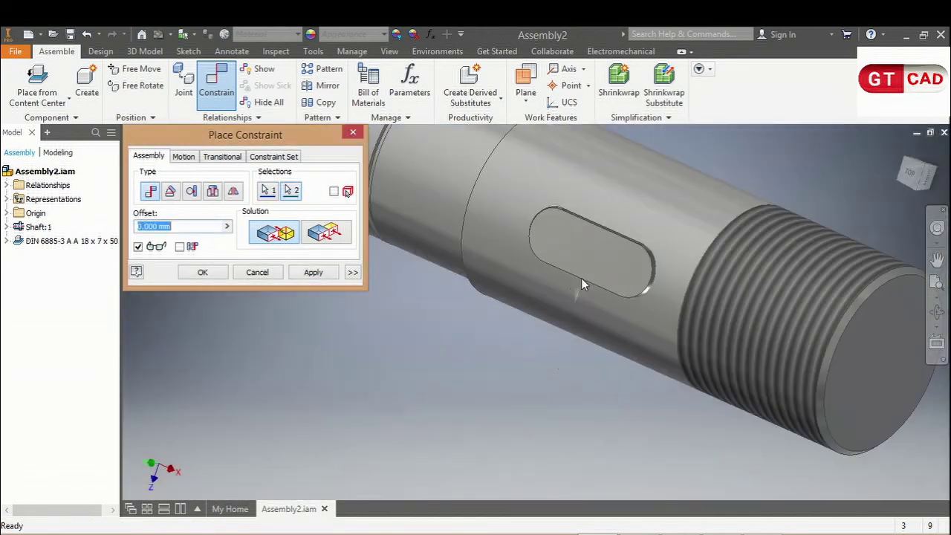
{"action": "left_click", "coordinate": [313, 273]}
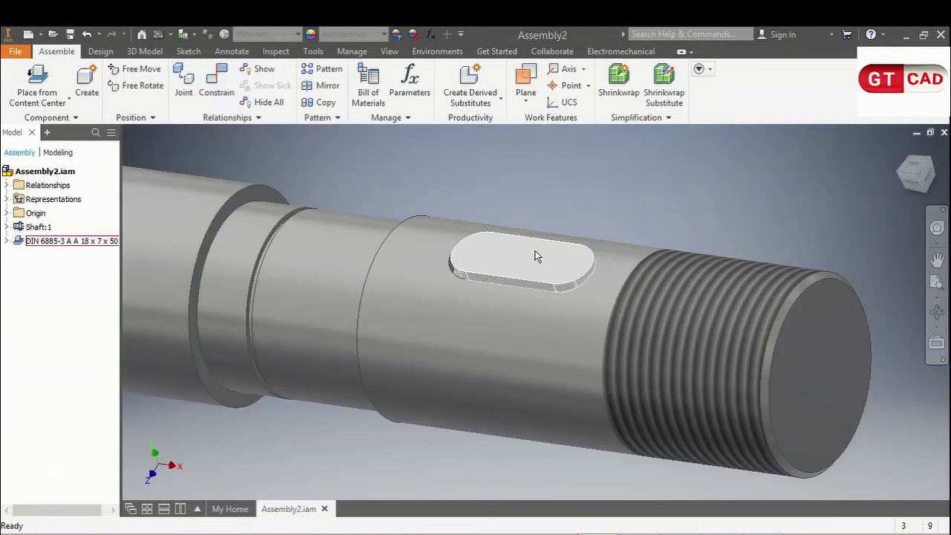
{"action": "left_click_drag", "start_coordinate": [536, 257], "coordinate": [782, 285]}
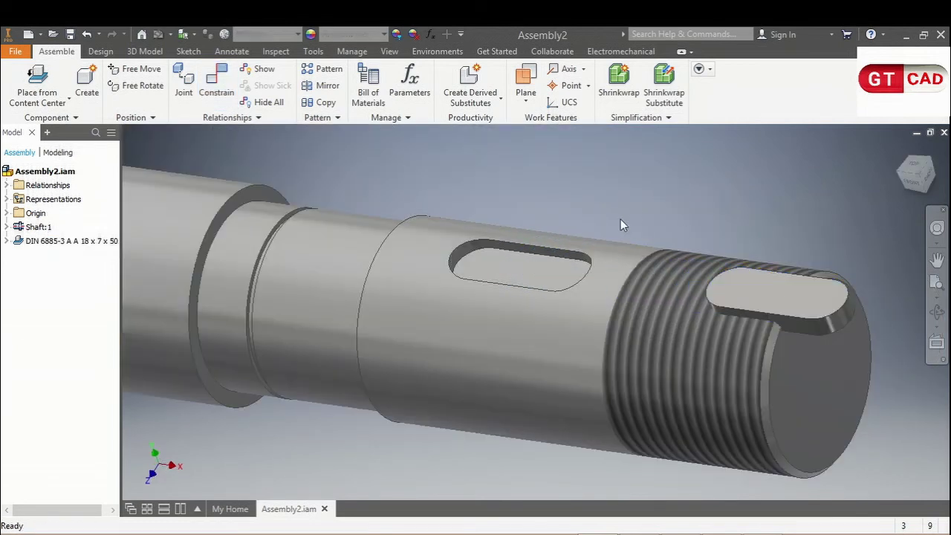
{"action": "mouse_move", "coordinate": [621, 219]}
{"action": "middle_mouse_down", "text": "shift"}
{"action": "mouse_move", "coordinate": [669, 219]}
{"action": "mouse_move", "coordinate": [657, 191]}
{"action": "mouse_move", "coordinate": [655, 238]}
{"action": "middle_mouse_up", "text": "shift"}
Align the key's rounded end with the slot's rounded end so it sits in the keyway.
{"action": "left_click", "coordinate": [212, 81]}
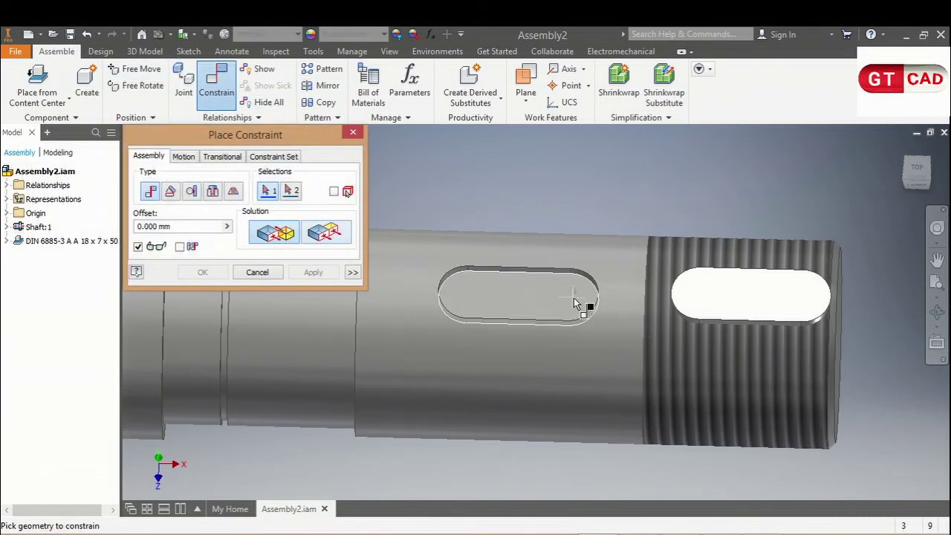
{"action": "middle_click_drag", "start_coordinate": [580, 304], "coordinate": [622, 275], "text": "shift"}
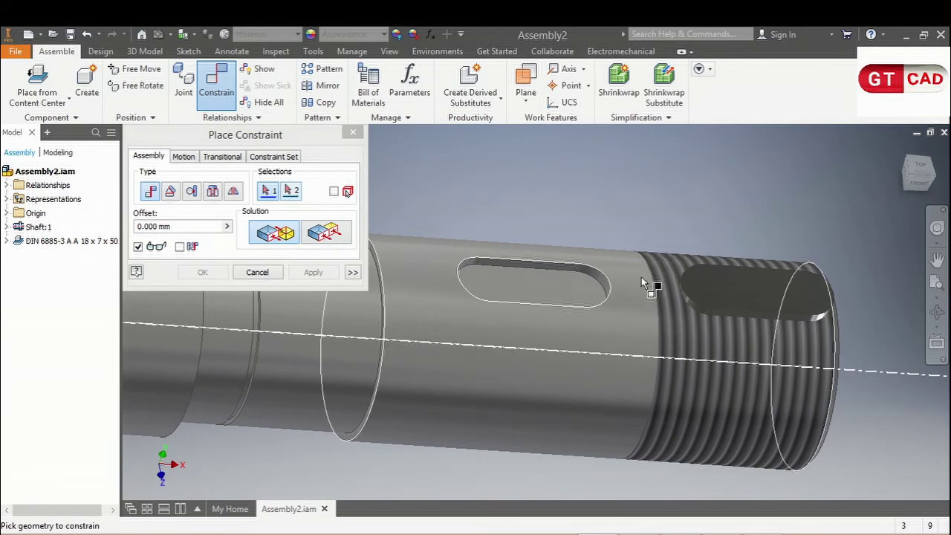
{"action": "scroll", "coordinate": [654, 282], "scroll_direction": "up", "scroll_amount": 5}
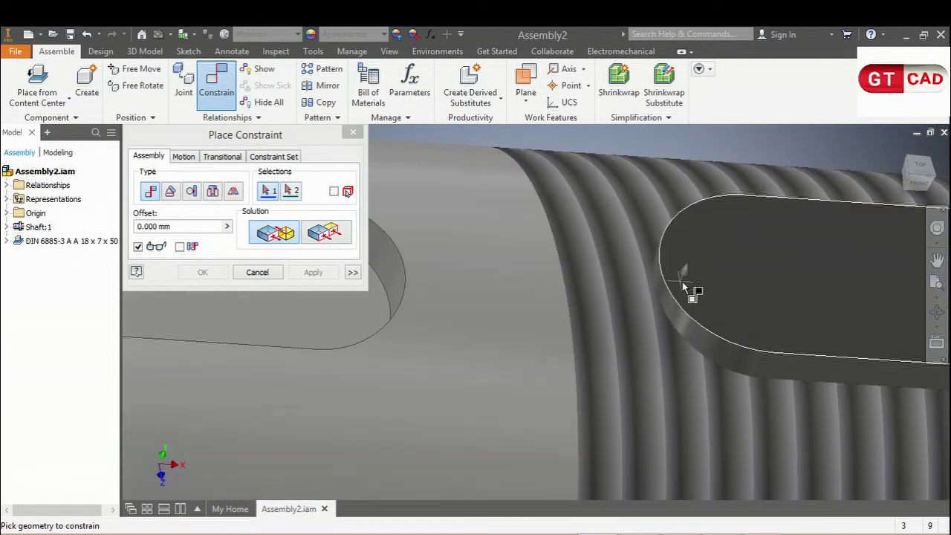
{"action": "left_click", "coordinate": [664, 288]}
{"action": "scroll", "coordinate": [664, 287], "scroll_direction": "down", "scroll_amount": 2}
{"action": "scroll", "coordinate": [667, 287], "scroll_direction": "down", "scroll_amount": 4}
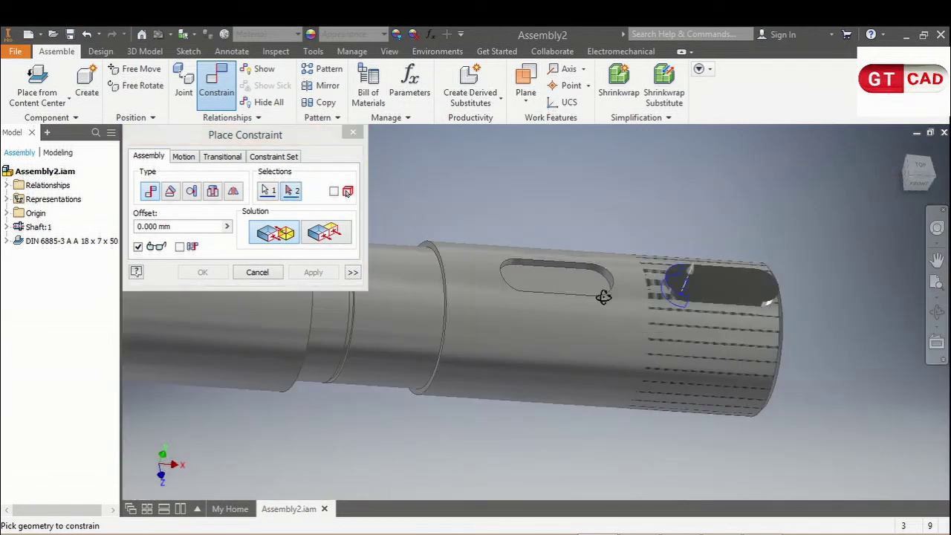
{"action": "scroll", "coordinate": [520, 295], "scroll_direction": "up", "scroll_amount": 3}
{"action": "scroll", "coordinate": [512, 295], "scroll_direction": "up", "scroll_amount": 2}
{"action": "left_click", "coordinate": [505, 288]}
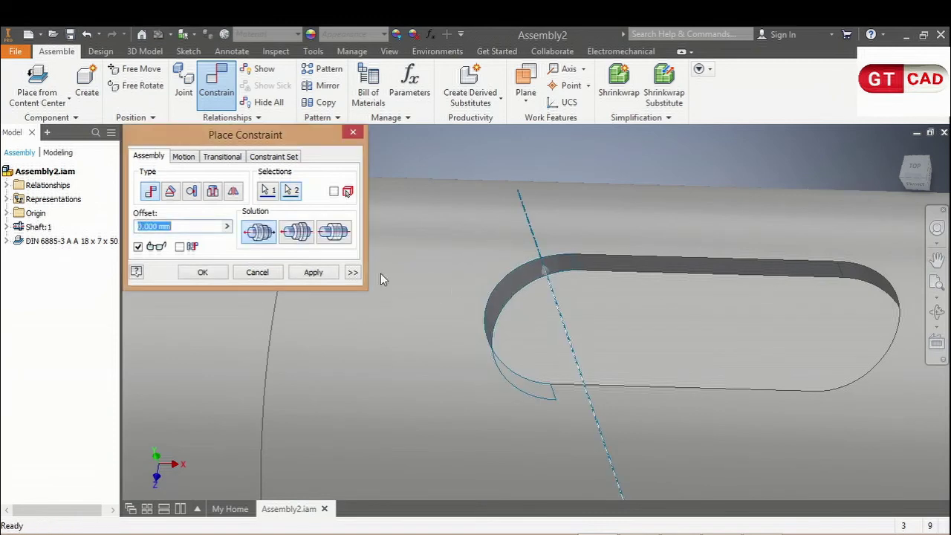
{"action": "left_click", "coordinate": [296, 232]}
{"action": "left_click", "coordinate": [314, 272]}
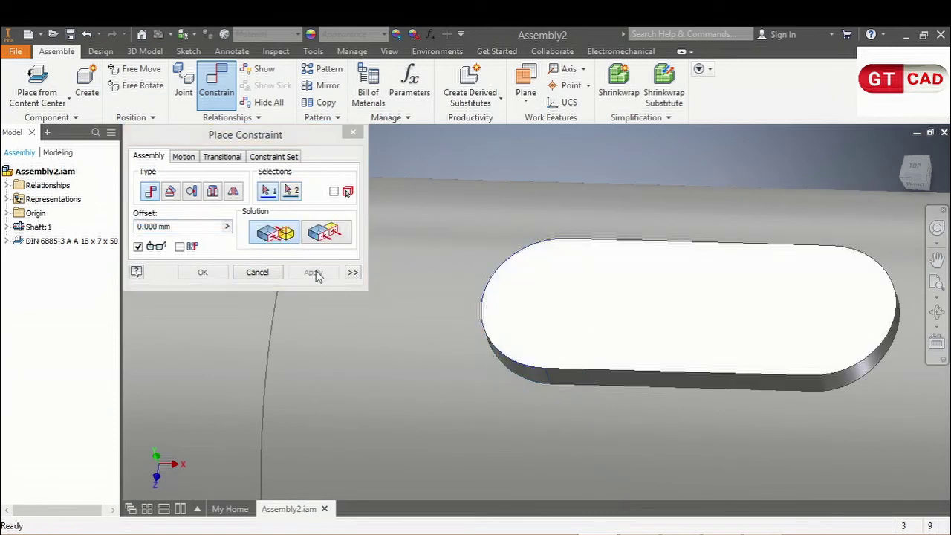
{"action": "left_click", "coordinate": [269, 272]}
Orbit and zoom around the shaft to inspect the seated key.
{"action": "scroll", "coordinate": [455, 290], "scroll_direction": "down", "scroll_amount": 4}
{"action": "mouse_move", "coordinate": [455, 290]}
{"action": "middle_mouse_down", "text": "shift"}
{"action": "mouse_move", "coordinate": [491, 265]}
{"action": "mouse_move", "coordinate": [530, 339]}
{"action": "middle_mouse_up", "text": "shift"}
{"action": "scroll", "coordinate": [475, 300], "scroll_direction": "up", "scroll_amount": 4}
{"action": "left_click", "coordinate": [475, 304]}
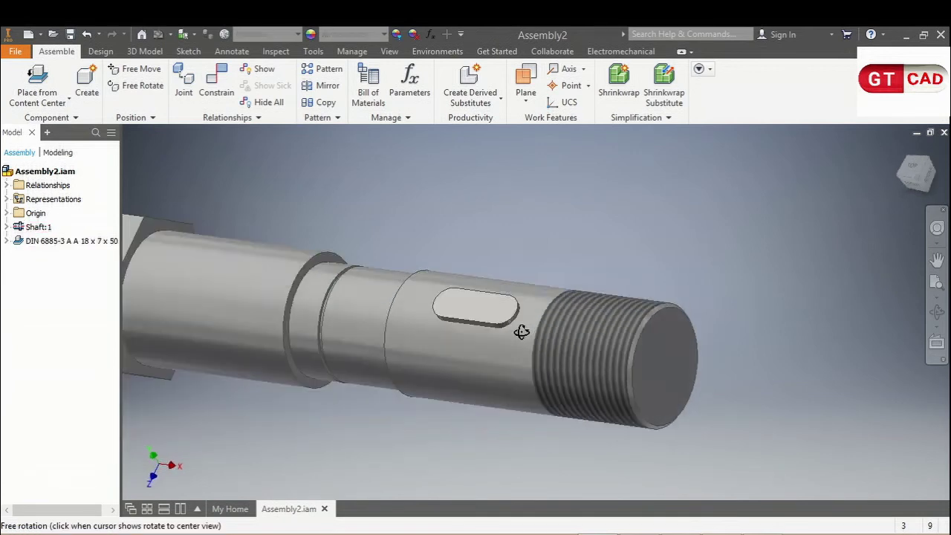
{"action": "scroll", "coordinate": [530, 339], "scroll_direction": "down", "scroll_amount": 4}
{"action": "scroll", "coordinate": [520, 323], "scroll_direction": "up", "scroll_amount": 4}
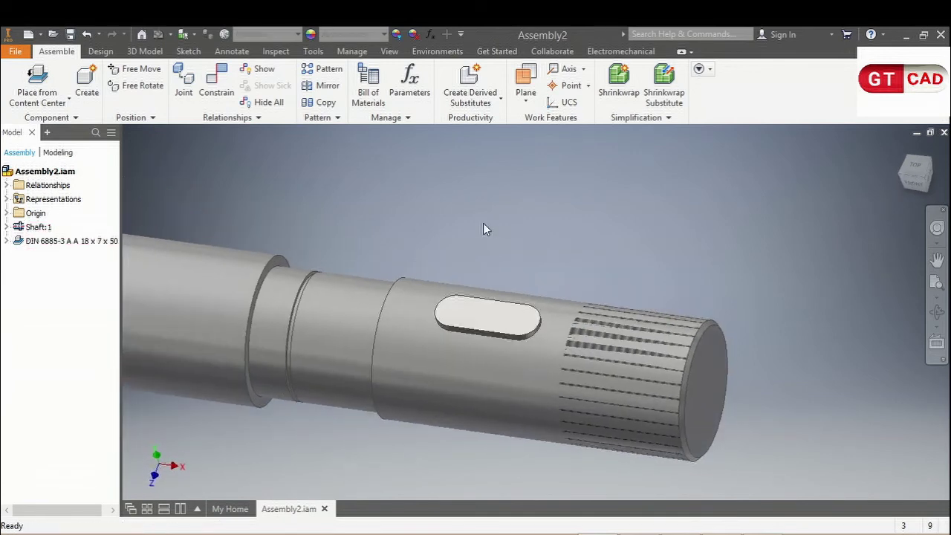
{"action": "scroll", "coordinate": [483, 223], "scroll_direction": "down", "scroll_amount": 4}
{"action": "scroll", "coordinate": [409, 275], "scroll_direction": "up", "scroll_amount": 3}
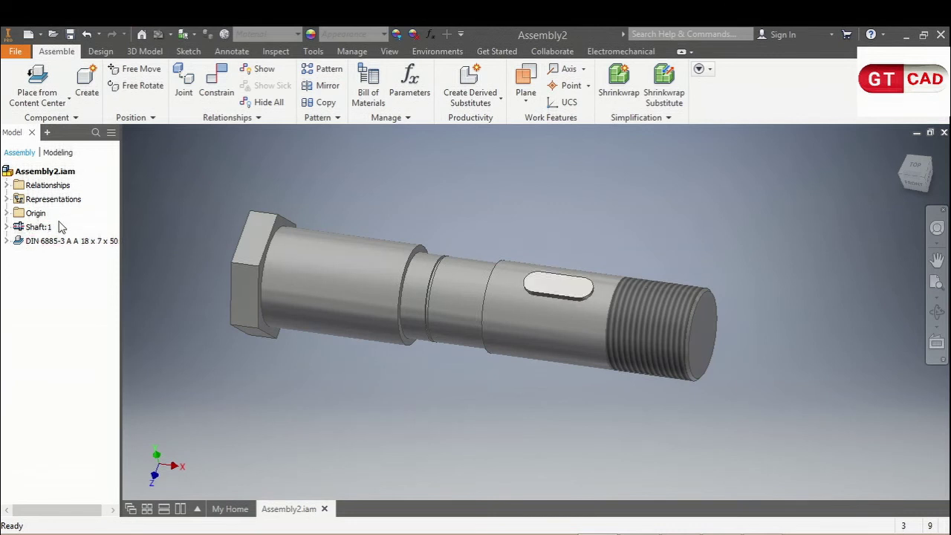
Unground Shaft:1 and drag it away from its fixed position.
{"action": "right_click", "coordinate": [34, 226]}
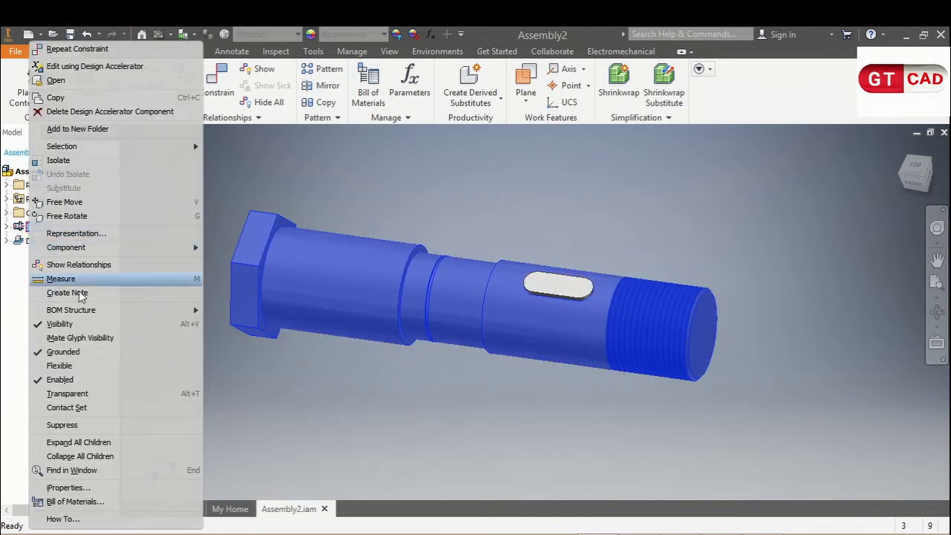
{"action": "left_click", "coordinate": [83, 350]}
{"action": "middle_click_drag", "start_coordinate": [352, 410], "coordinate": [353, 399], "text": "shift"}
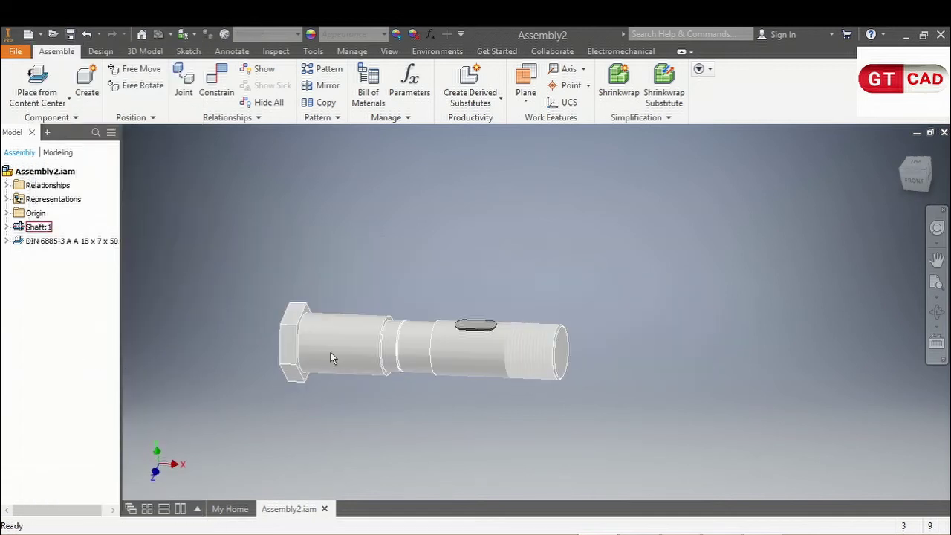
{"action": "mouse_move", "coordinate": [329, 357]}
{"action": "left_mouse_down"}
{"action": "mouse_move", "coordinate": [431, 349]}
{"action": "mouse_move", "coordinate": [369, 377]}
{"action": "mouse_move", "coordinate": [365, 357]}
{"action": "mouse_move", "coordinate": [290, 316]}
{"action": "mouse_move", "coordinate": [310, 379]}
{"action": "mouse_move", "coordinate": [317, 372]}
{"action": "mouse_move", "coordinate": [272, 374]}
{"action": "mouse_move", "coordinate": [347, 257]}
{"action": "mouse_move", "coordinate": [288, 260]}
{"action": "mouse_move", "coordinate": [276, 283]}
{"action": "mouse_move", "coordinate": [458, 315]}
{"action": "mouse_move", "coordinate": [396, 244]}
{"action": "mouse_move", "coordinate": [270, 288]}
{"action": "mouse_move", "coordinate": [414, 334]}
{"action": "mouse_move", "coordinate": [350, 323]}
{"action": "mouse_move", "coordinate": [344, 305]}
{"action": "left_mouse_up"}
{"action": "left_click", "coordinate": [358, 373]}
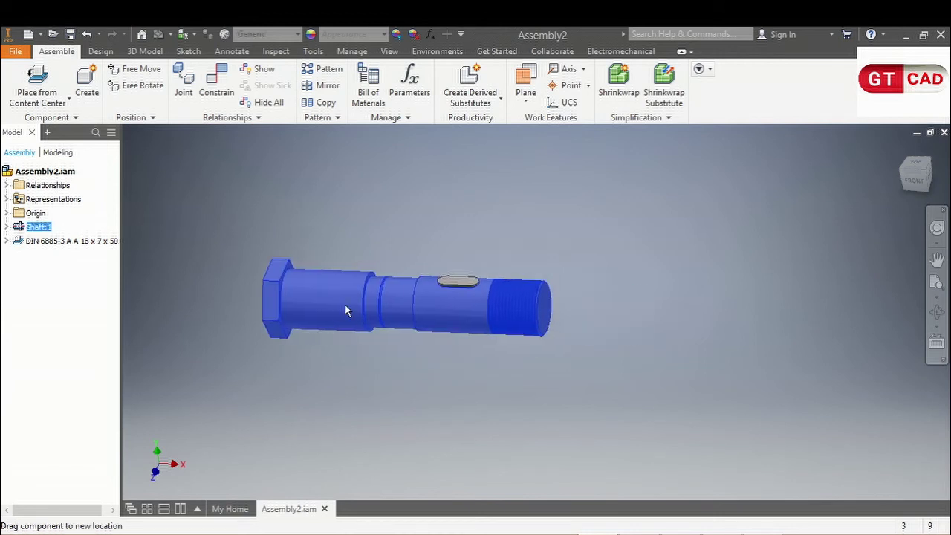
{"action": "left_click", "coordinate": [365, 382]}
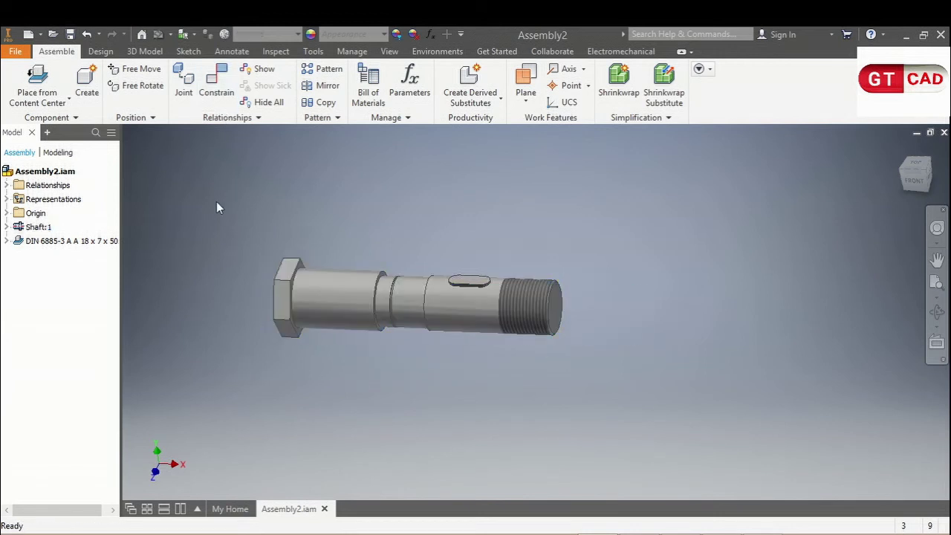
Expand the assembly's Origin folder and the shaft's Origin folder in the browser.
{"action": "left_click", "coordinate": [6, 213]}
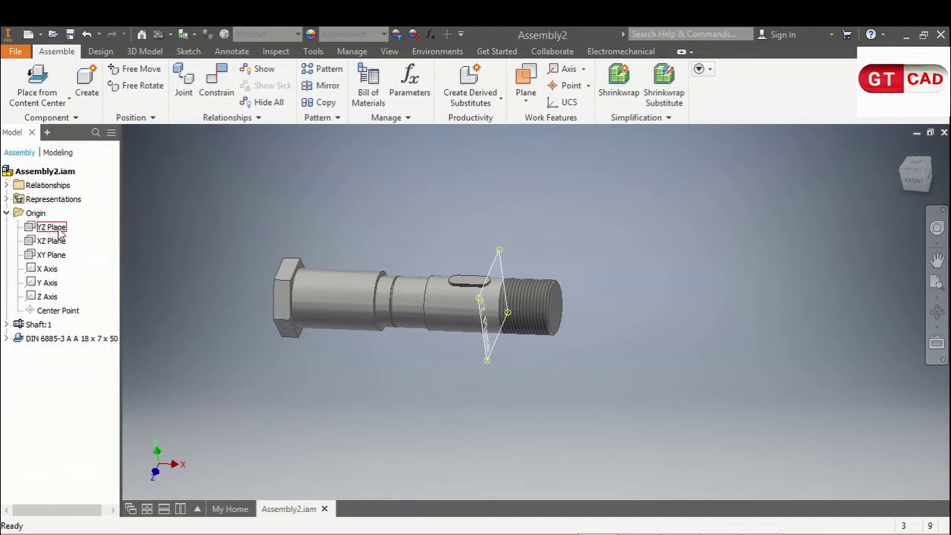
{"action": "left_click", "coordinate": [6, 325]}
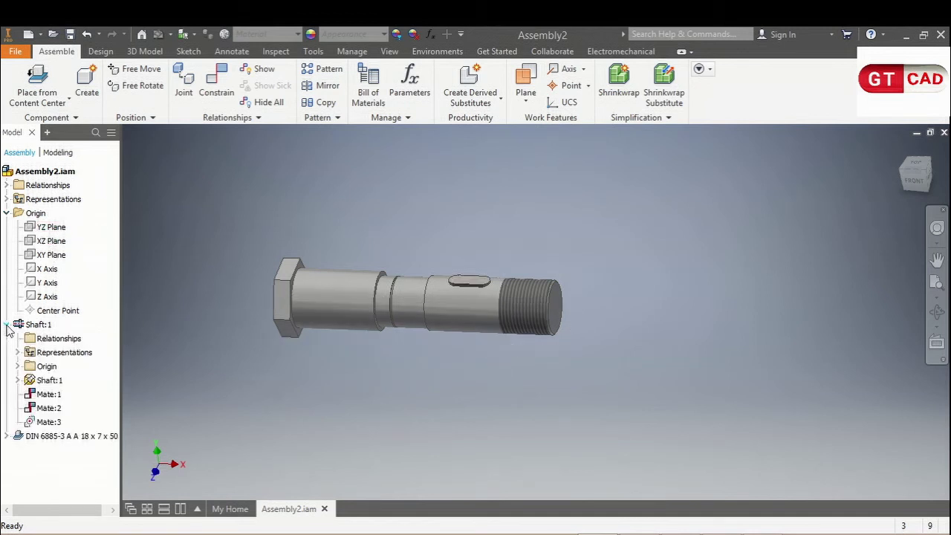
{"action": "left_click", "coordinate": [17, 367]}
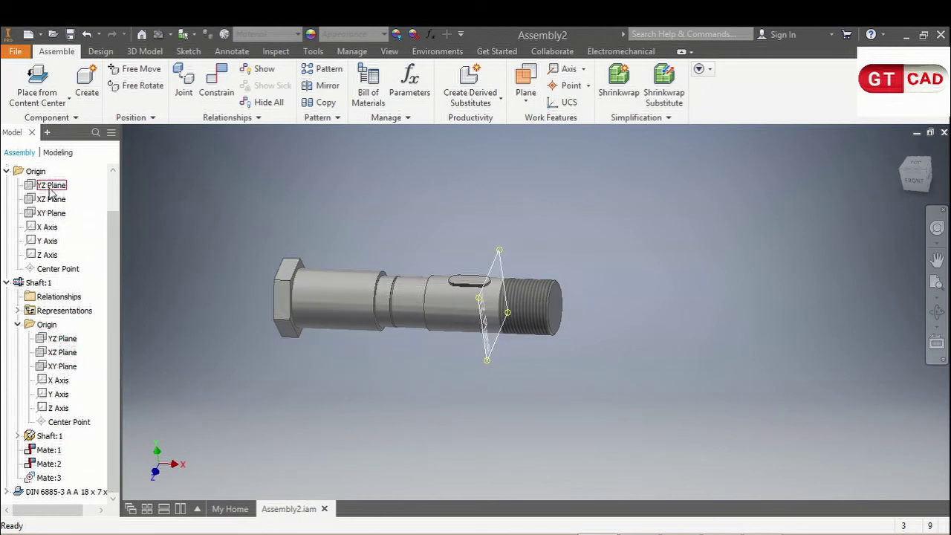
Make the assembly's YZ plane and the shaft's YZ plane flush.
{"action": "left_click", "coordinate": [227, 92]}
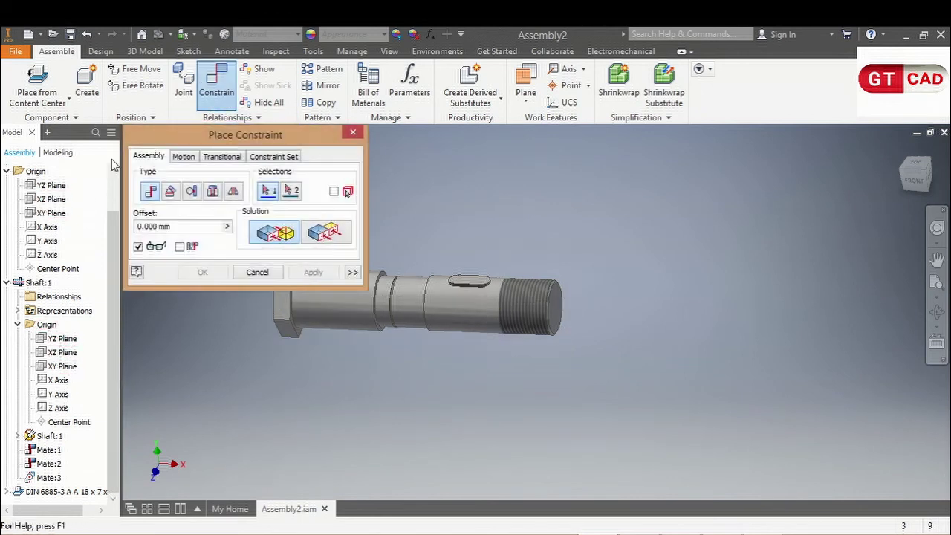
{"action": "mouse_move", "coordinate": [191, 139]}
{"action": "left_mouse_down"}
{"action": "mouse_move", "coordinate": [696, 167]}
{"action": "mouse_move", "coordinate": [694, 153]}
{"action": "left_mouse_up"}
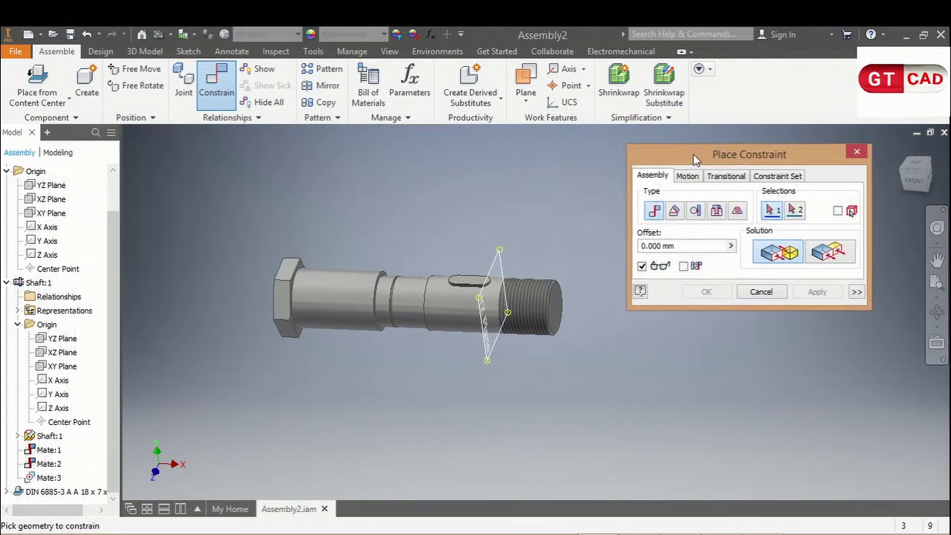
{"action": "left_click", "coordinate": [58, 191]}
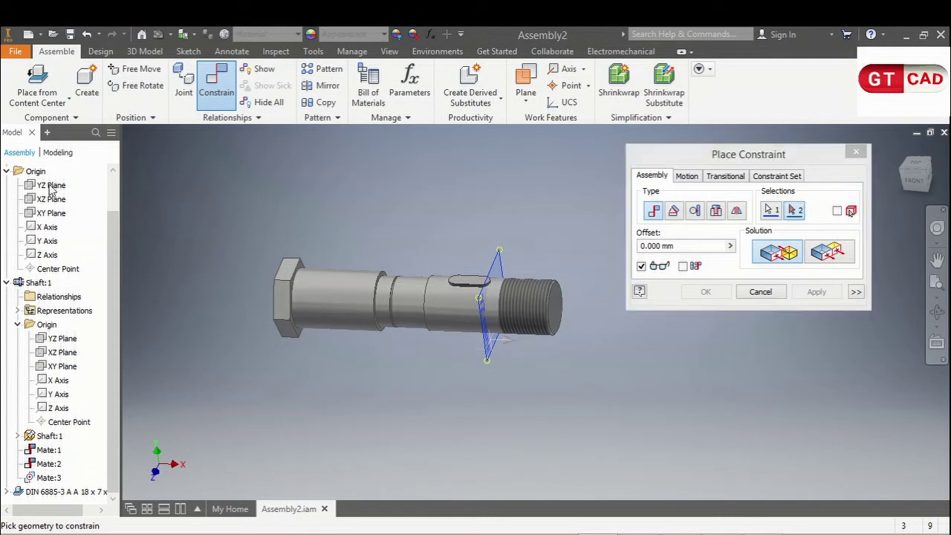
{"action": "left_click", "coordinate": [69, 343]}
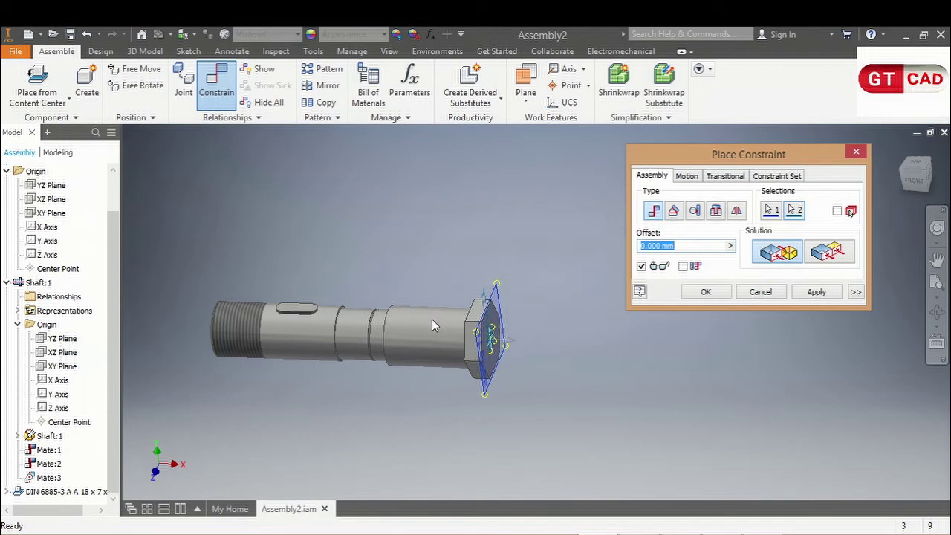
{"action": "left_click", "coordinate": [823, 254]}
{"action": "left_click", "coordinate": [817, 293]}
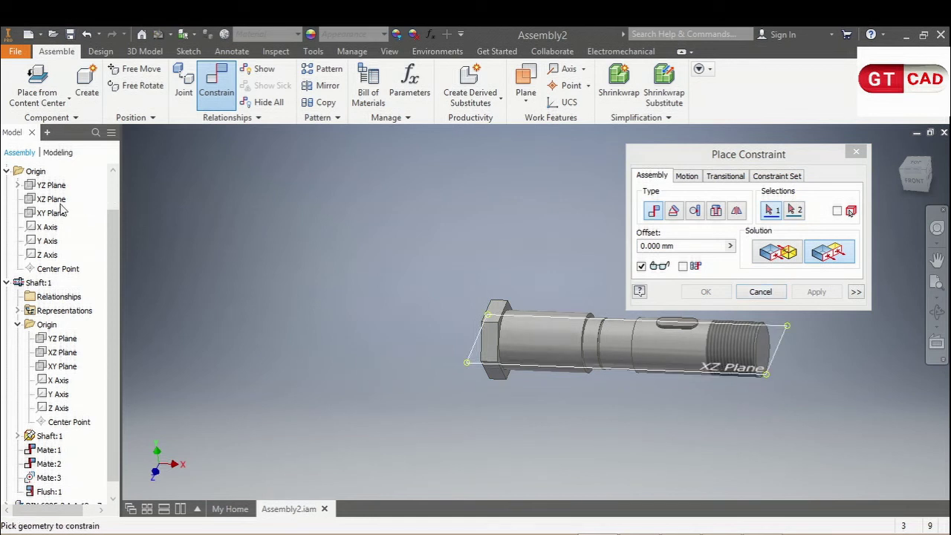
Mate the assembly's XZ plane to the shaft's XZ plane and close the constraint dialog.
{"action": "left_click", "coordinate": [61, 205]}
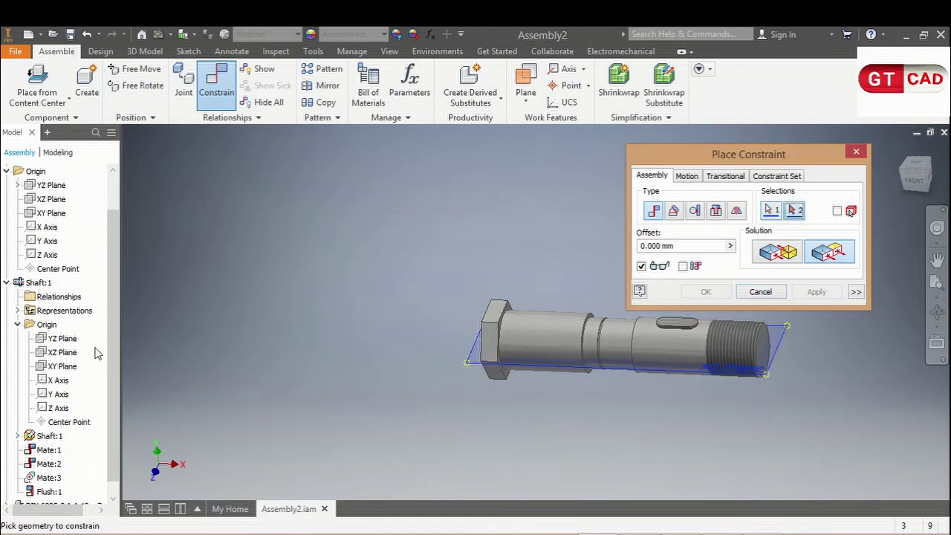
{"action": "left_click", "coordinate": [68, 352]}
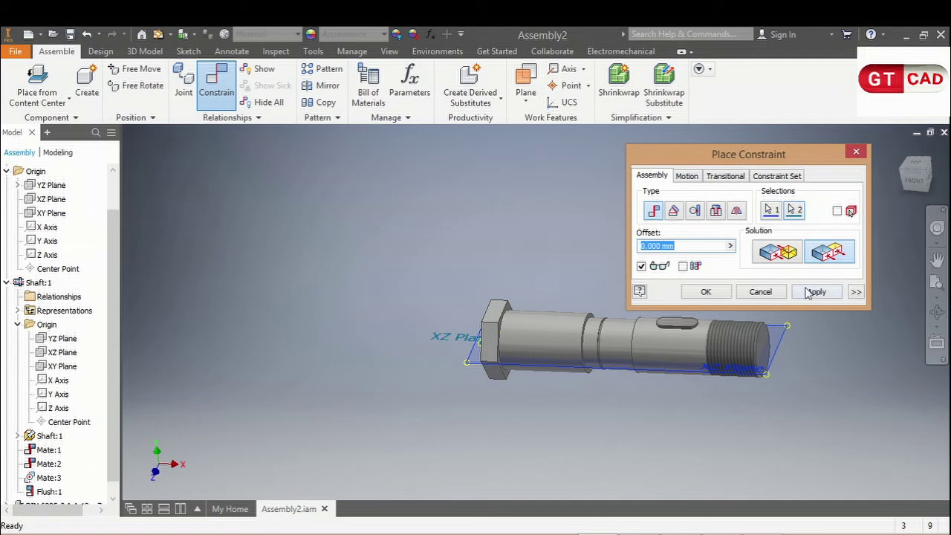
{"action": "left_click", "coordinate": [817, 292]}
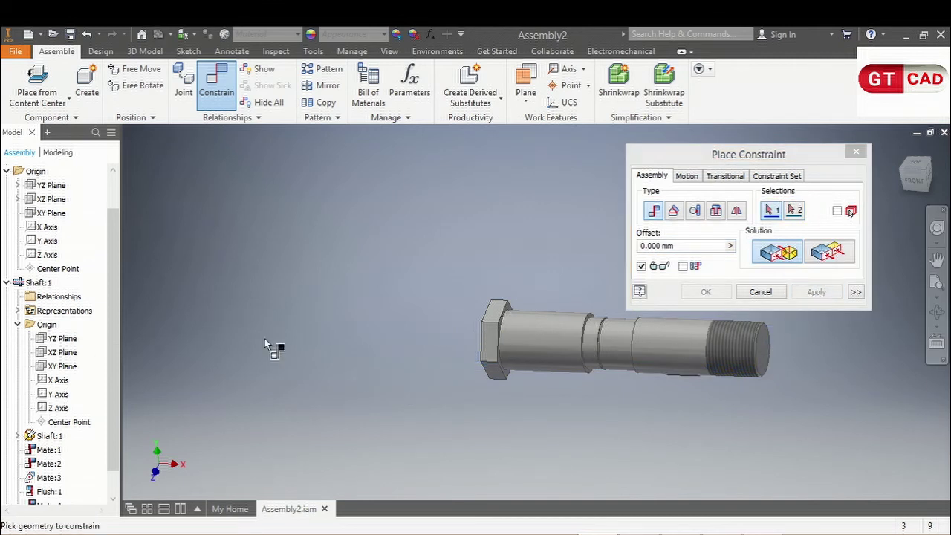
{"action": "left_click", "coordinate": [60, 214]}
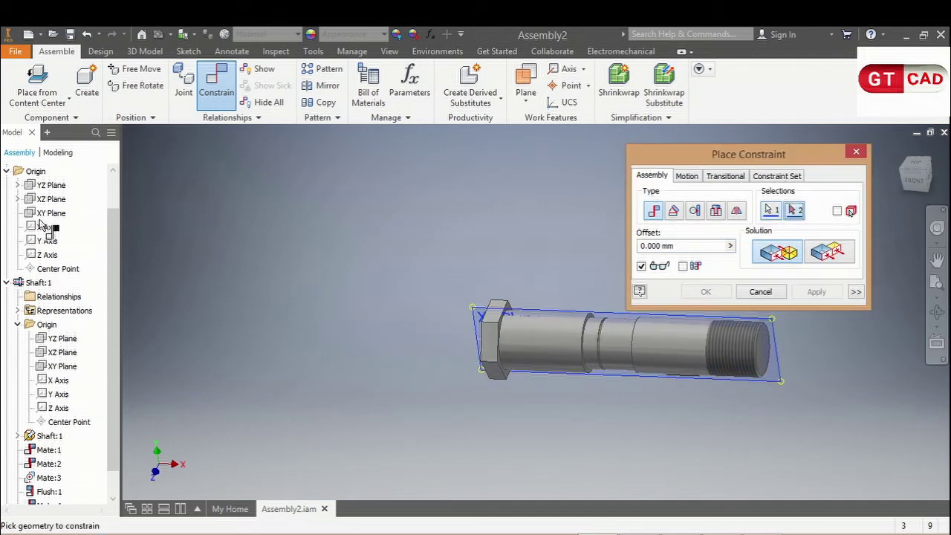
{"action": "left_click", "coordinate": [71, 367]}
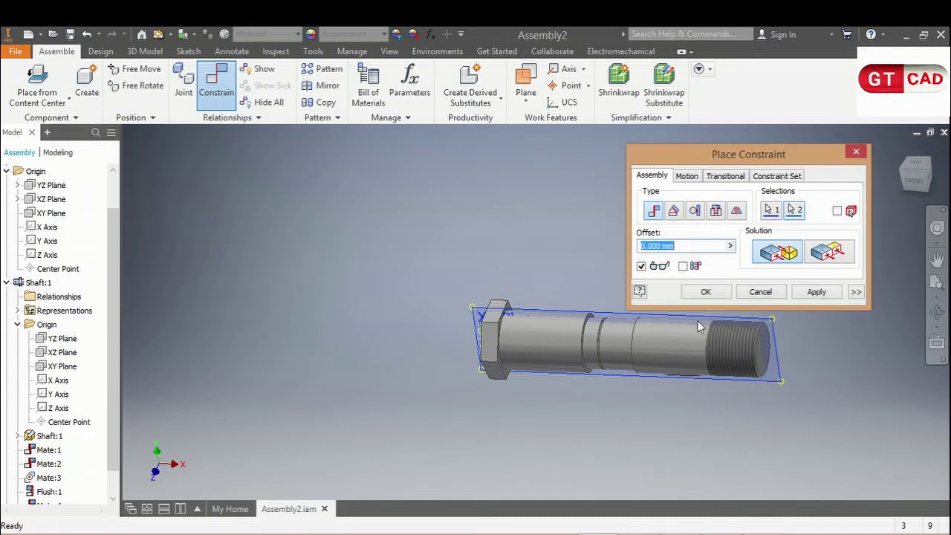
{"action": "left_click", "coordinate": [761, 291]}
Collapse the shaft and origin branches in the browser and orbit to a tilted 3-D view.
{"action": "left_click", "coordinate": [536, 327]}
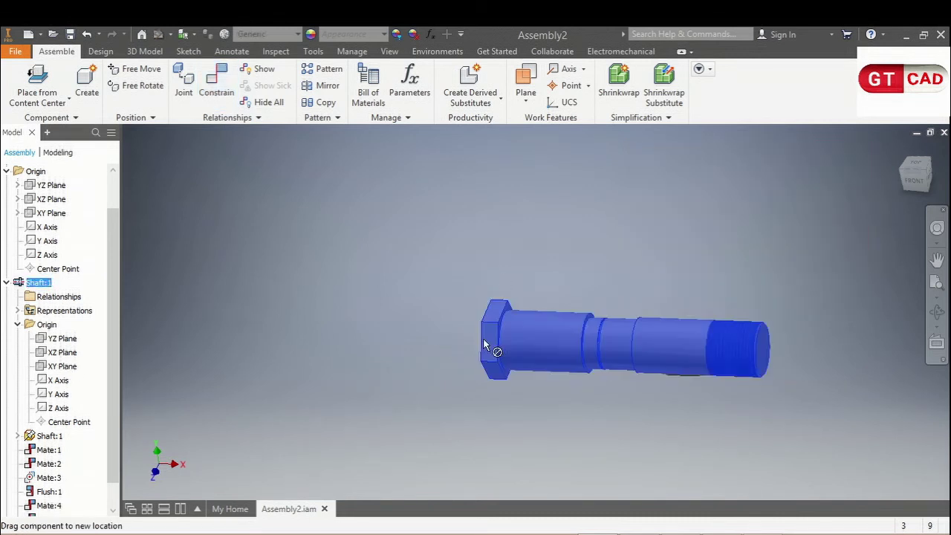
{"action": "left_click", "coordinate": [423, 323]}
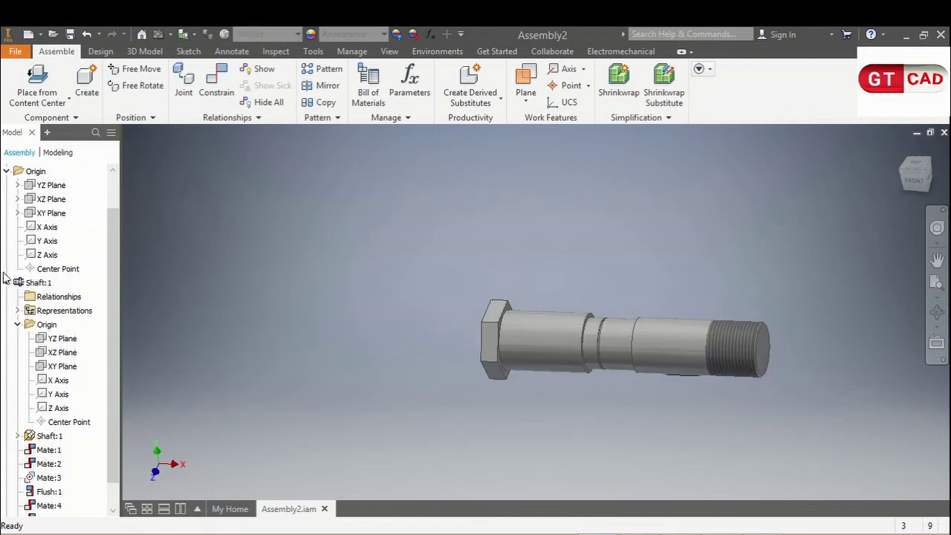
{"action": "left_click", "coordinate": [7, 283]}
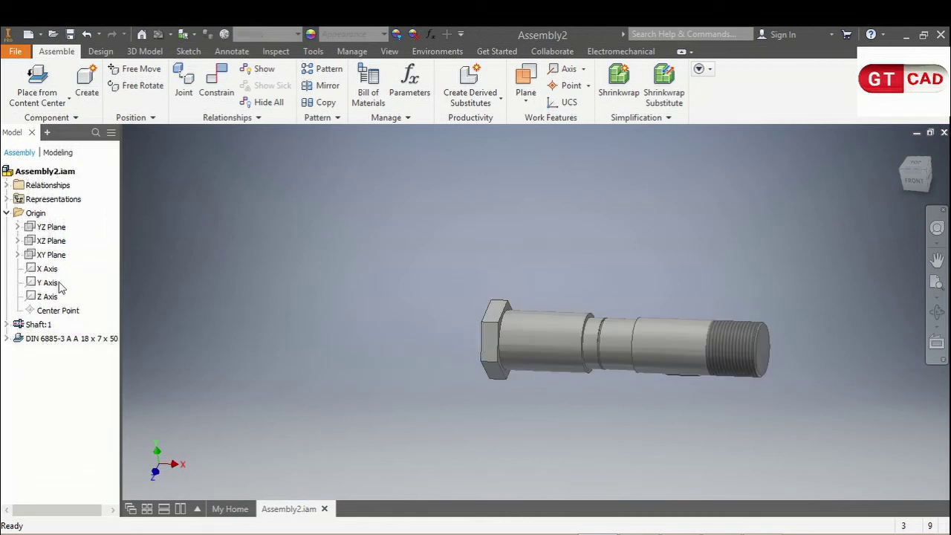
{"action": "left_click", "coordinate": [7, 212]}
{"action": "mouse_move", "coordinate": [654, 386]}
{"action": "middle_mouse_down", "text": "shift"}
{"action": "mouse_move", "coordinate": [679, 347]}
{"action": "mouse_move", "coordinate": [646, 231]}
{"action": "mouse_move", "coordinate": [656, 238]}
{"action": "mouse_move", "coordinate": [623, 265]}
{"action": "mouse_move", "coordinate": [682, 212]}
{"action": "mouse_move", "coordinate": [697, 228]}
{"action": "mouse_move", "coordinate": [632, 260]}
{"action": "mouse_move", "coordinate": [675, 233]}
{"action": "mouse_move", "coordinate": [610, 290]}
{"action": "middle_mouse_up", "text": "shift"}
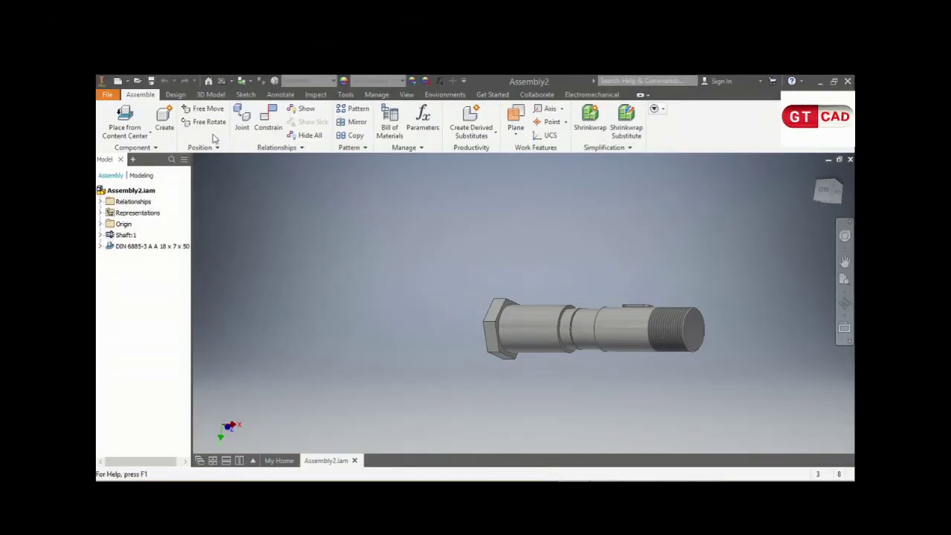
Search Content Center for 625 and start placing the DIN 625 SKF bearing.
{"action": "left_click", "coordinate": [137, 114]}
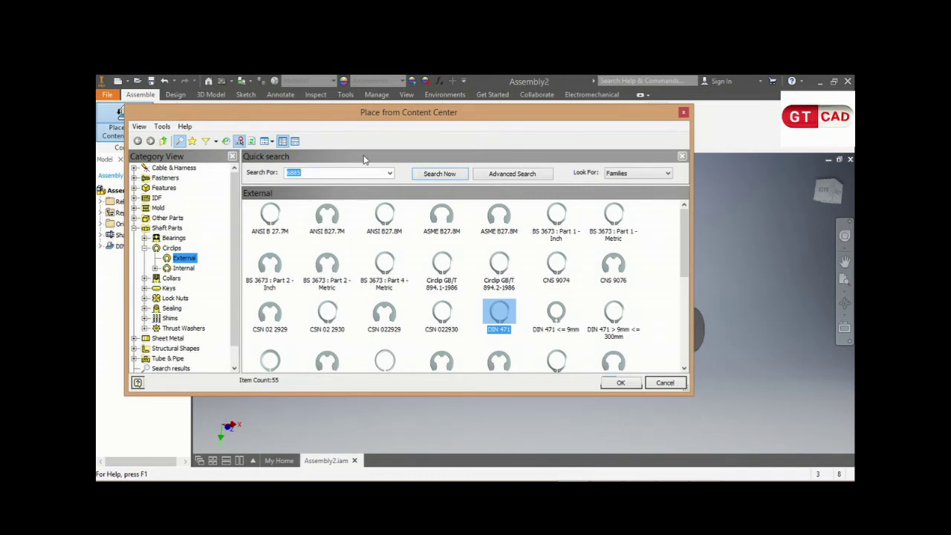
{"action": "left_click", "coordinate": [359, 173]}
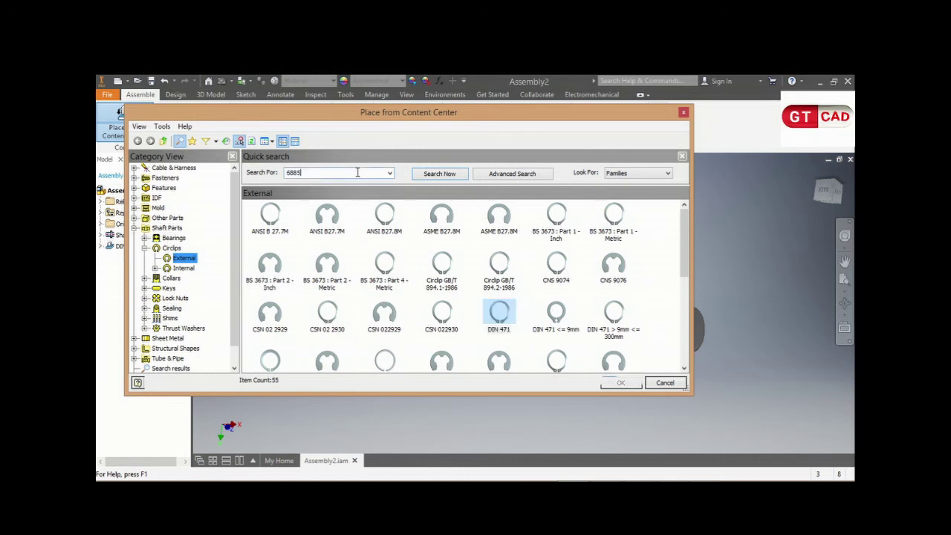
{"action": "type", "text": "625"}
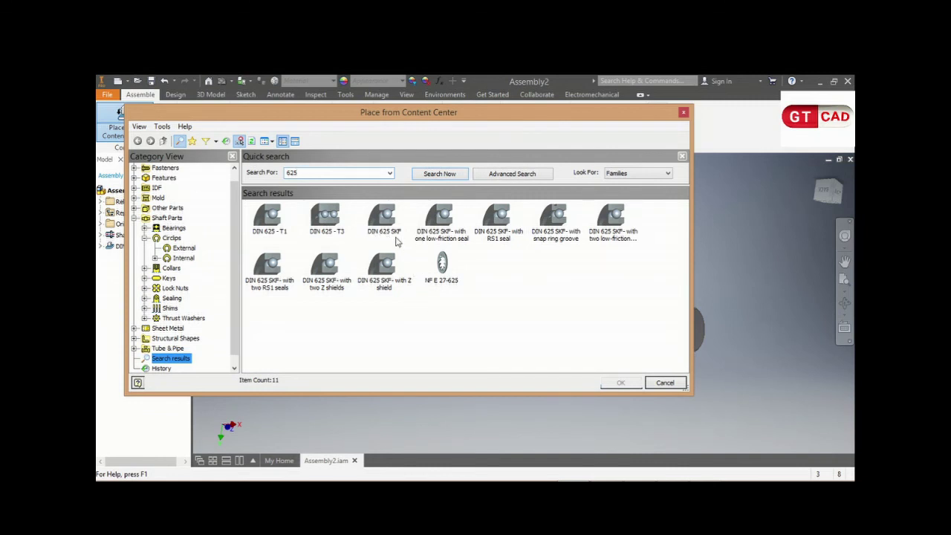
{"action": "double_click", "coordinate": [399, 237]}
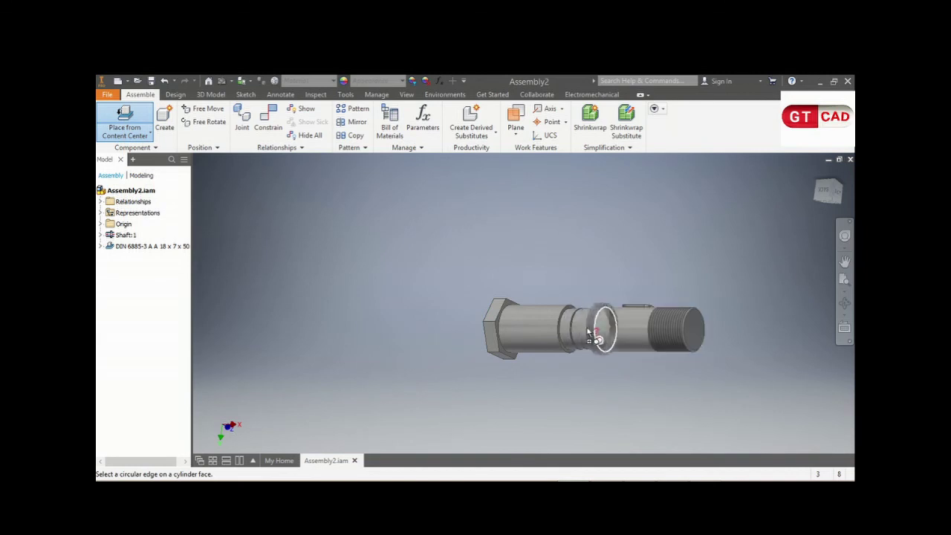
Seat the DIN 625 SKF 61812 bearing on the shaft's circular edge against the shoulder face.
{"action": "scroll", "coordinate": [580, 334], "scroll_direction": "down", "scroll_amount": 5}
{"action": "scroll", "coordinate": [533, 295], "scroll_direction": "up", "scroll_amount": 2}
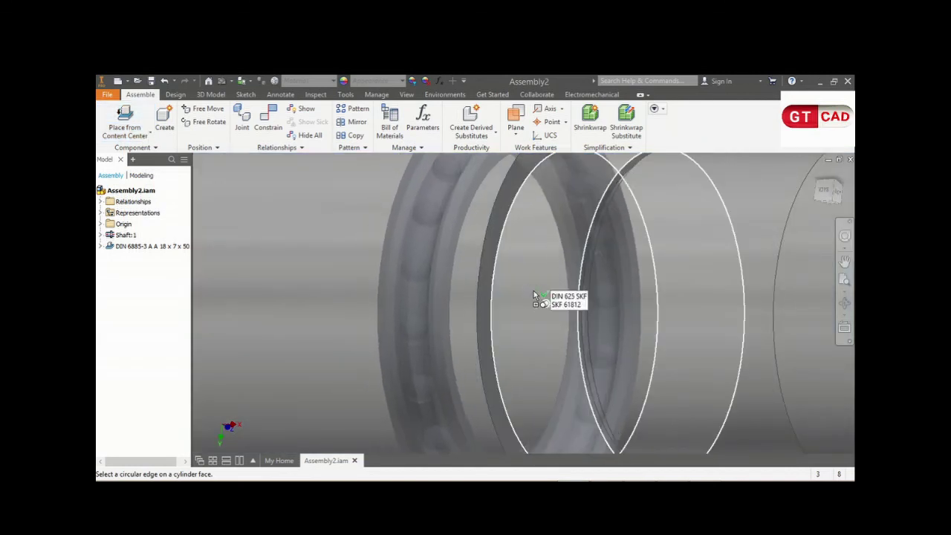
{"action": "scroll", "coordinate": [533, 295], "scroll_direction": "up", "scroll_amount": 4}
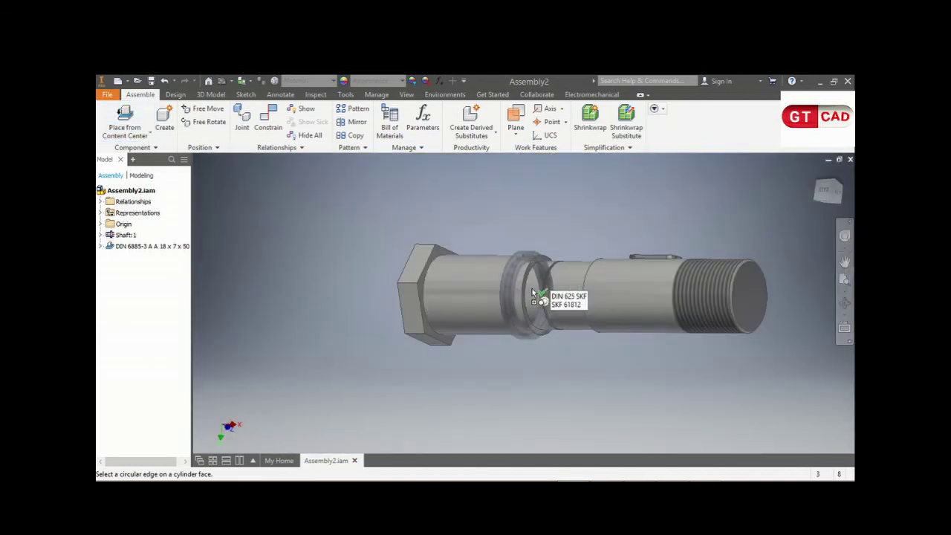
{"action": "left_click", "coordinate": [533, 292]}
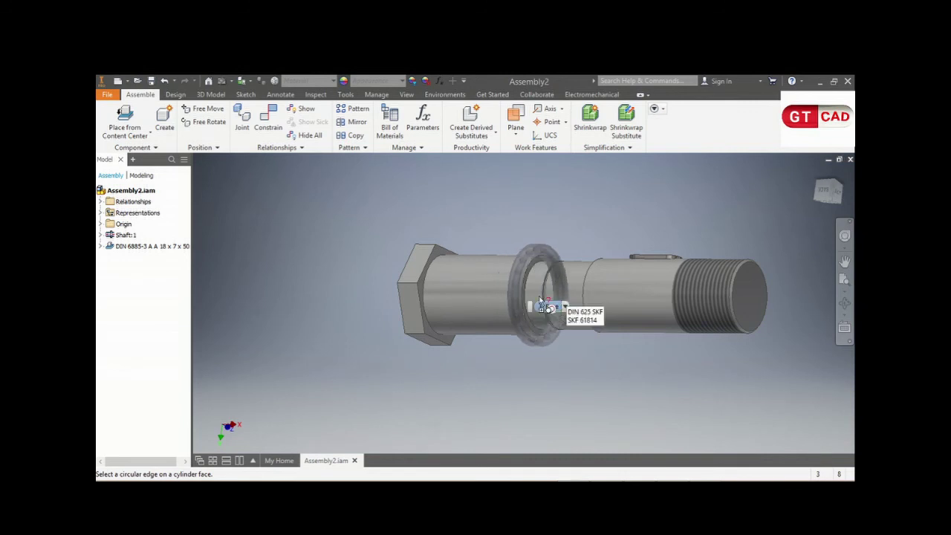
{"action": "left_click", "coordinate": [535, 296]}
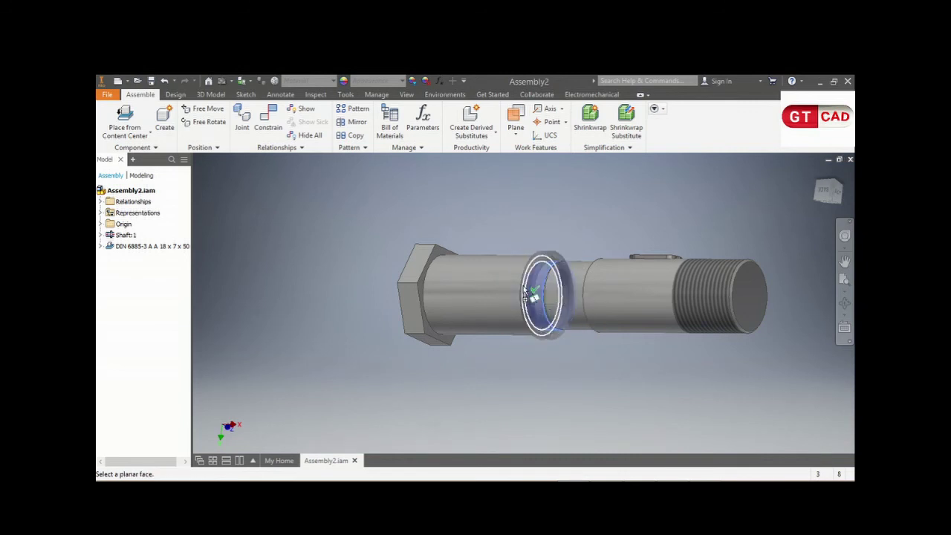
{"action": "scroll", "coordinate": [529, 297], "scroll_direction": "down", "scroll_amount": 5}
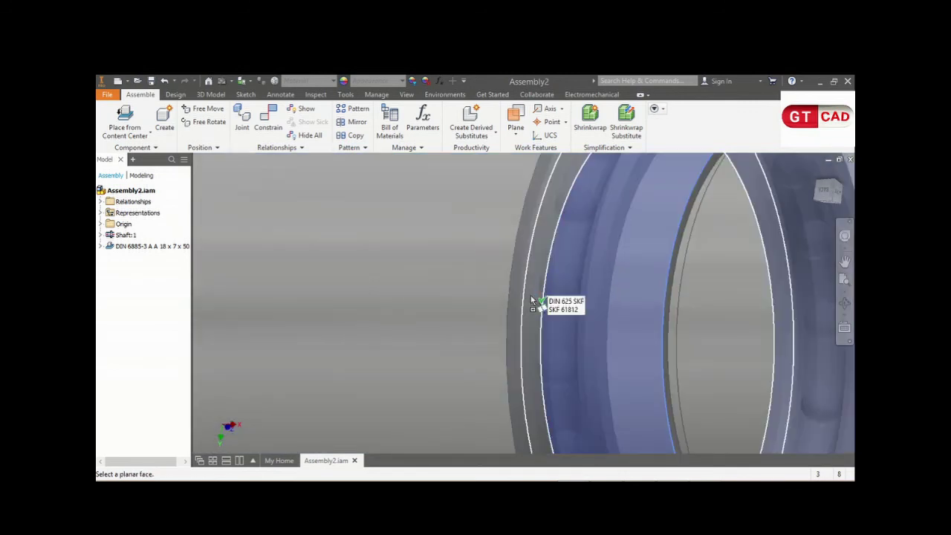
{"action": "left_click", "coordinate": [531, 301]}
{"action": "scroll", "coordinate": [530, 305], "scroll_direction": "up", "scroll_amount": 5}
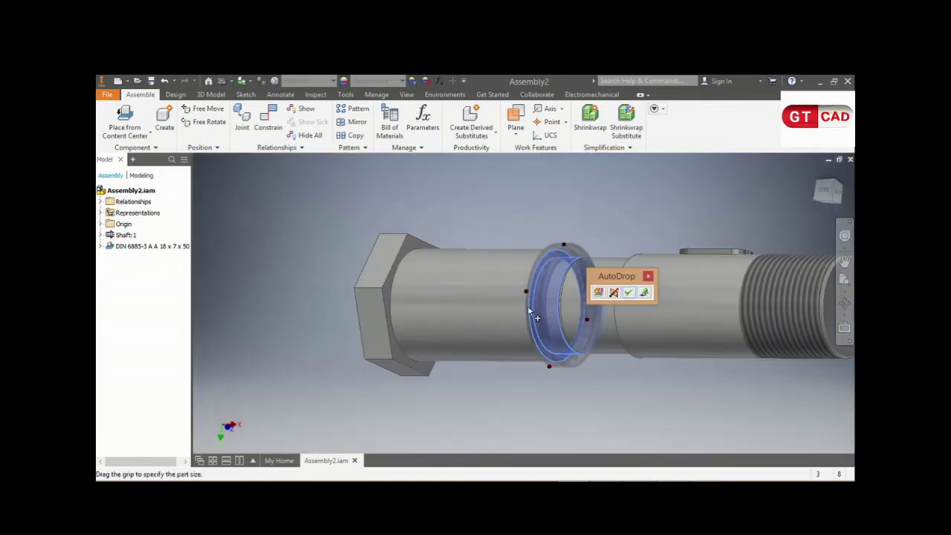
{"action": "mouse_move", "coordinate": [529, 308]}
{"action": "middle_mouse_down", "text": "shift"}
{"action": "mouse_move", "coordinate": [566, 344]}
{"action": "mouse_move", "coordinate": [529, 316]}
{"action": "middle_mouse_up", "text": "shift"}
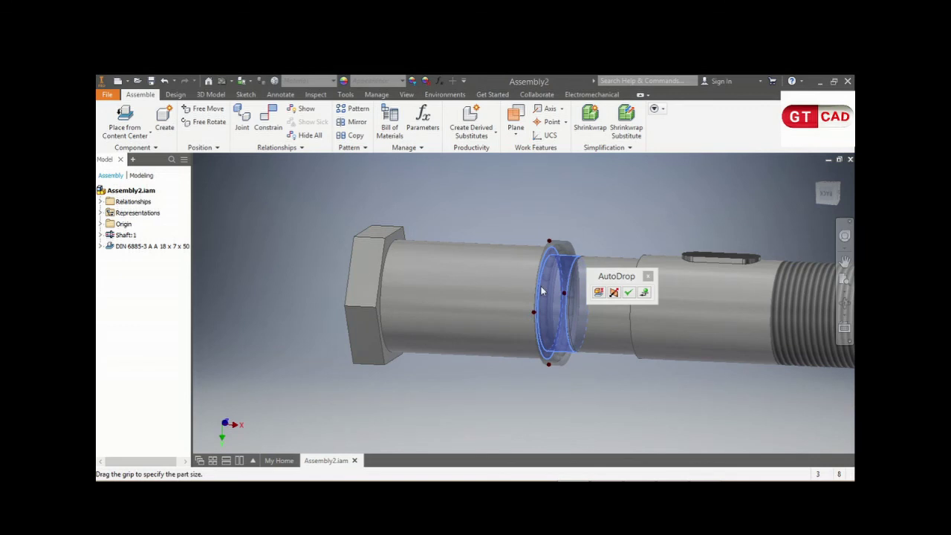
{"action": "left_click", "coordinate": [629, 293]}
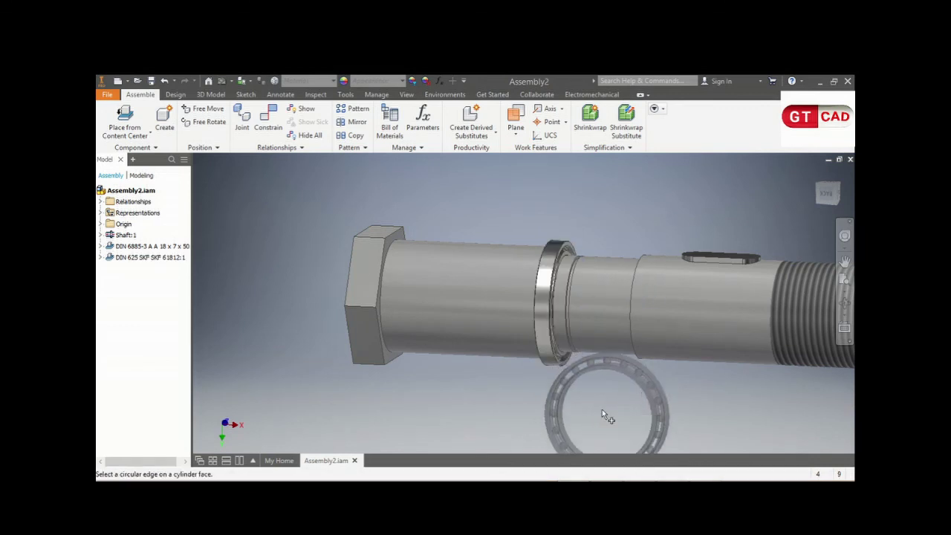
{"action": "key", "text": "Escape"}
{"action": "left_click", "coordinate": [552, 337]}
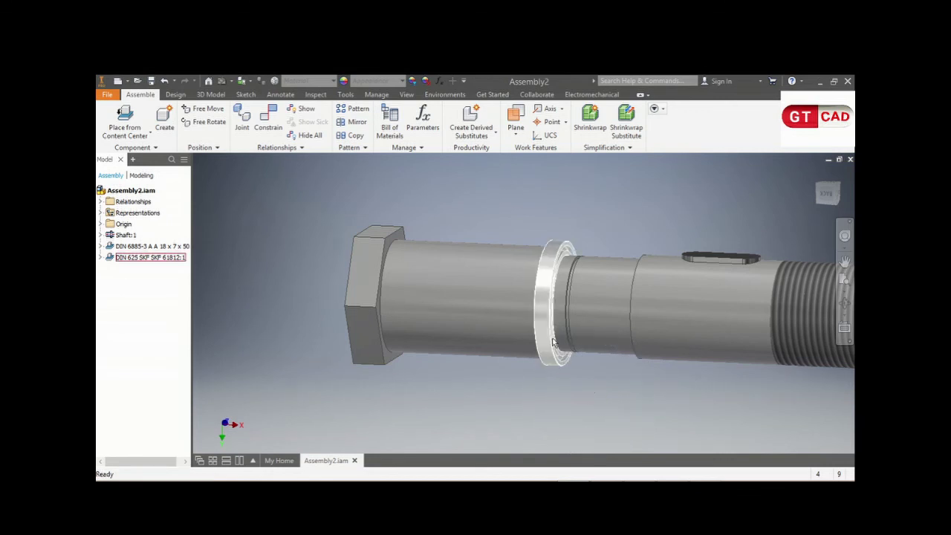
Change the placed bearing's size designation to 6012.
{"action": "right_click", "coordinate": [552, 342]}
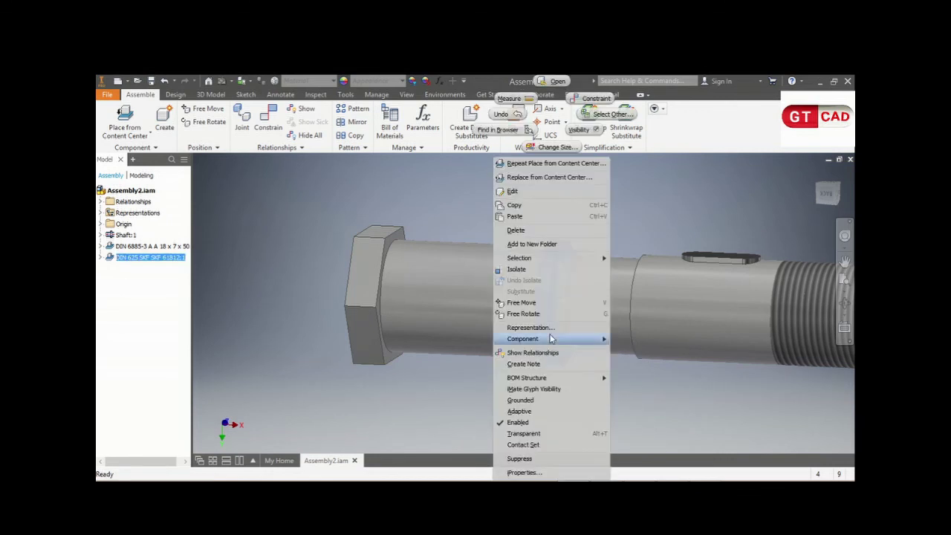
{"action": "left_click", "coordinate": [552, 148]}
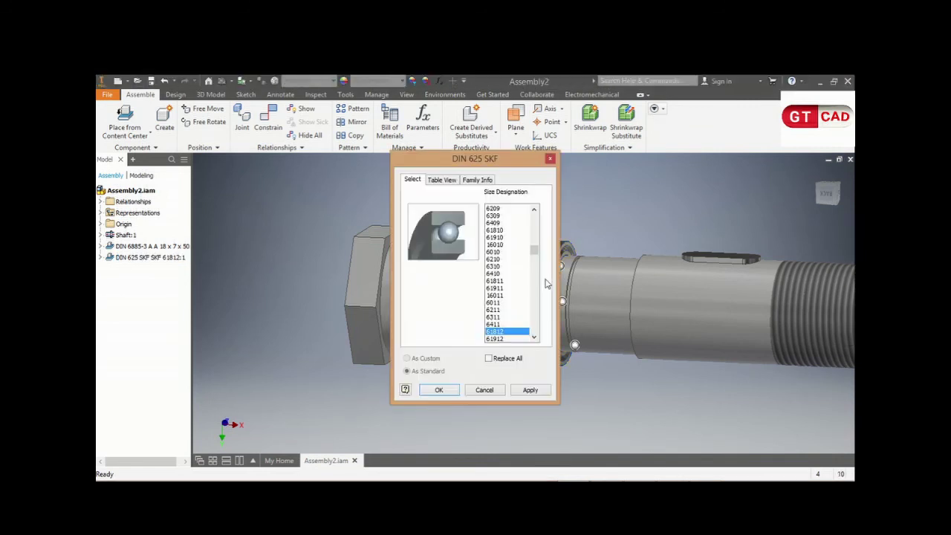
{"action": "scroll", "coordinate": [524, 306], "scroll_direction": "down", "scroll_amount": 7}
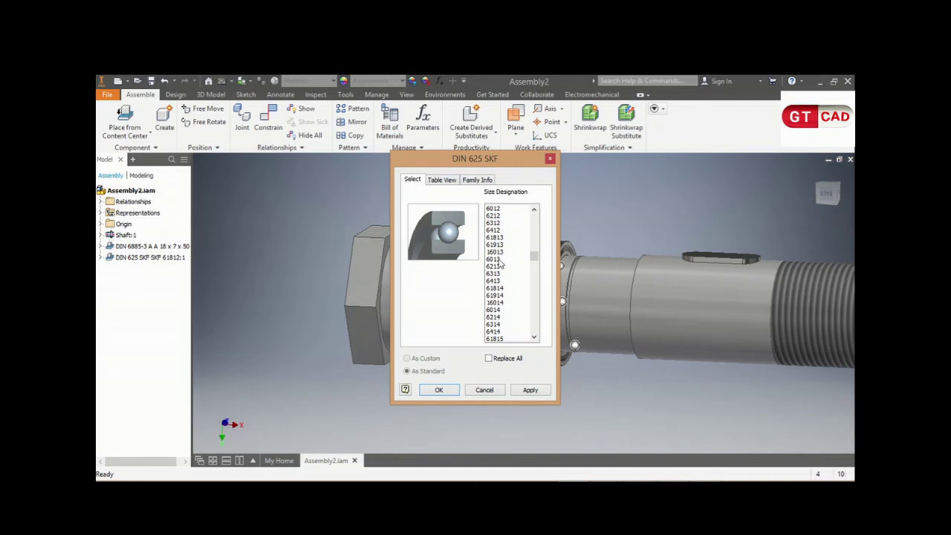
{"action": "scroll", "coordinate": [506, 262], "scroll_direction": "up", "scroll_amount": 1}
{"action": "scroll", "coordinate": [504, 262], "scroll_direction": "up", "scroll_amount": 1}
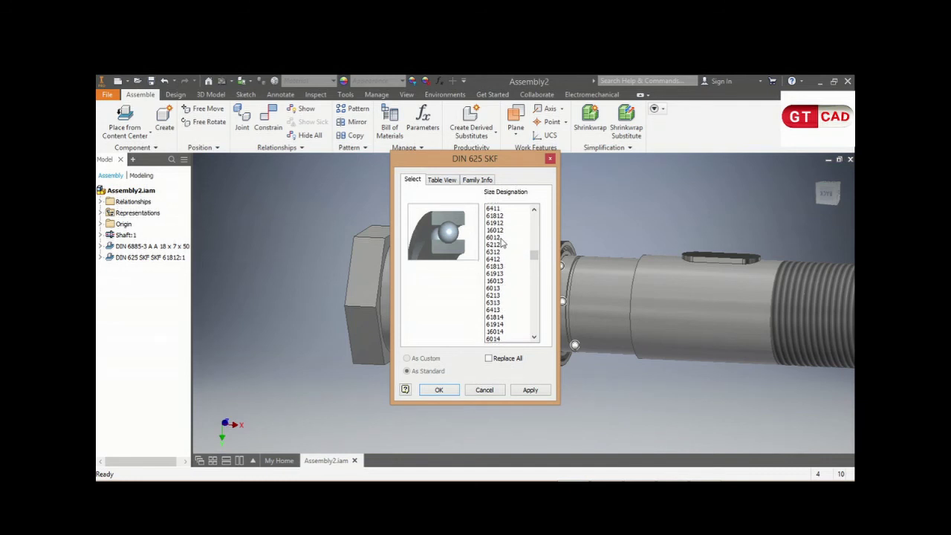
{"action": "left_click", "coordinate": [500, 238]}
{"action": "left_click", "coordinate": [528, 391]}
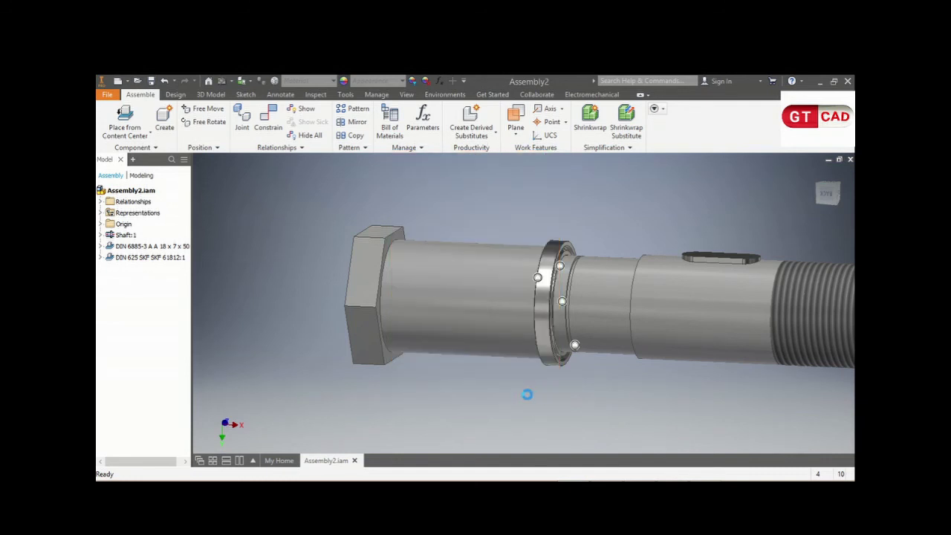
Orbit the assembly to inspect the resized 6012 bearing on the shaft.
{"action": "scroll", "coordinate": [528, 383], "scroll_direction": "down", "scroll_amount": 3}
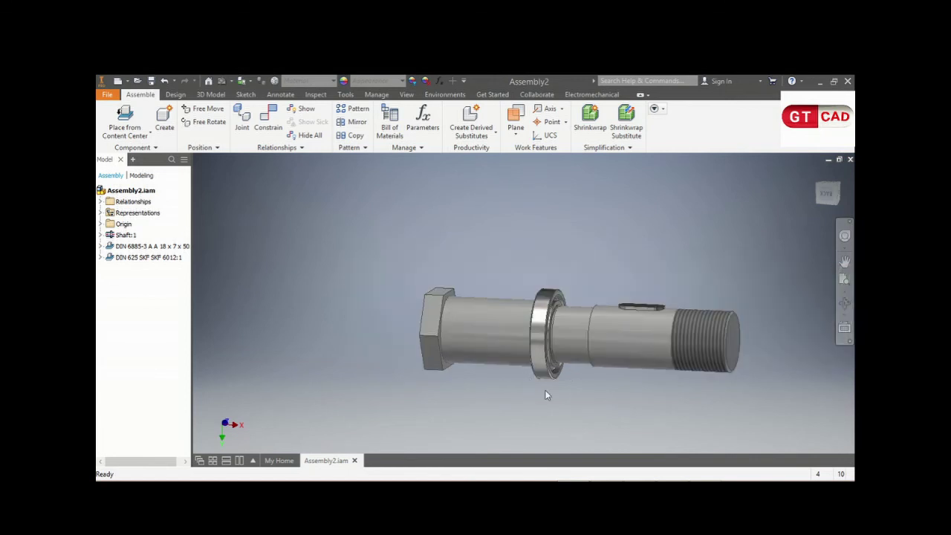
{"action": "mouse_move", "coordinate": [546, 390]}
{"action": "middle_mouse_down", "text": "shift"}
{"action": "mouse_move", "coordinate": [571, 387]}
{"action": "mouse_move", "coordinate": [505, 391]}
{"action": "mouse_move", "coordinate": [531, 350]}
{"action": "middle_mouse_up", "text": "shift"}
{"action": "left_click", "coordinate": [531, 349]}
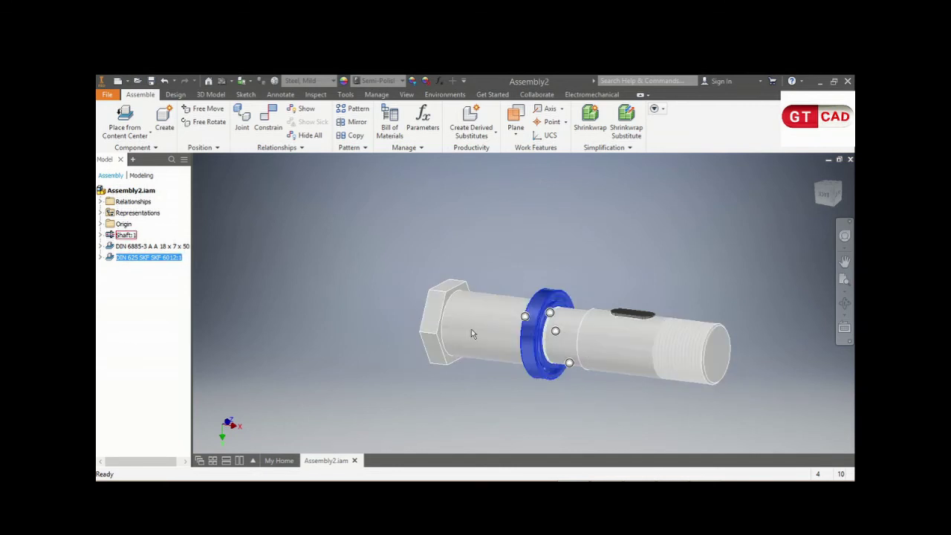
{"action": "left_click", "coordinate": [550, 388]}
{"action": "scroll", "coordinate": [553, 317], "scroll_direction": "up", "scroll_amount": 3}
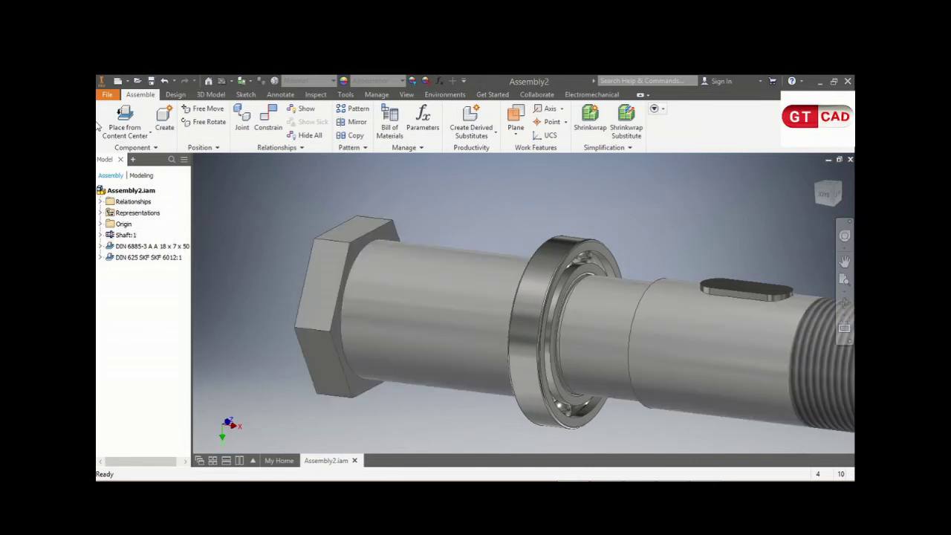
Search the Content Center for 471 and choose the DIN 471 circlip.
{"action": "left_click", "coordinate": [123, 114]}
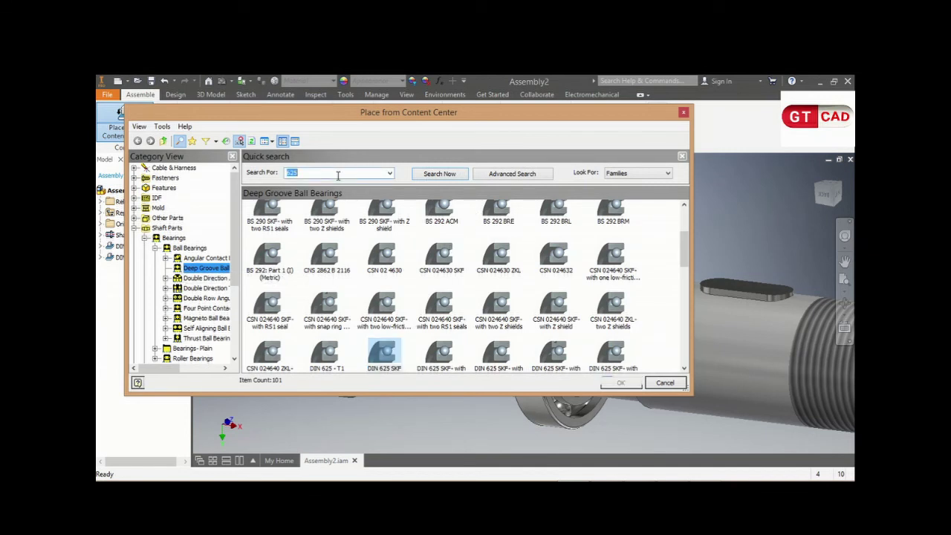
{"action": "type", "text": "471"}
{"action": "key", "text": "Return"}
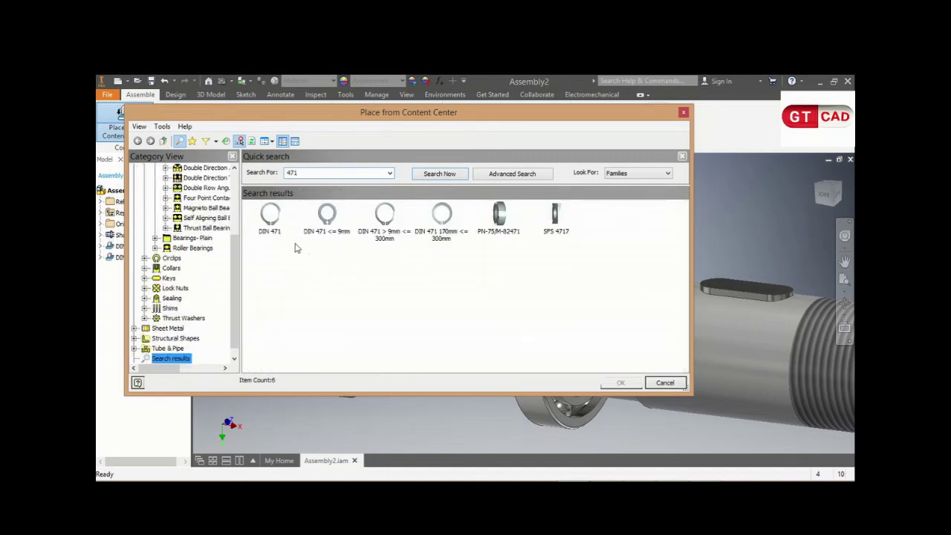
{"action": "double_click", "coordinate": [274, 224]}
Fit the DIN 471 75x2.5 circlip into the shaft groove beside the bearing.
{"action": "scroll", "coordinate": [581, 355], "scroll_direction": "up", "scroll_amount": 5}
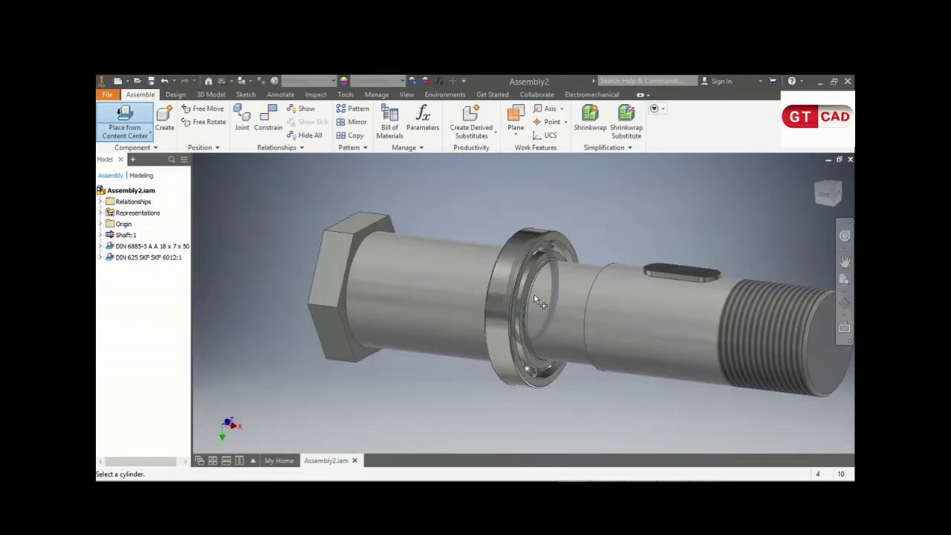
{"action": "scroll", "coordinate": [535, 294], "scroll_direction": "down", "scroll_amount": 5}
{"action": "mouse_move", "coordinate": [574, 318]}
{"action": "middle_mouse_down", "text": "shift"}
{"action": "mouse_move", "coordinate": [556, 324]}
{"action": "mouse_move", "coordinate": [582, 303]}
{"action": "mouse_move", "coordinate": [537, 272]}
{"action": "middle_mouse_up", "text": "shift"}
{"action": "scroll", "coordinate": [553, 298], "scroll_direction": "up", "scroll_amount": 2}
{"action": "scroll", "coordinate": [555, 298], "scroll_direction": "up", "scroll_amount": 2}
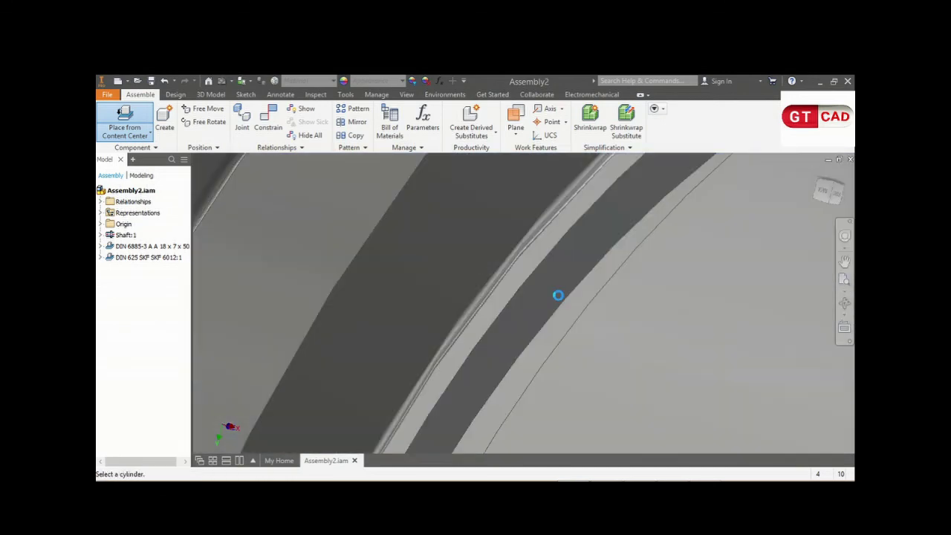
{"action": "scroll", "coordinate": [555, 297], "scroll_direction": "up", "scroll_amount": 1}
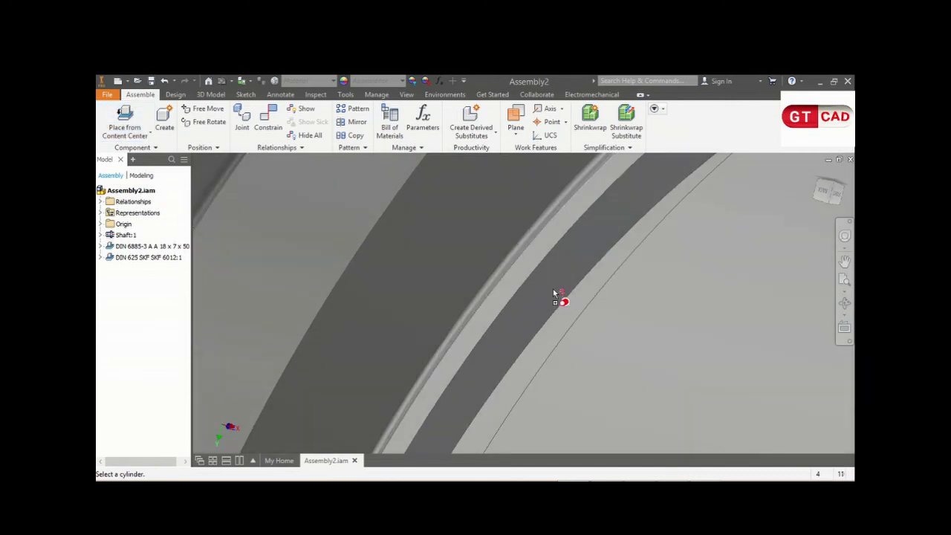
{"action": "left_click", "coordinate": [553, 291]}
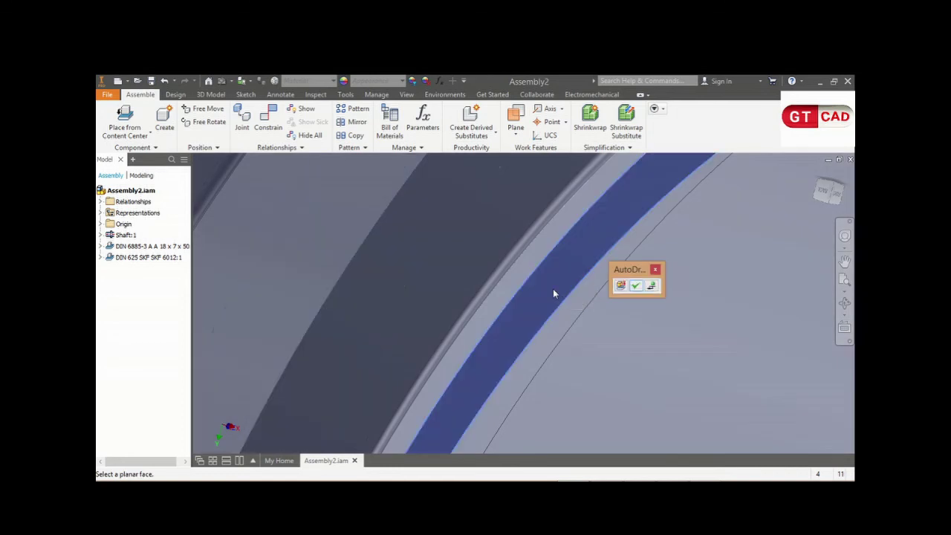
{"action": "left_click", "coordinate": [635, 285]}
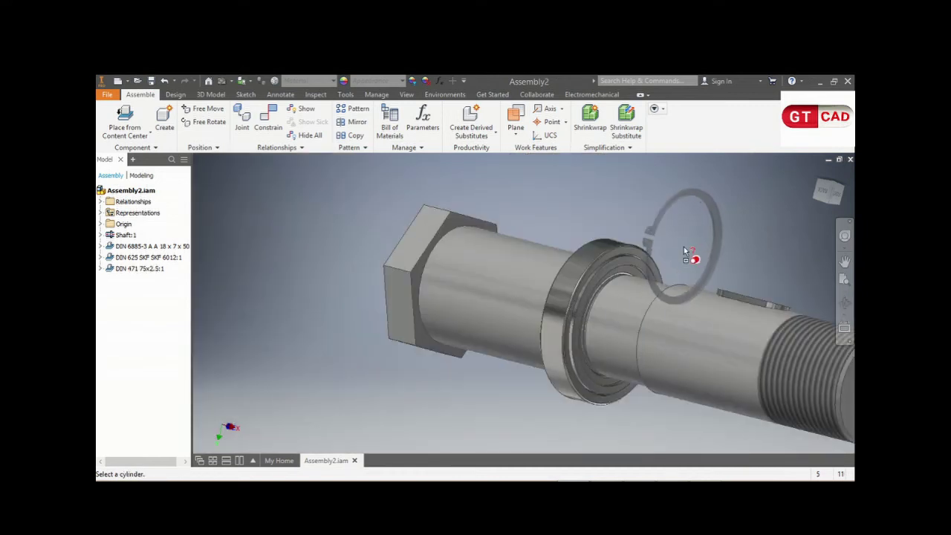
{"action": "key", "text": "Escape"}
Rotate the circlip so its opening sits upper left, then view the whole shaft assembly.
{"action": "left_click", "coordinate": [625, 257]}
{"action": "middle_click_drag", "start_coordinate": [624, 258], "coordinate": [634, 223], "text": "shift"}
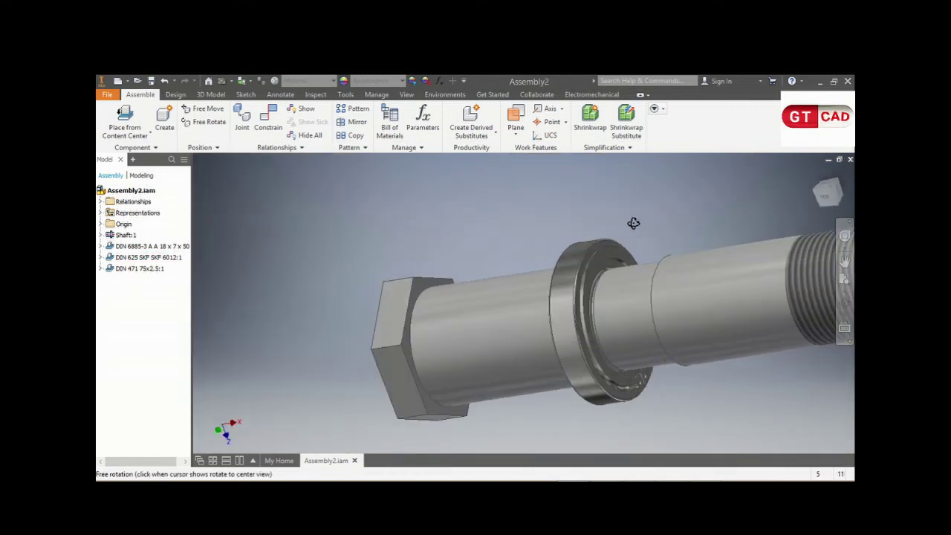
{"action": "middle_click_drag", "start_coordinate": [634, 223], "coordinate": [614, 385], "text": "shift"}
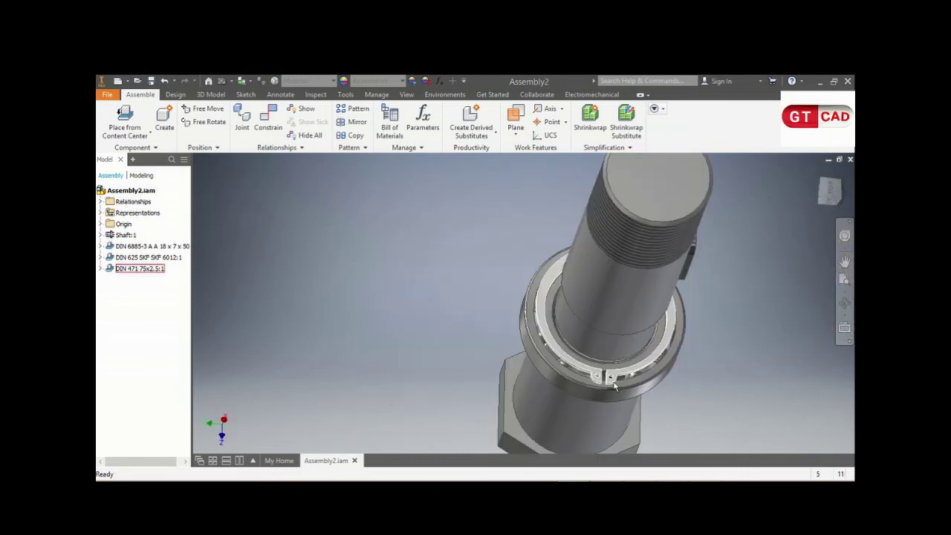
{"action": "left_click_drag", "start_coordinate": [614, 385], "coordinate": [518, 234]}
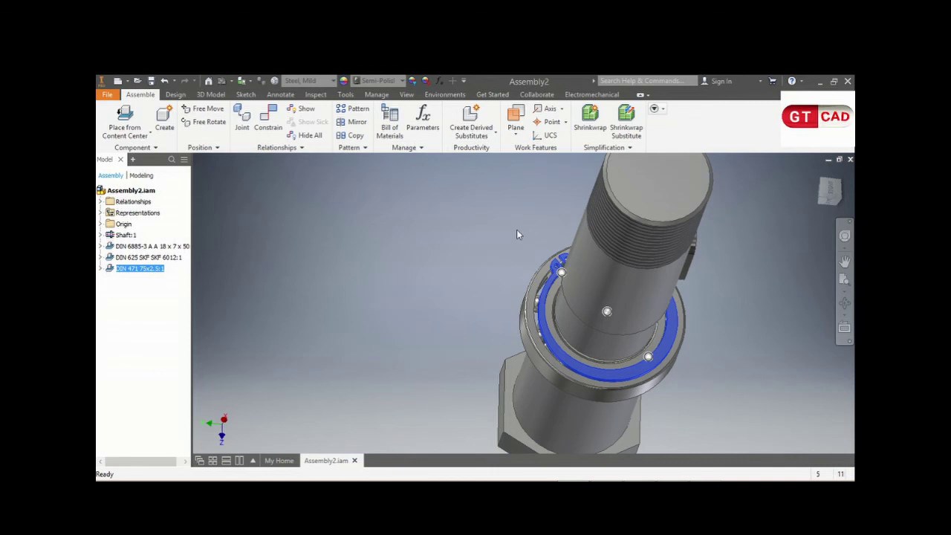
{"action": "middle_click_drag", "start_coordinate": [516, 235], "coordinate": [535, 271], "text": "shift"}
{"action": "left_click_drag", "start_coordinate": [539, 275], "coordinate": [545, 279]}
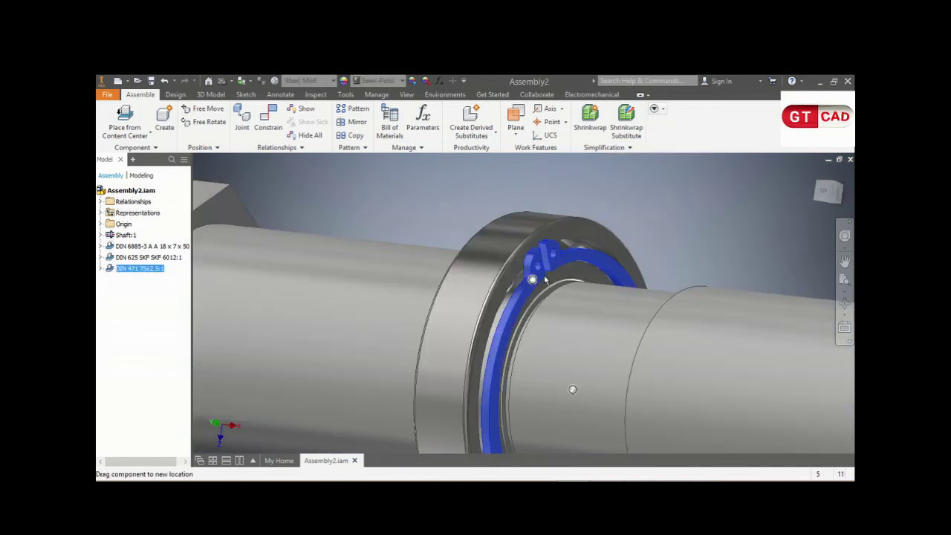
{"action": "scroll", "coordinate": [560, 241], "scroll_direction": "down", "scroll_amount": 5}
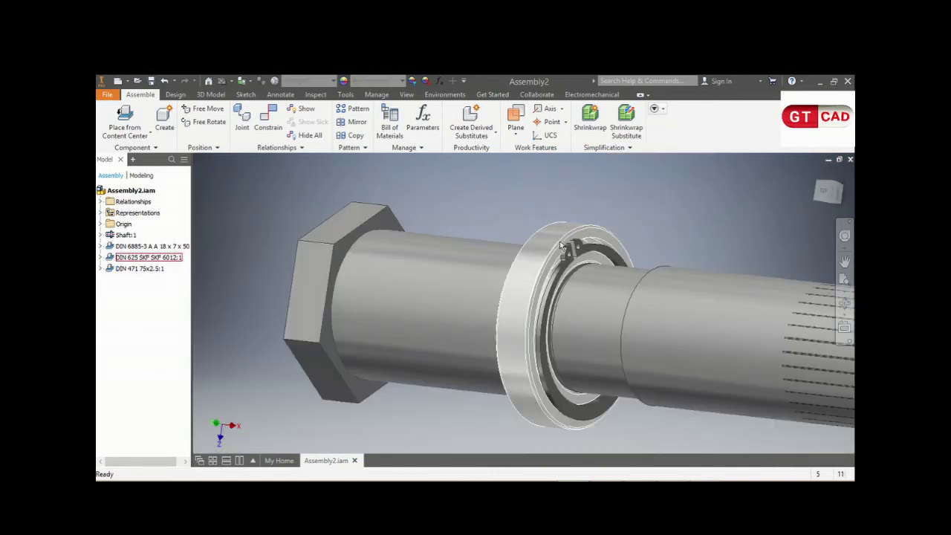
{"action": "middle_click_drag", "start_coordinate": [560, 241], "coordinate": [602, 252], "text": "shift"}
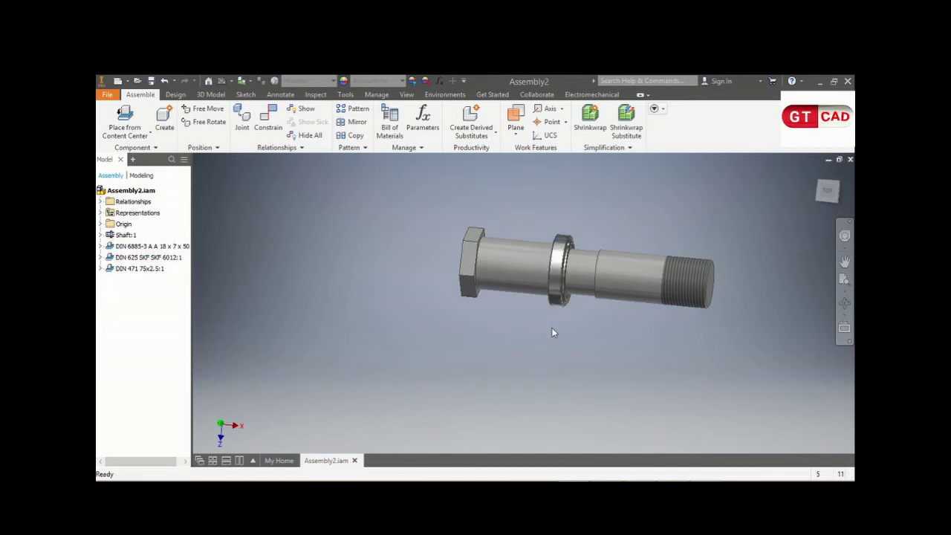
{"action": "mouse_move", "coordinate": [552, 332]}
{"action": "middle_mouse_down", "text": "shift"}
{"action": "mouse_move", "coordinate": [548, 368]}
{"action": "mouse_move", "coordinate": [580, 350]}
{"action": "mouse_move", "coordinate": [584, 367]}
{"action": "mouse_move", "coordinate": [568, 423]}
{"action": "mouse_move", "coordinate": [603, 342]}
{"action": "mouse_move", "coordinate": [572, 371]}
{"action": "middle_mouse_up", "text": "shift"}
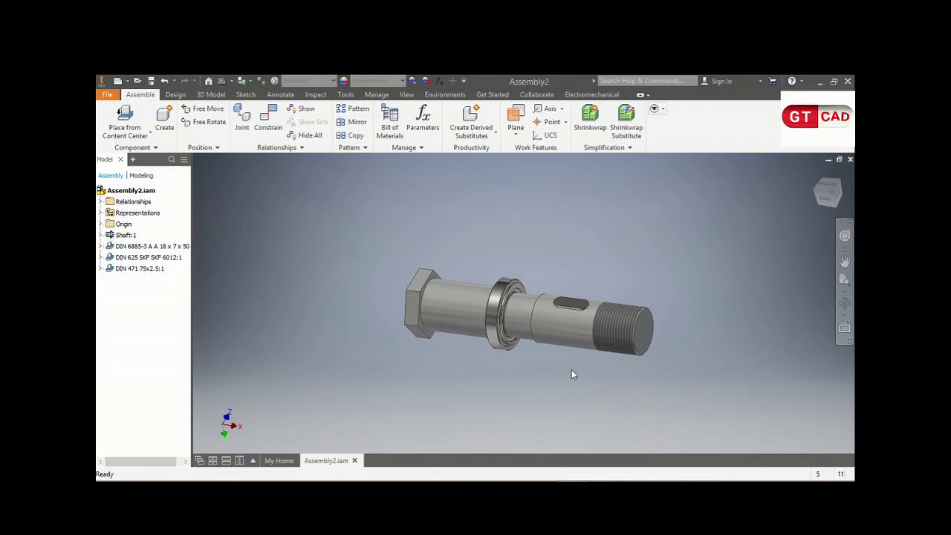